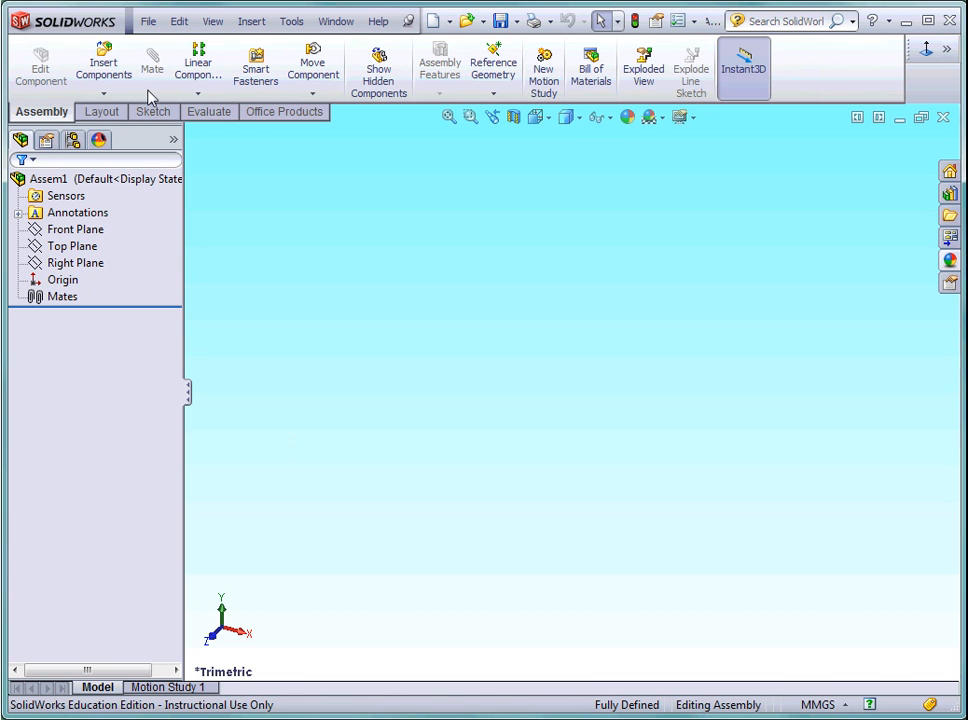
# Create a new assembly with the As 17 - Drive Shaft part placed at the origin.
pyautogui.click(146, 26)
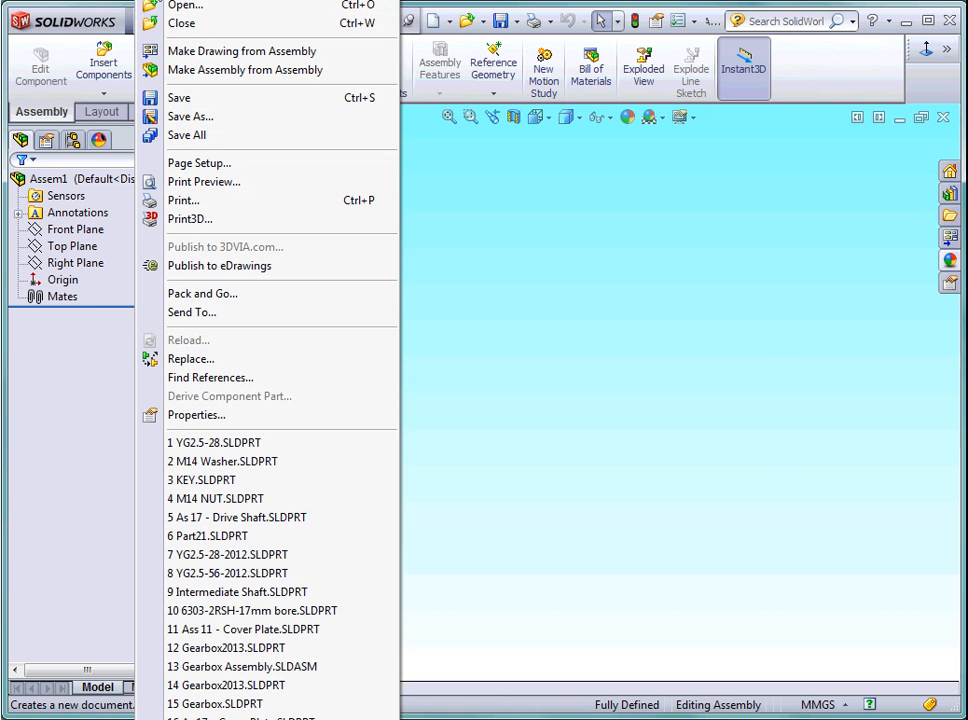
pyautogui.click(150, 4)
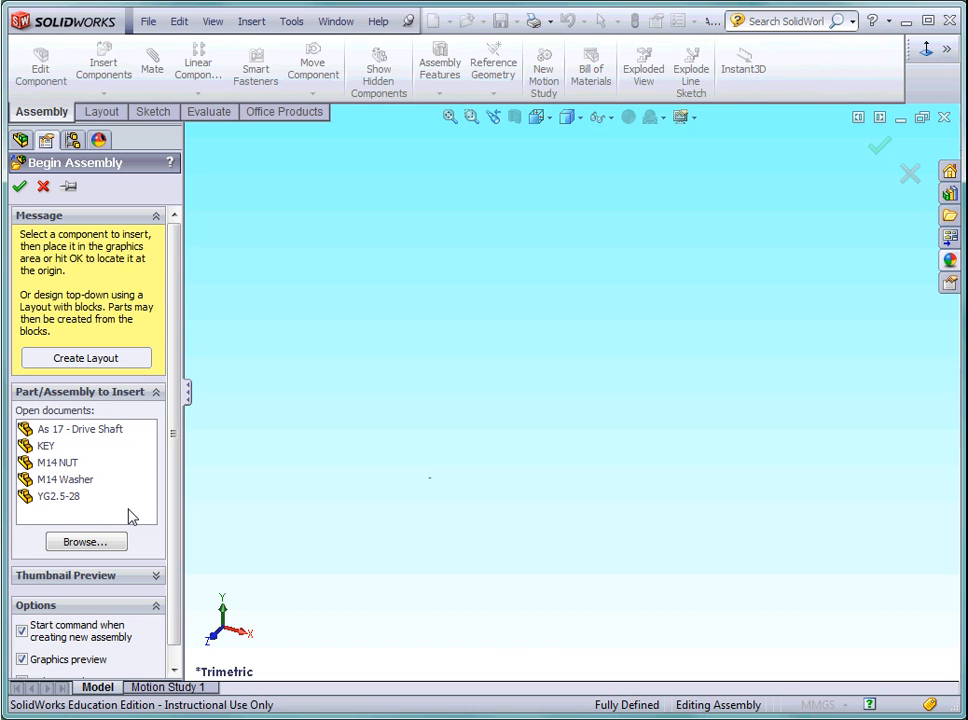
pyautogui.click(98, 436)
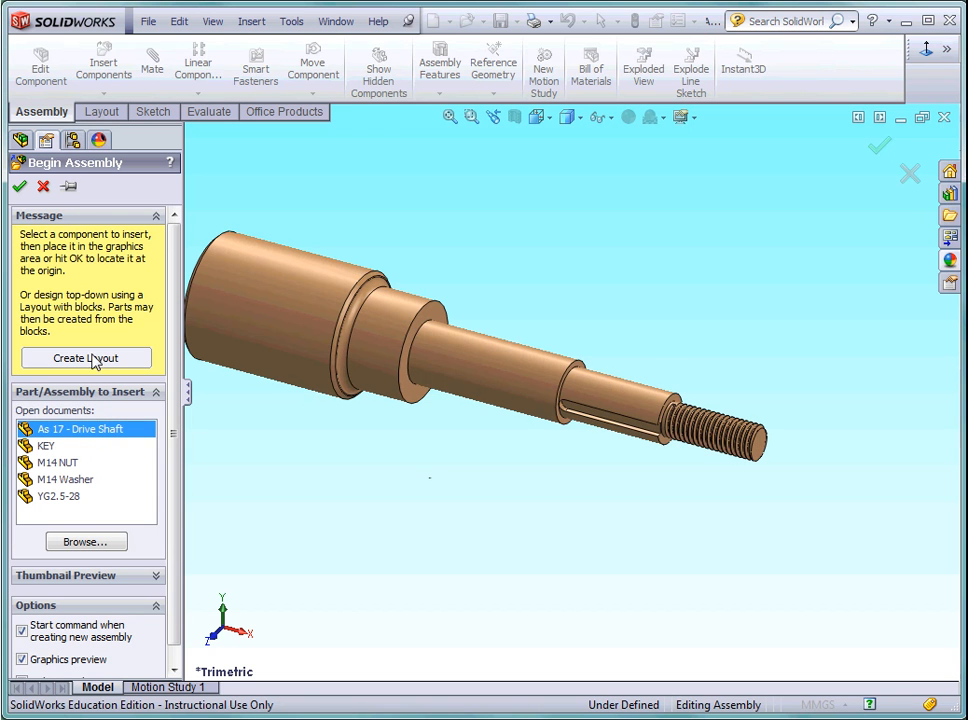
pyautogui.click(21, 187)
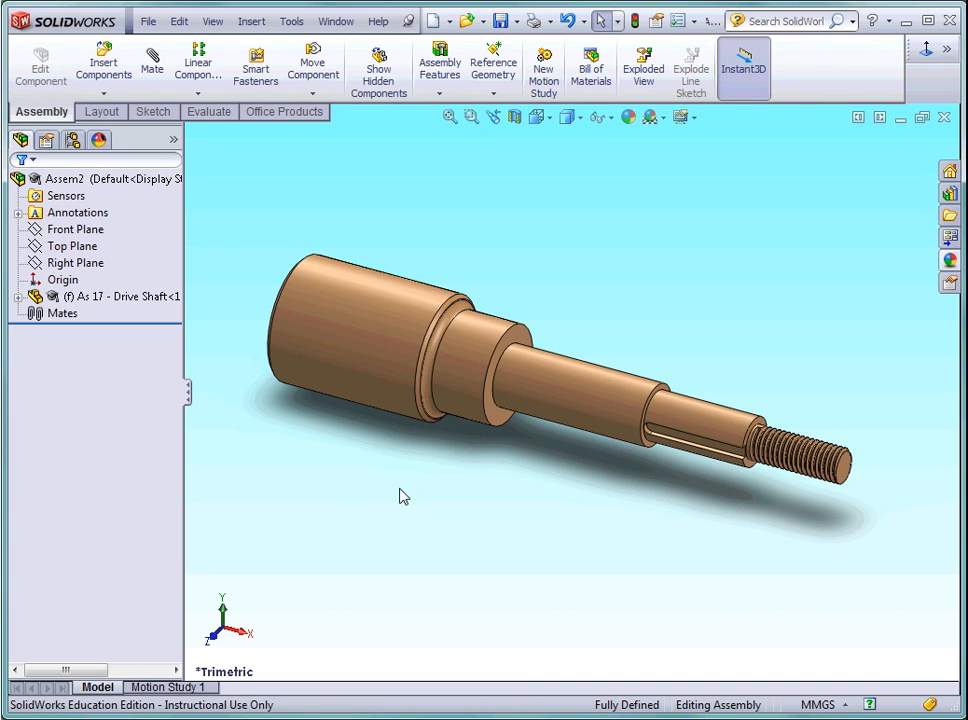
# Insert the KEY part into the assembly, placing it just below the keyway end of the drive shaft.
pyautogui.click(104, 66)
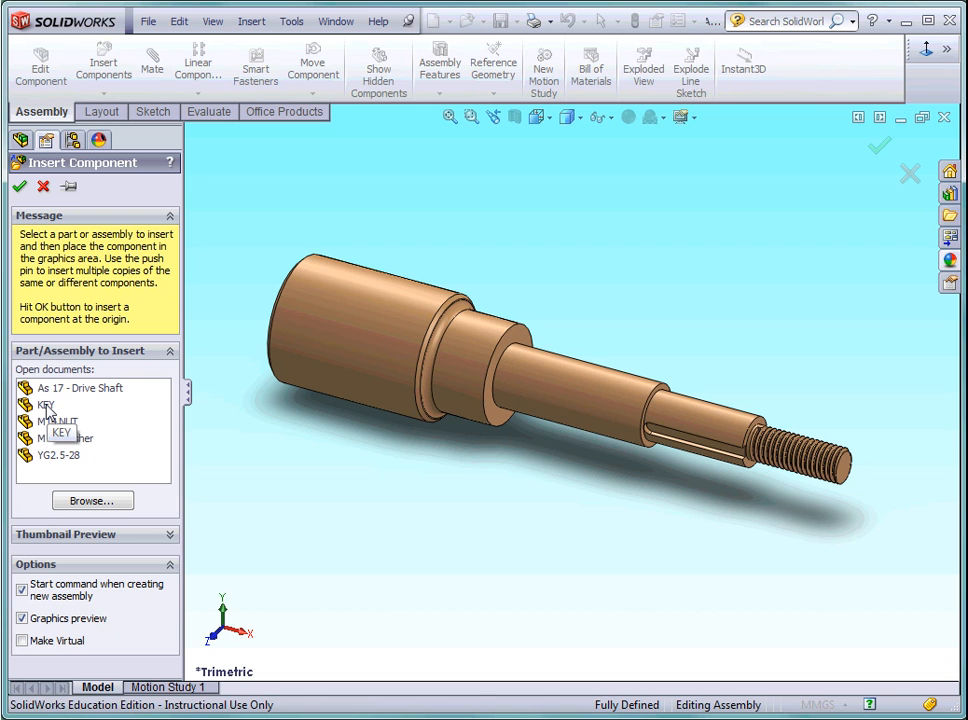
pyautogui.click(46, 406)
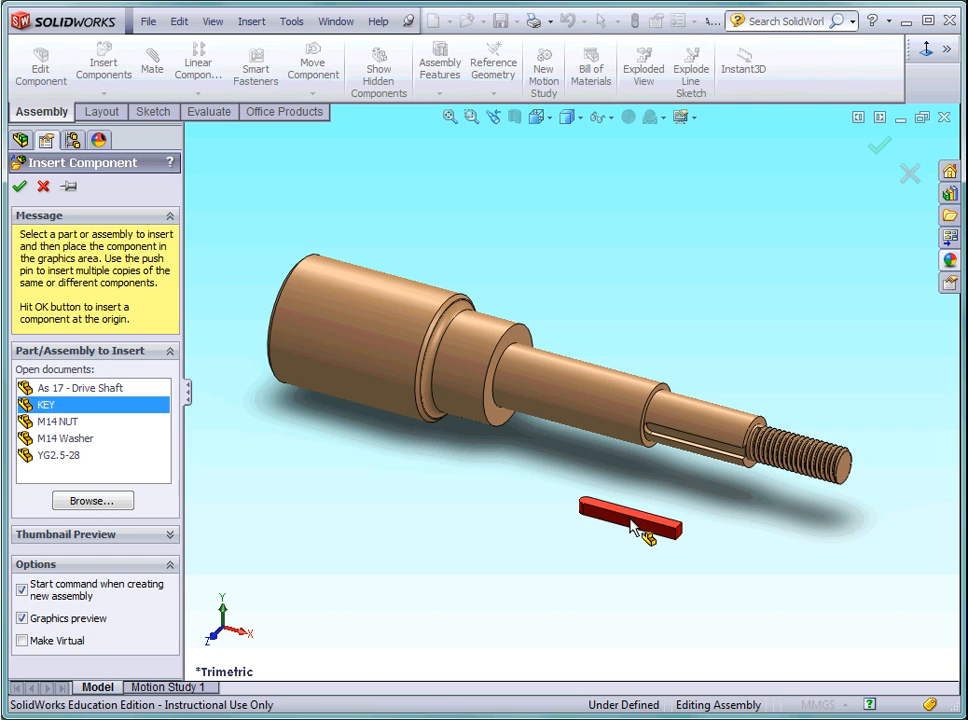
pyautogui.click(632, 524)
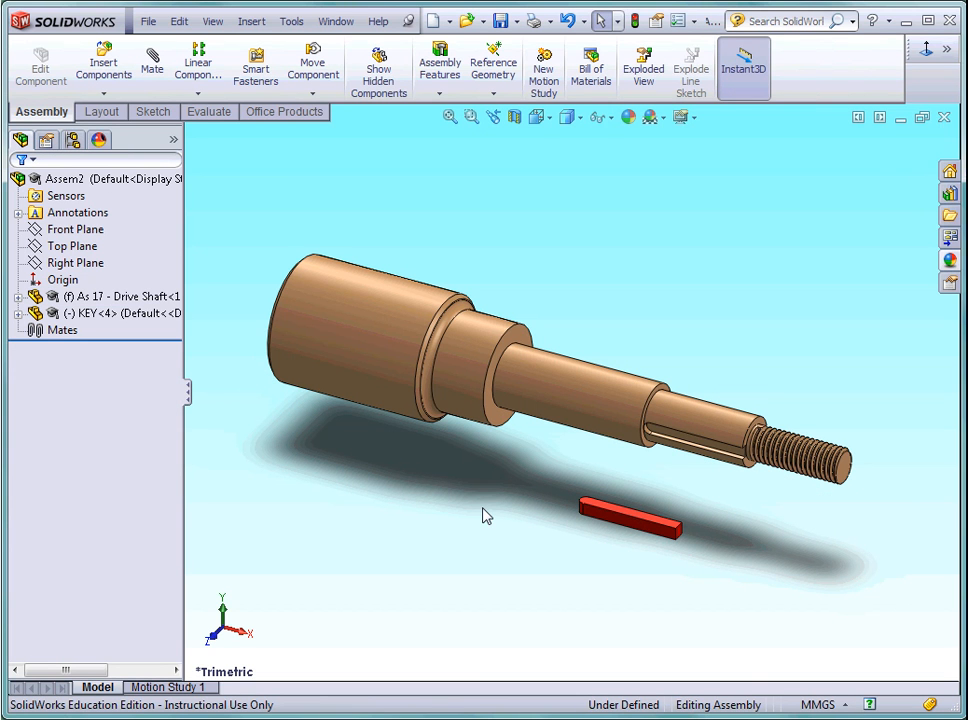
# Add a coincident mate between the key's flat round-ended face and the floor of the shaft's keyway.
pyautogui.click(153, 72)
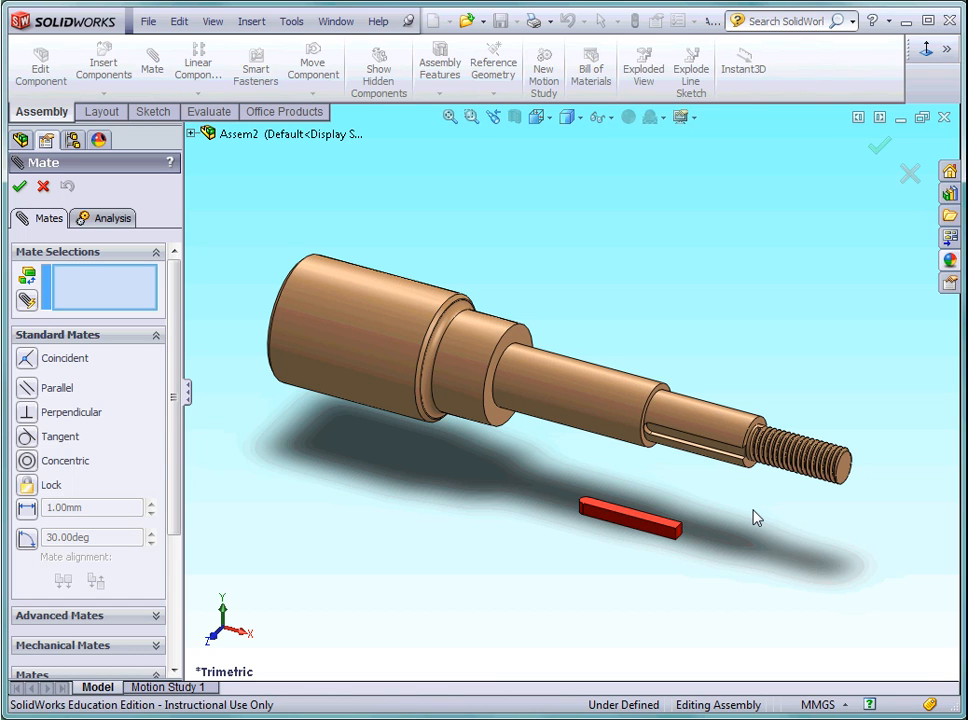
pyautogui.scroll(5, 735, 515)
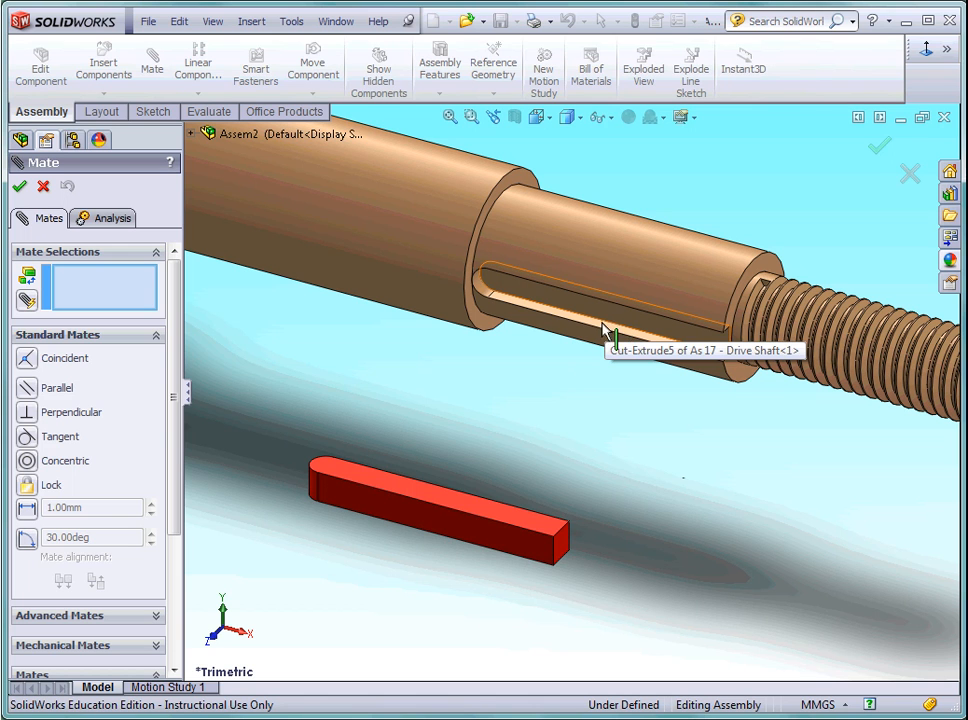
pyautogui.click(470, 508)
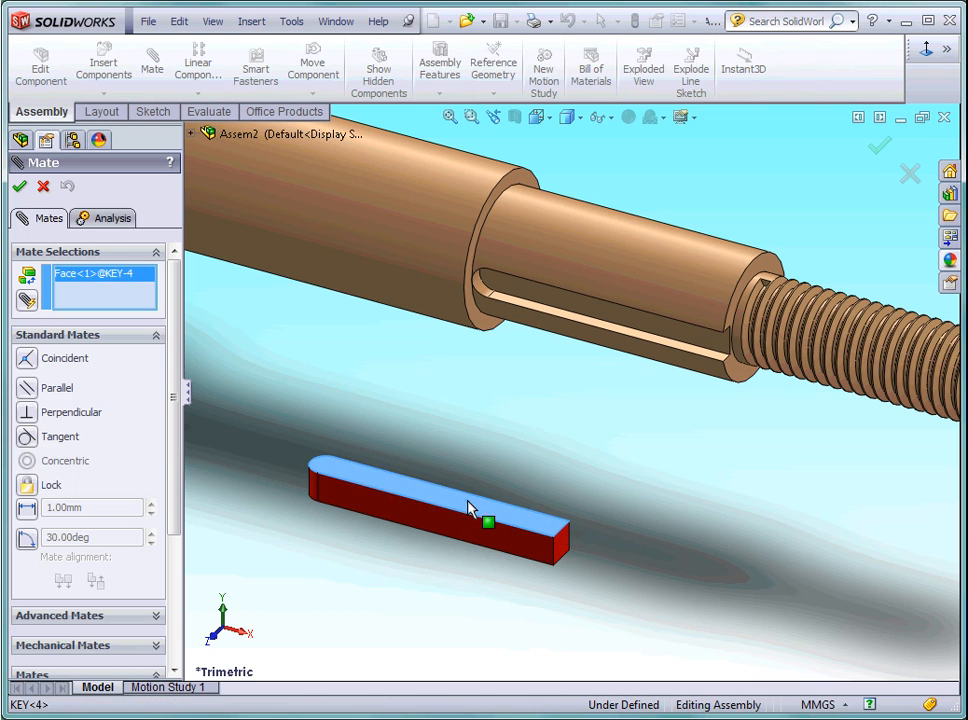
pyautogui.click(637, 328)
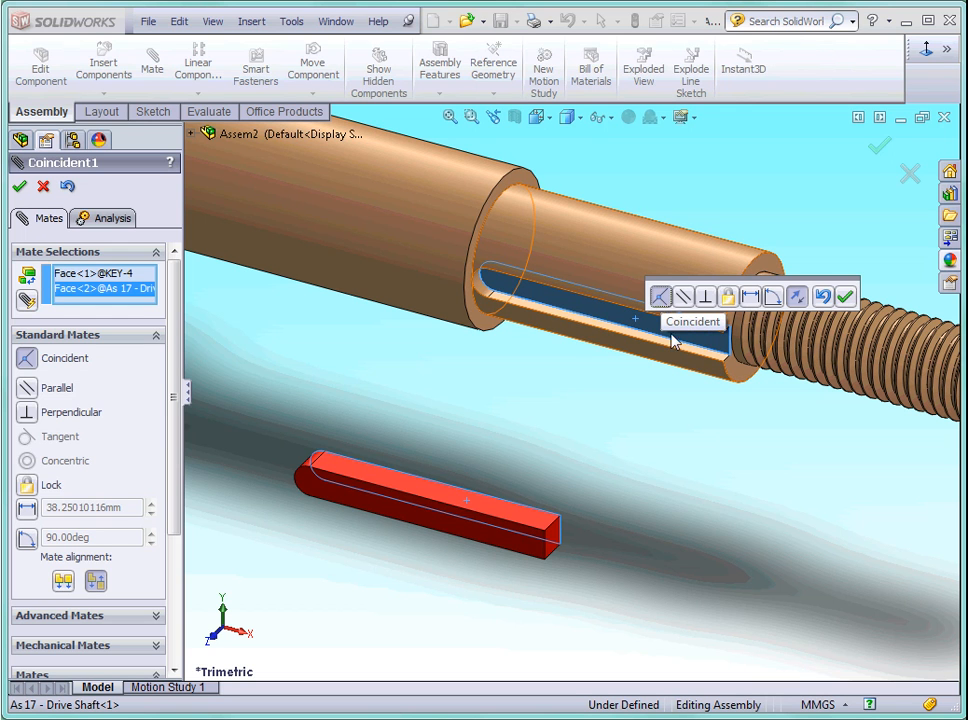
pyautogui.click(847, 298)
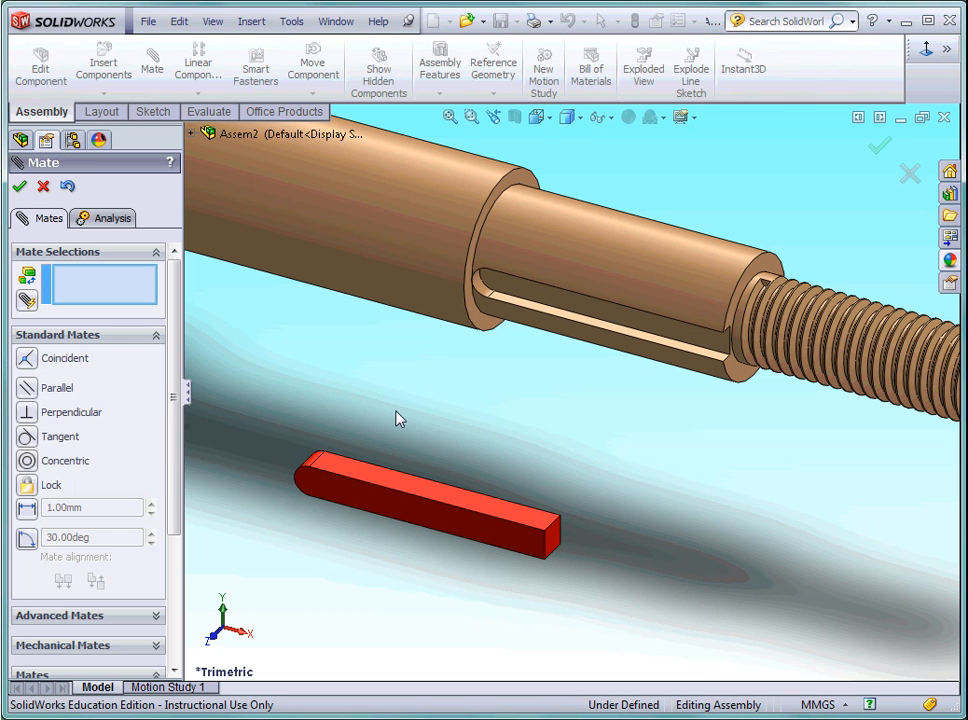
# Add a concentric mate between the keyway's rounded end and the key's rounded end.
pyautogui.click(482, 292)
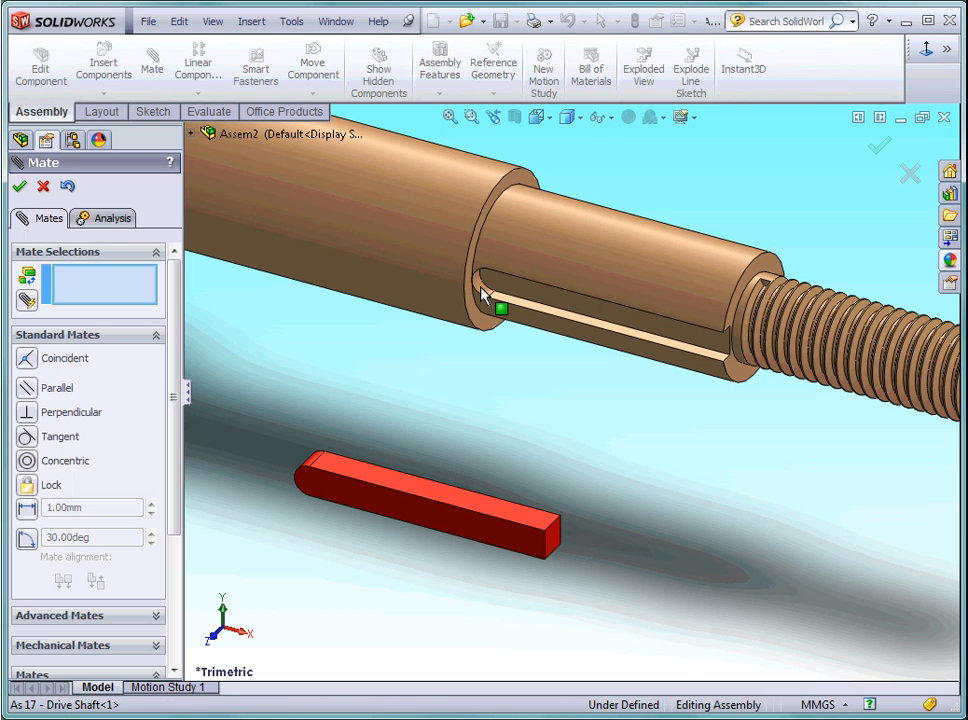
pyautogui.click(311, 468)
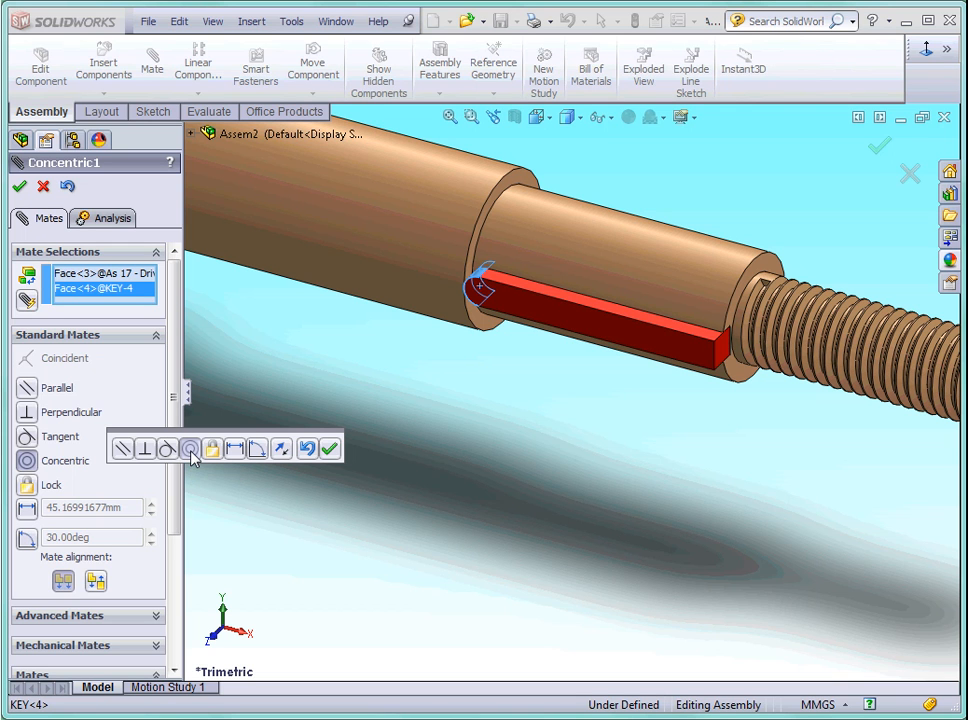
pyautogui.click(329, 448)
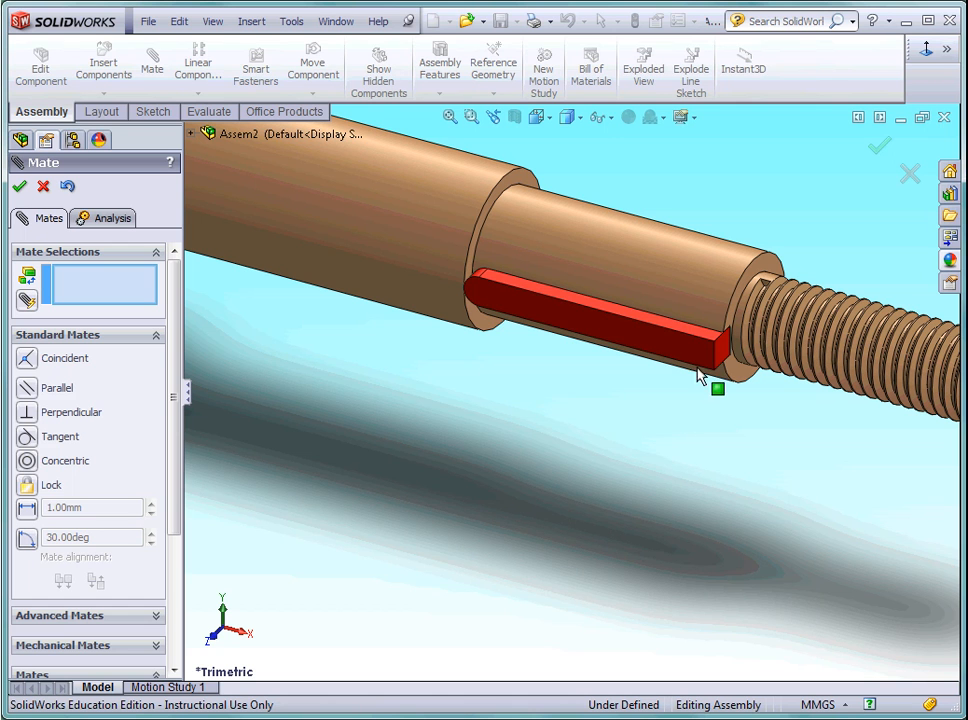
# Swing the key out of the keyway and add a coincident mate between its long side face and the keyway's side wall.
pyautogui.moveTo(703, 360); pyautogui.dragTo(529, 568)
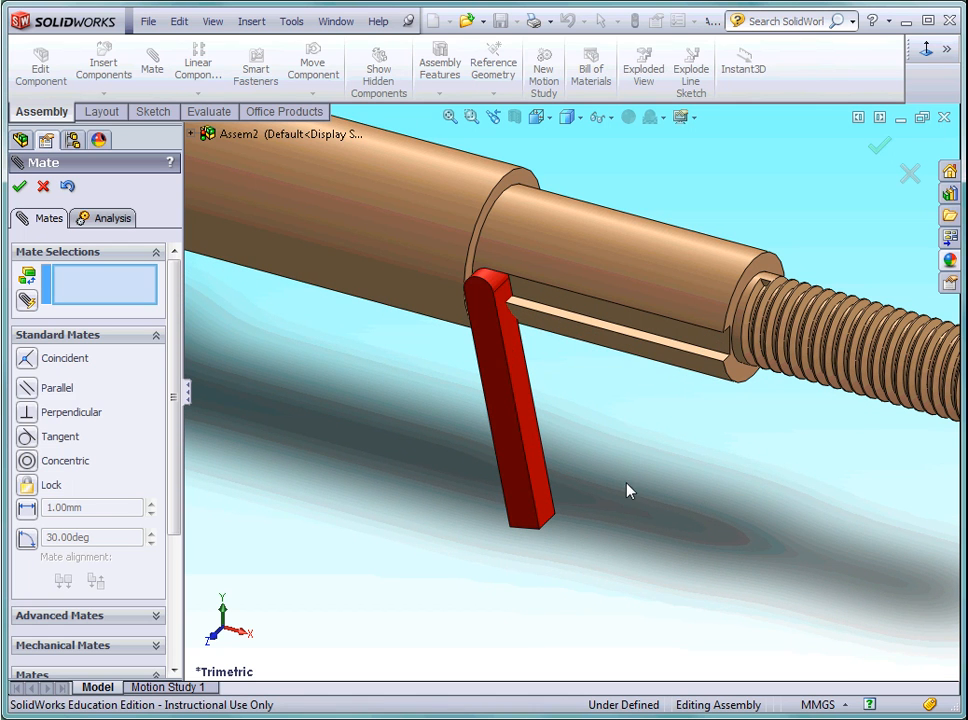
pyautogui.click(541, 487)
pyautogui.moveTo(640, 481); pyautogui.dragTo(643, 399, button='middle')
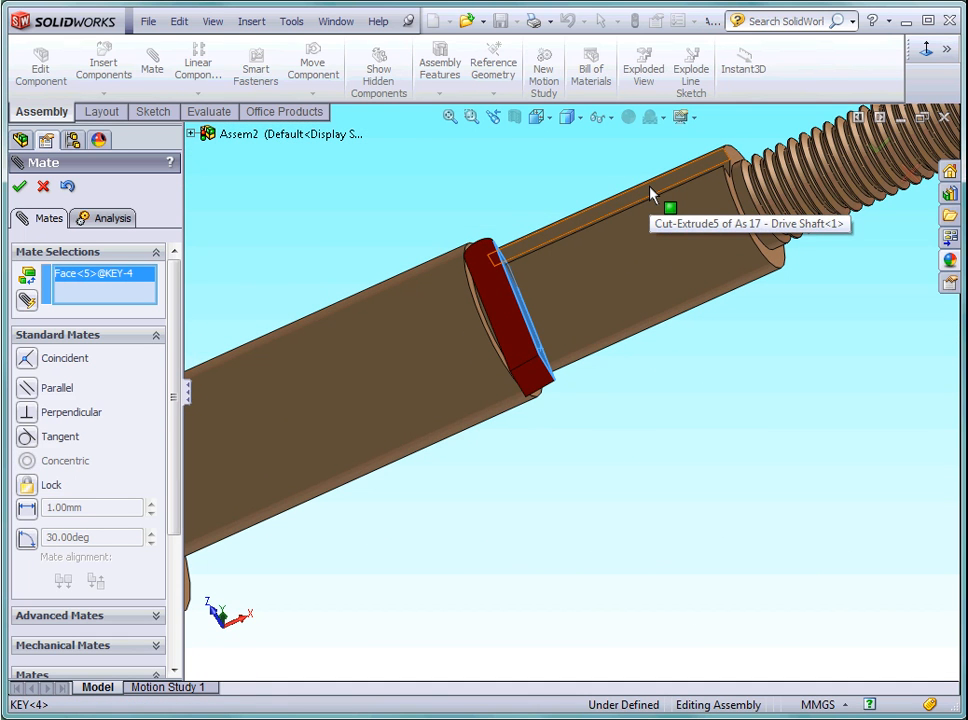
pyautogui.click(650, 193)
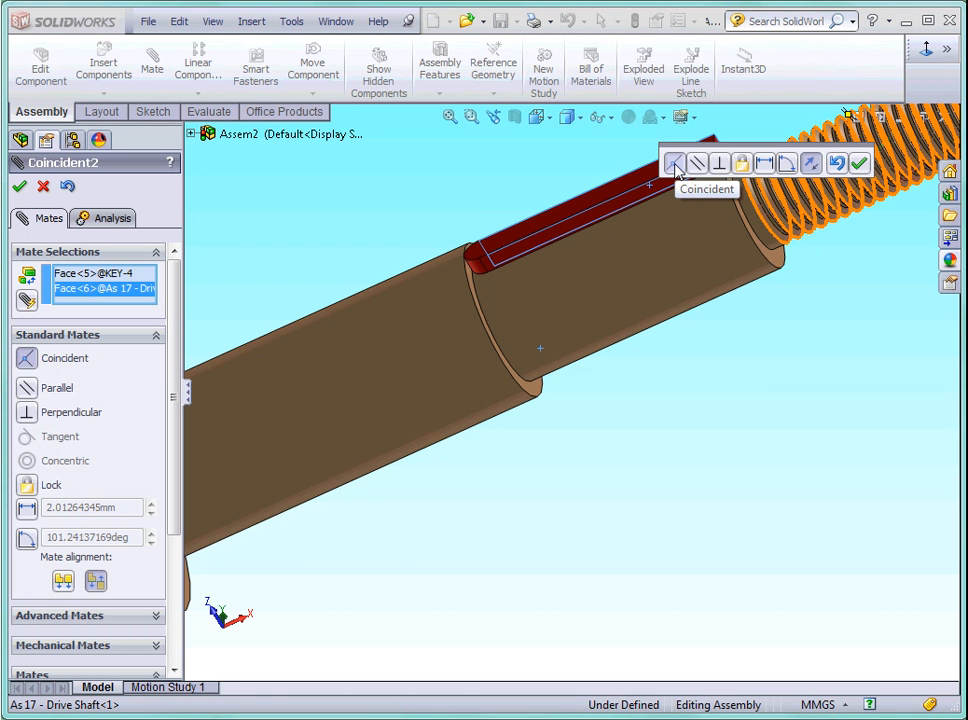
pyautogui.click(860, 166)
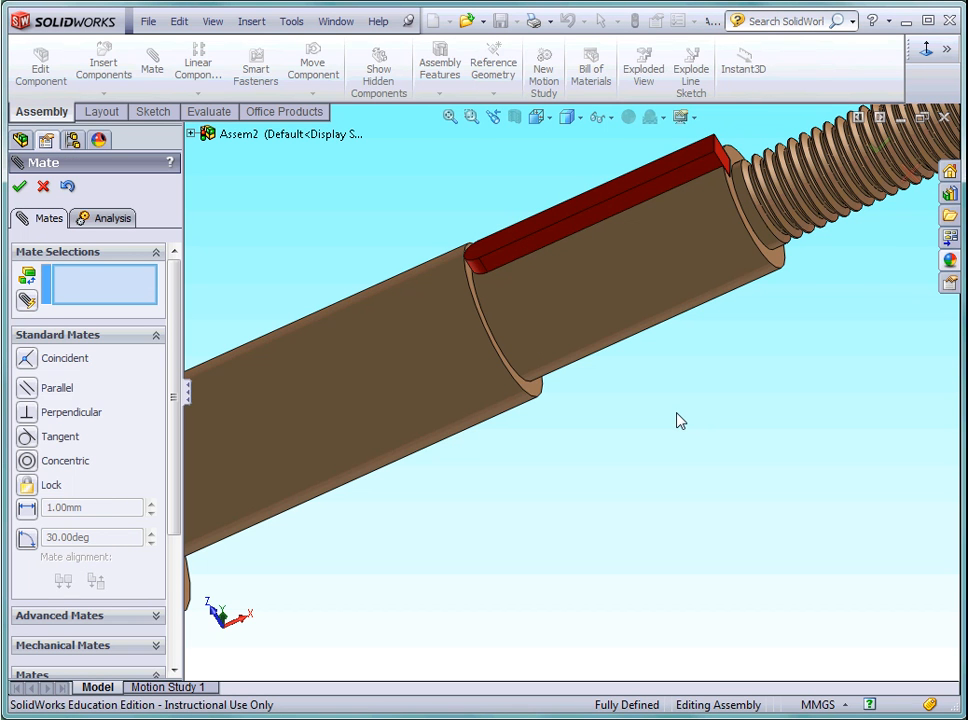
pyautogui.click(20, 188)
# Show the assembly in isometric view and check whether the key can still be moved.
pyautogui.click(550, 120)
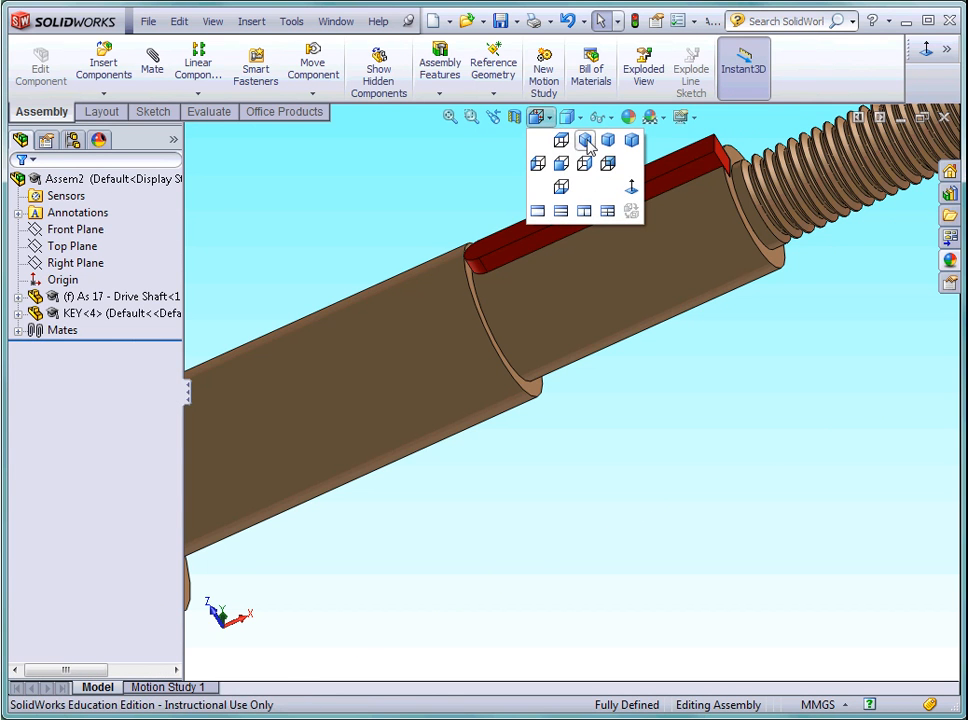
pyautogui.click(584, 139)
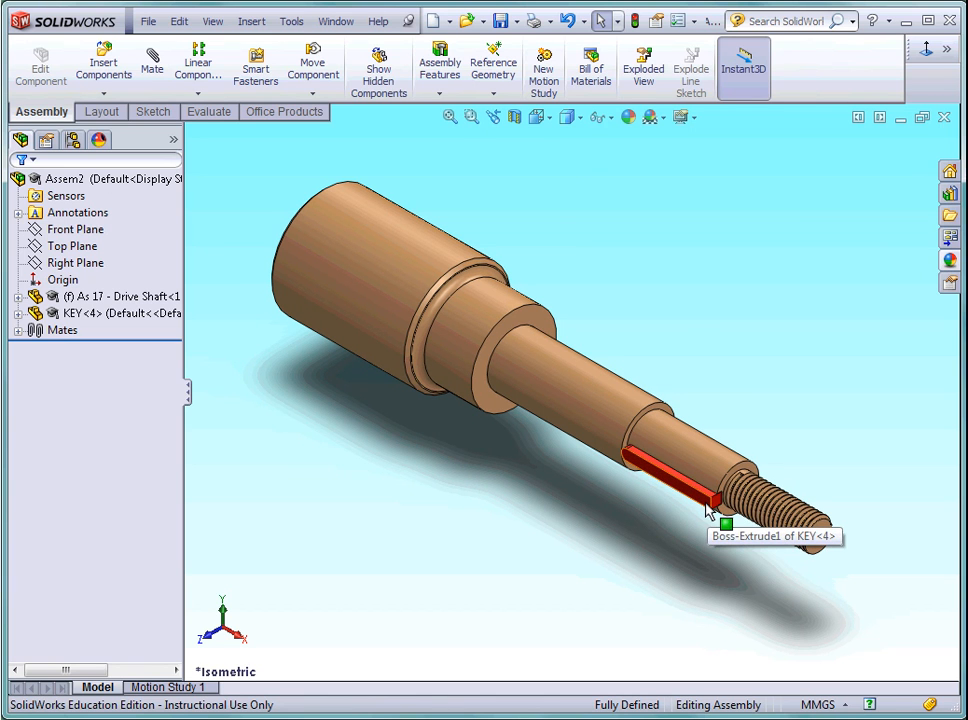
pyautogui.click(707, 508)
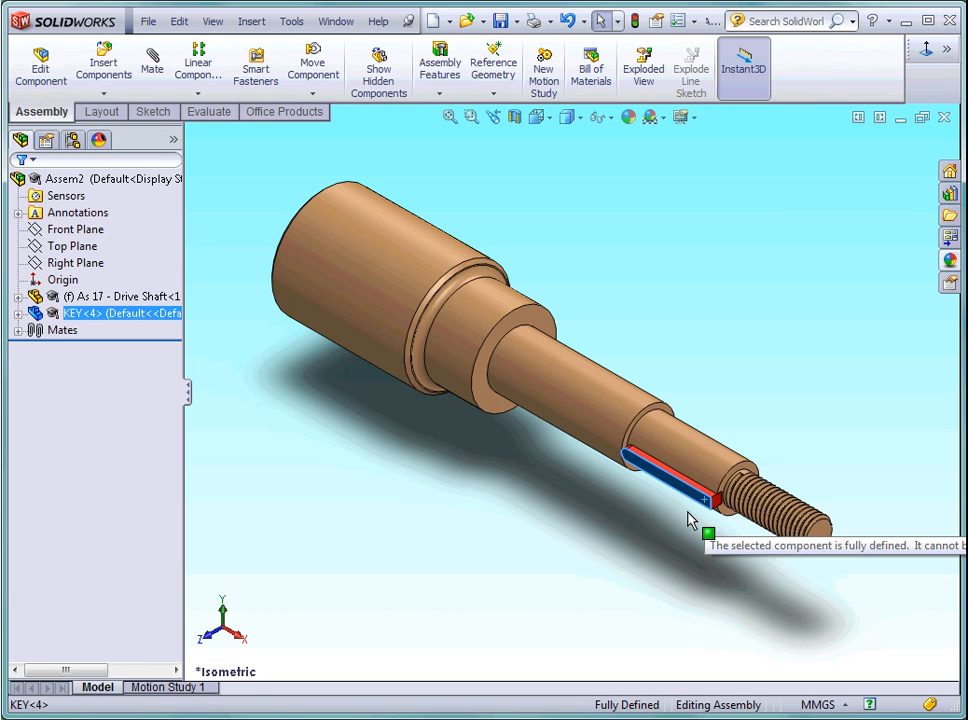
pyautogui.click(269, 358)
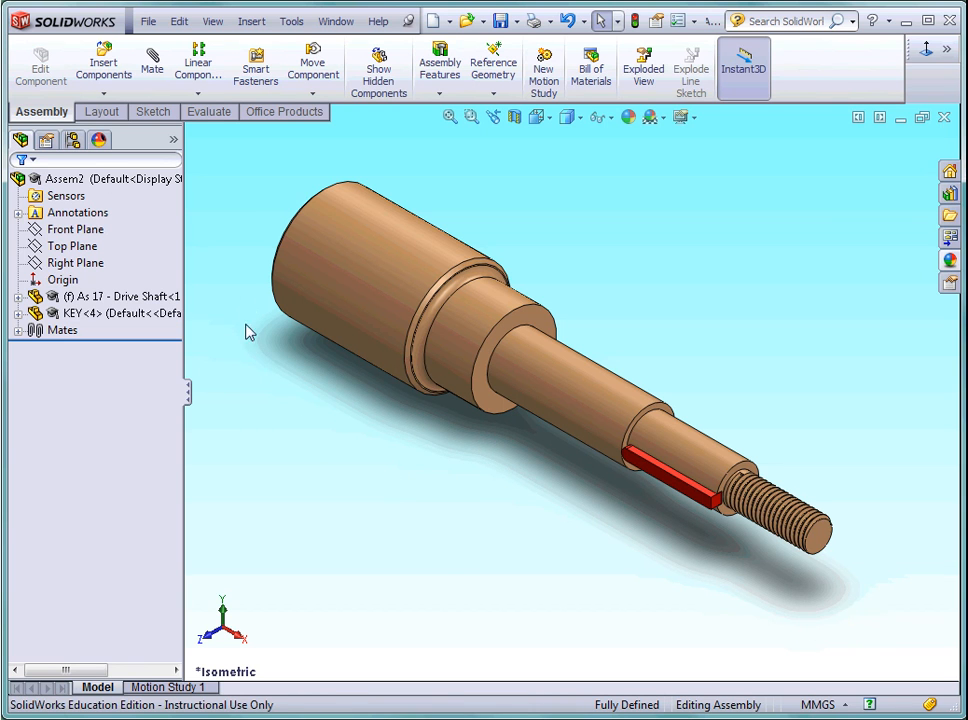
# Insert the YG2.5-28 gear into the assembly, placing it in front of the drive shaft.
pyautogui.click(103, 66)
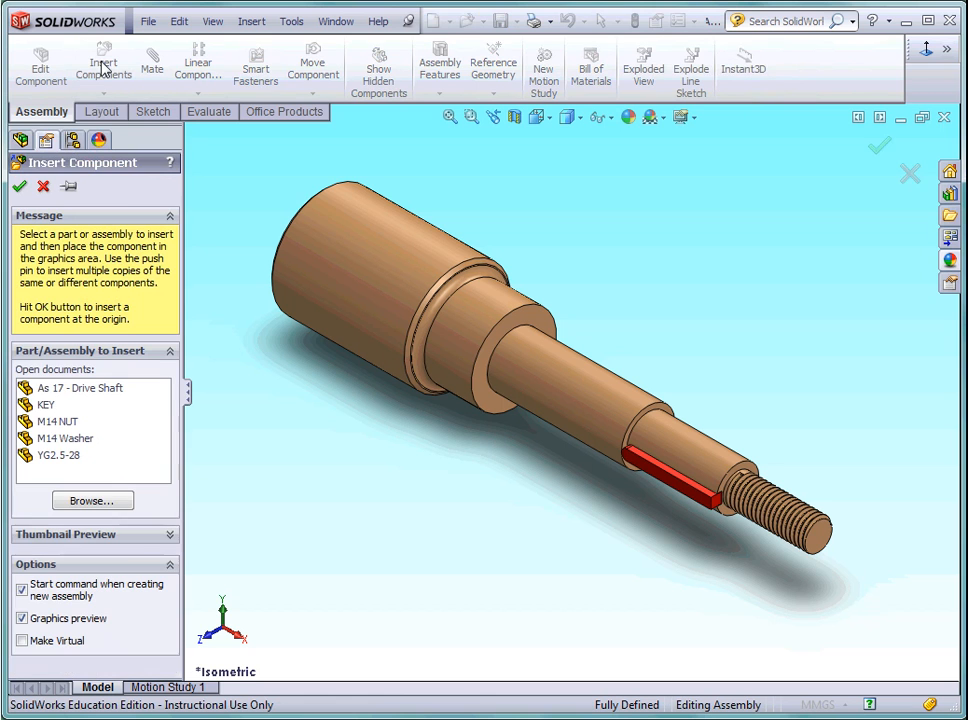
pyautogui.click(62, 455)
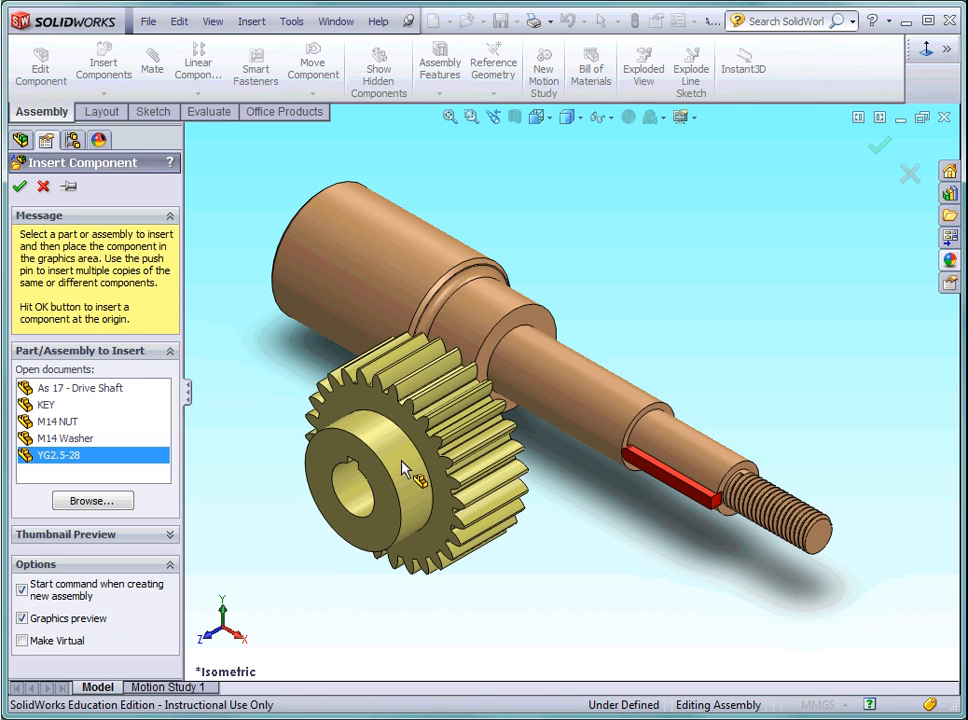
pyautogui.click(404, 470)
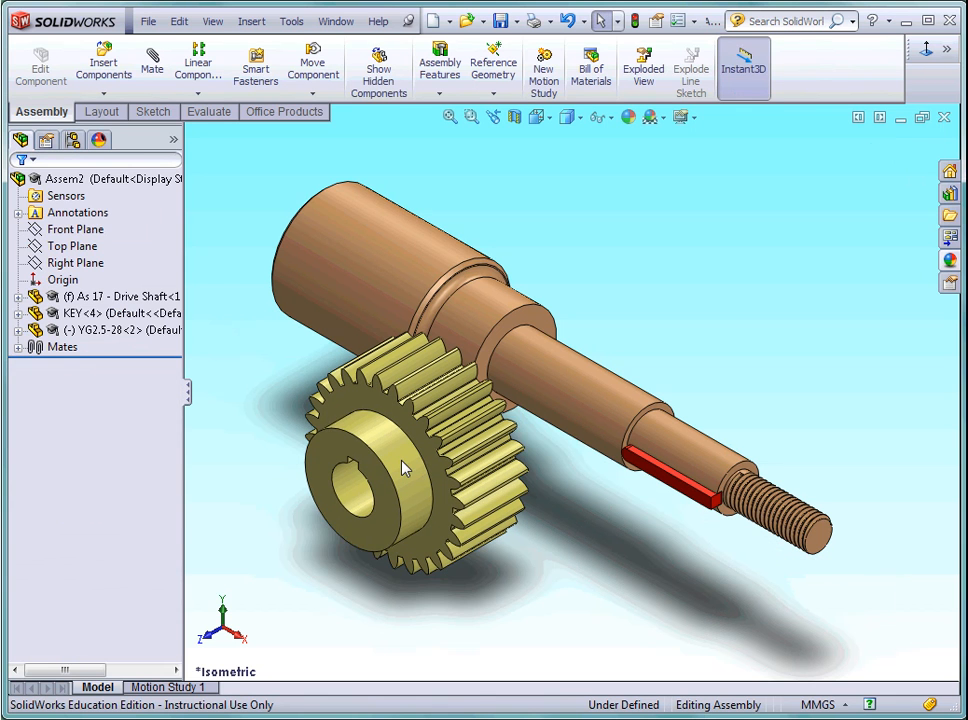
# Add a concentric mate between the gear's bore and the cylindrical face of the shaft's keyed section.
pyautogui.click(153, 72)
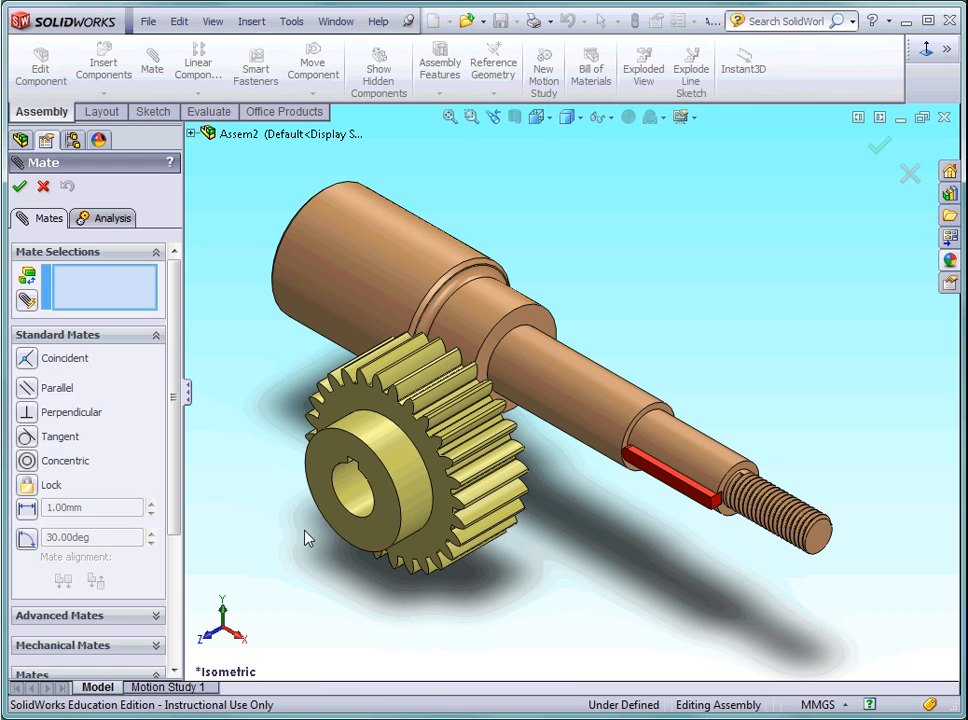
pyautogui.click(352, 503)
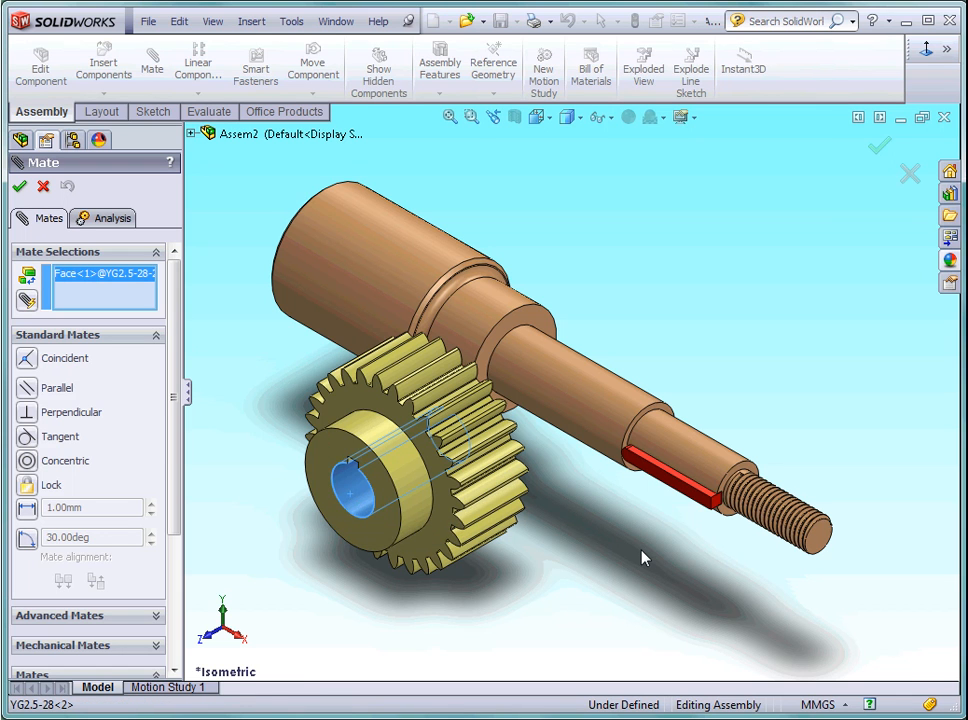
pyautogui.click(693, 460)
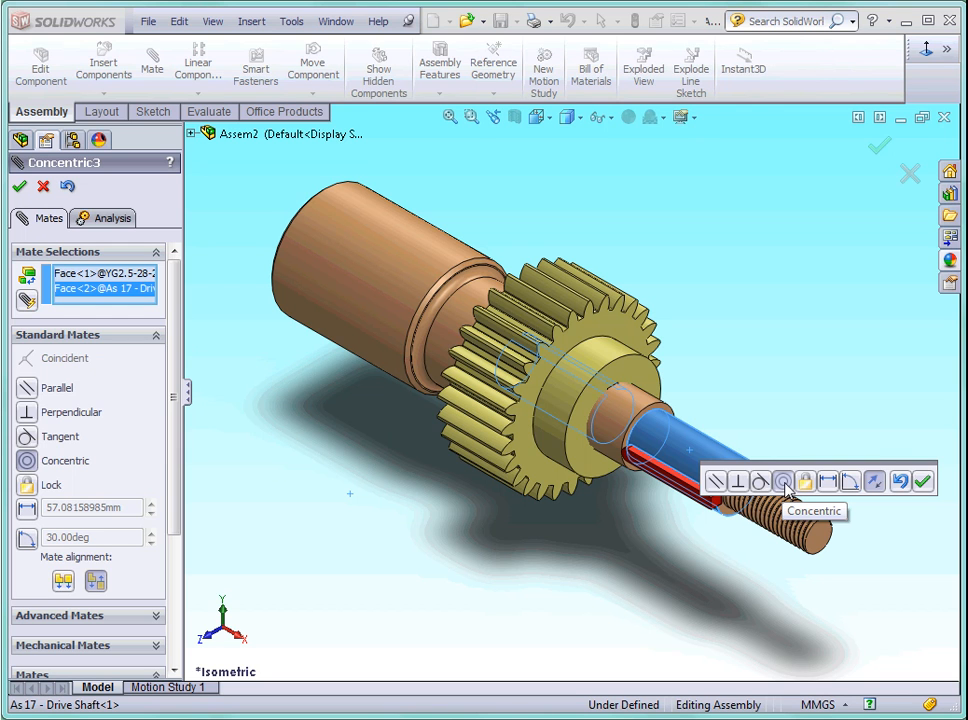
pyautogui.click(926, 487)
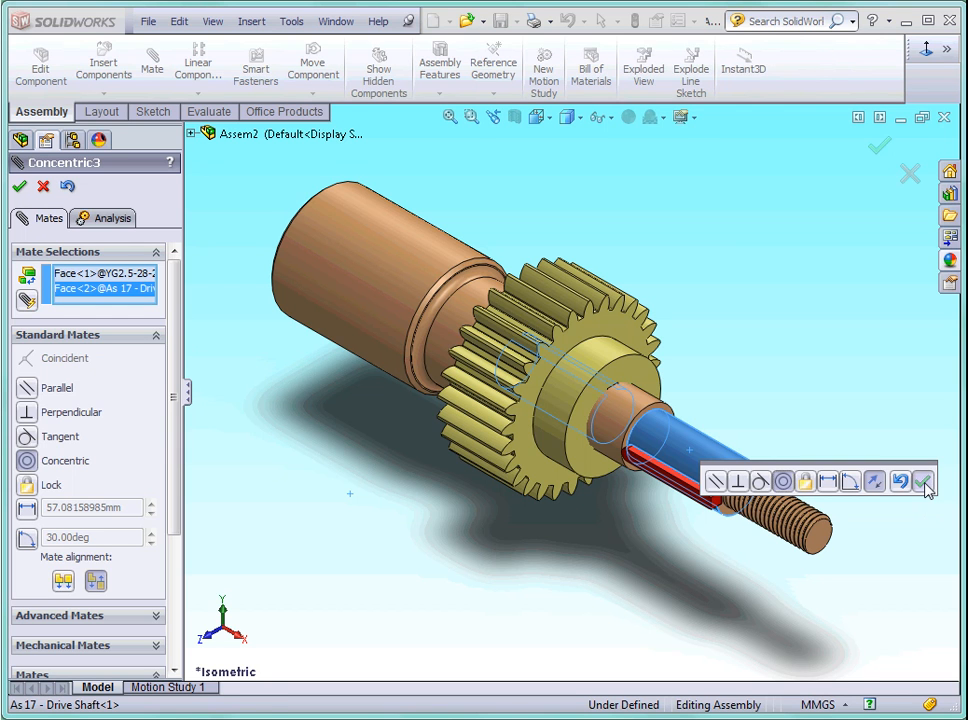
pyautogui.click(20, 189)
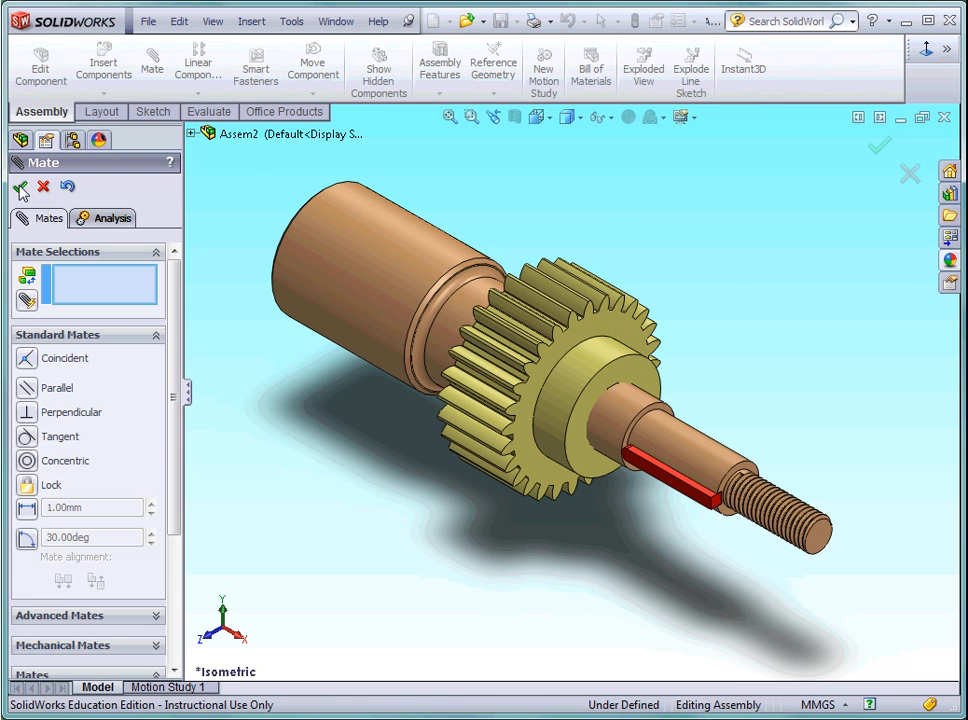
# Slide the gear along the shaft axis to the threaded end, leaving part of the key exposed.
pyautogui.click(565, 400)
pyautogui.moveTo(565, 400); pyautogui.dragTo(782, 620)
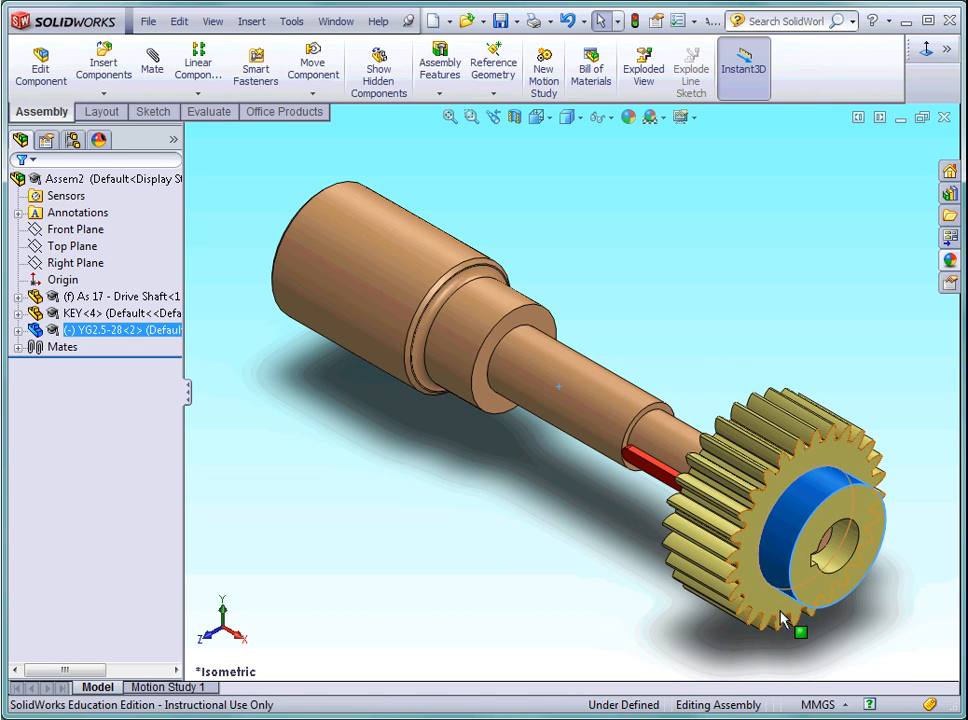
pyautogui.click(619, 603)
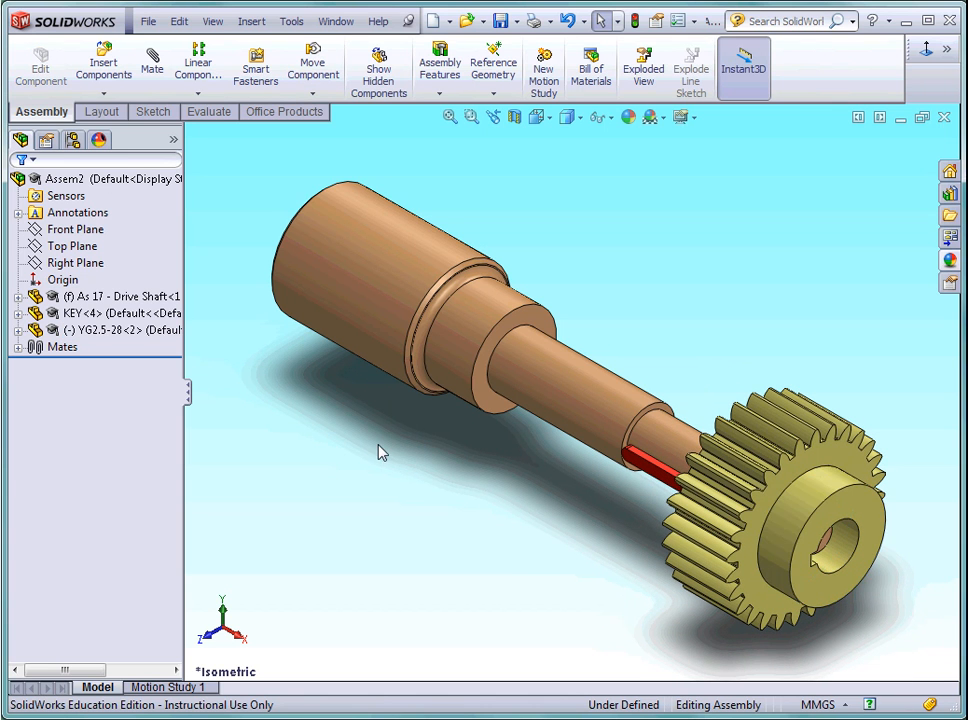
pyautogui.scroll(-4, 873, 579)
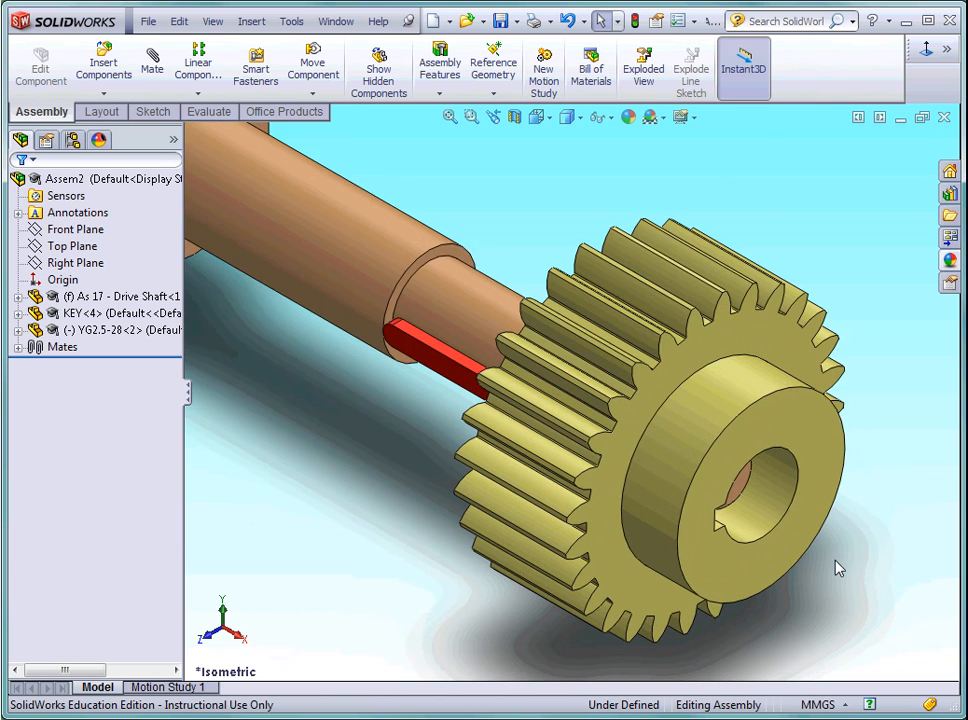
pyautogui.scroll(-4, 815, 562)
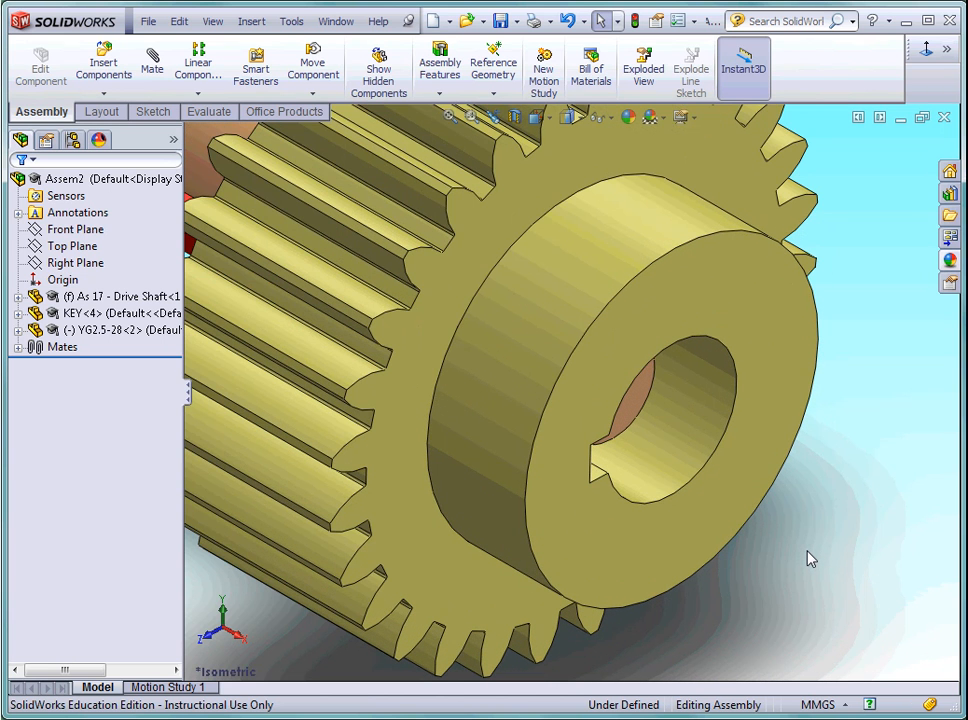
# Add a coincident mate between the side face of the gear's keyway and the matching side face of the key.
pyautogui.press('Left')
pyautogui.press('Left')
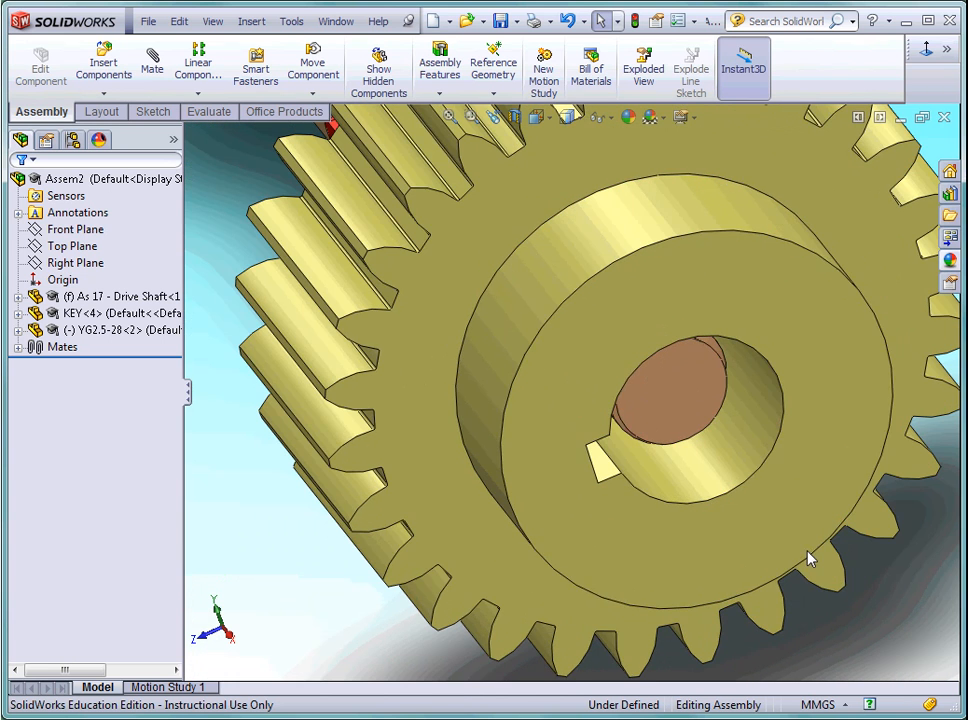
pyautogui.click(152, 66)
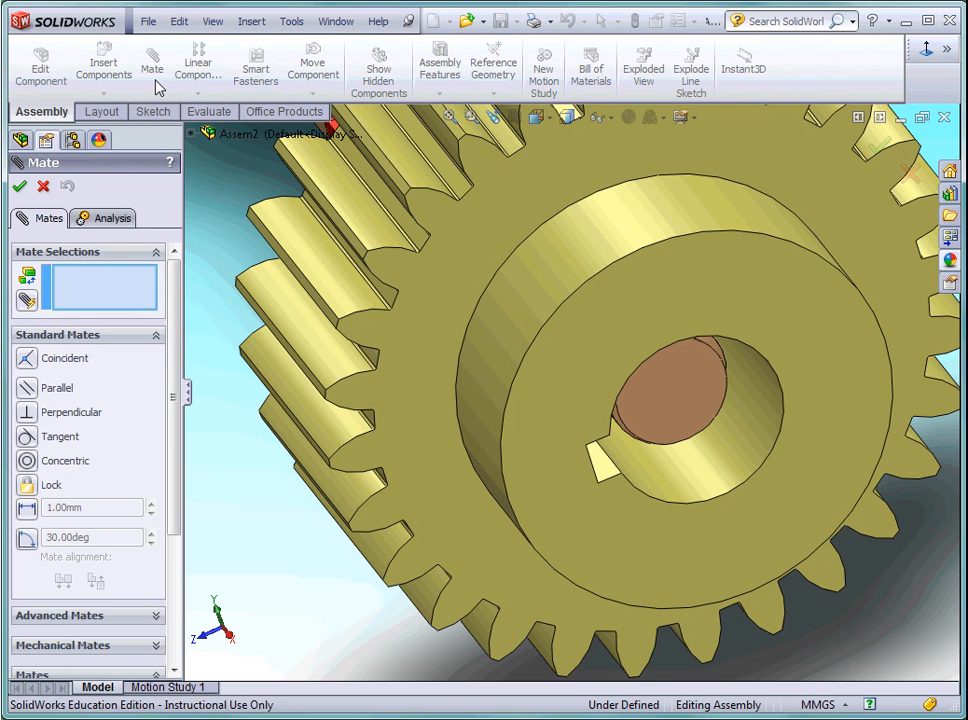
pyautogui.click(603, 474)
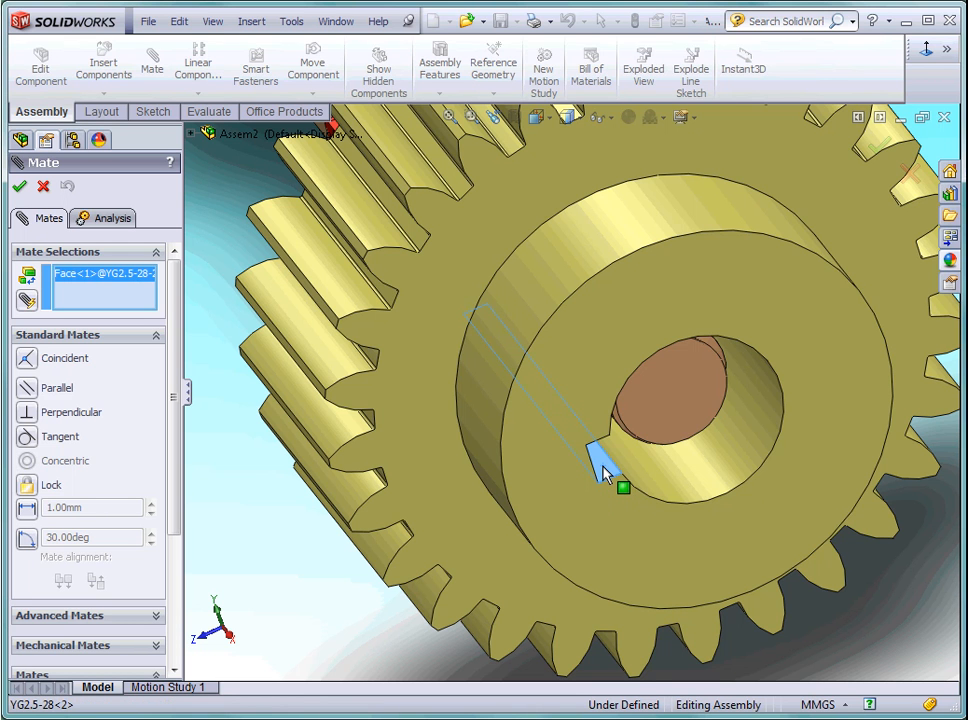
pyautogui.scroll(5, 313, 568)
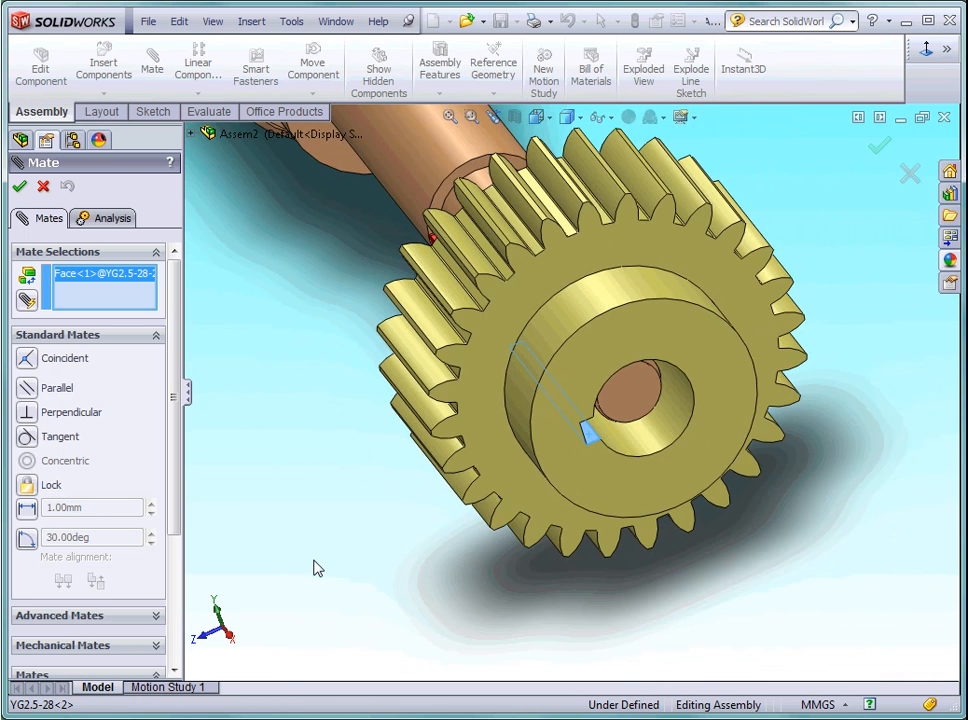
pyautogui.scroll(2, 355, 544)
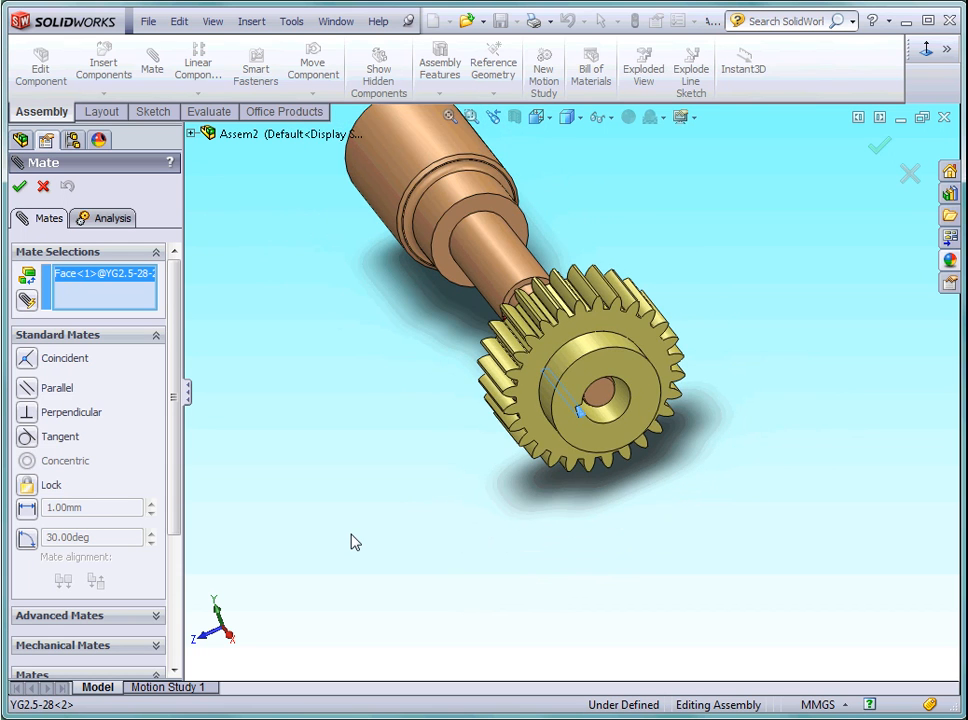
pyautogui.press('Right')
pyautogui.press('Right')
pyautogui.press('Right')
pyautogui.press('Right')
pyautogui.press('Right')
pyautogui.press('Right')
pyautogui.press('Right')
pyautogui.press('Right')
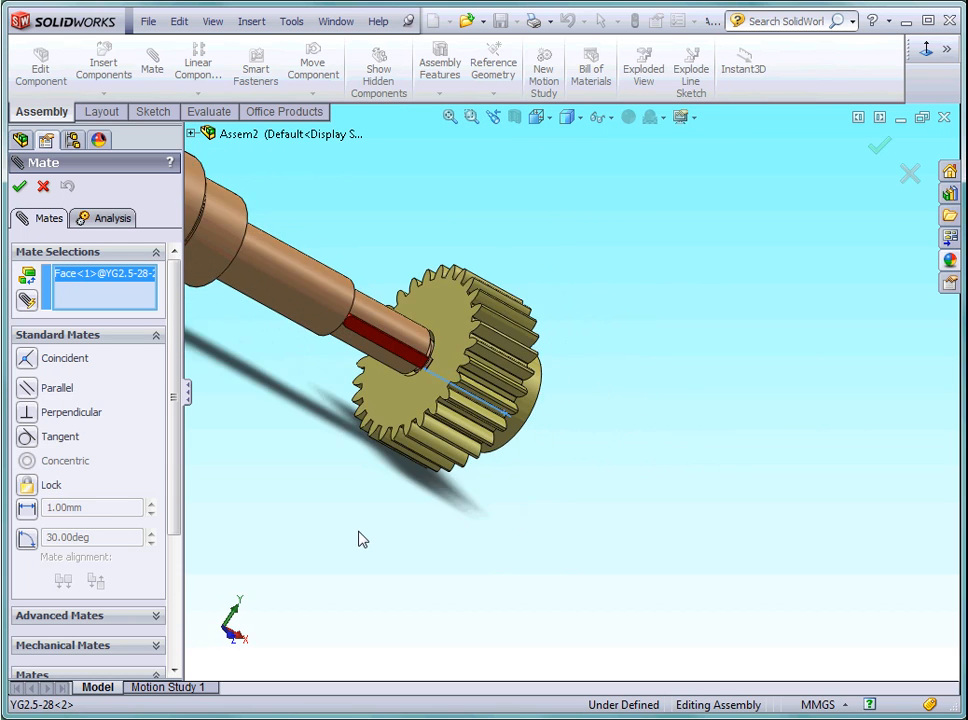
pyautogui.press('Right')
pyautogui.press('Right')
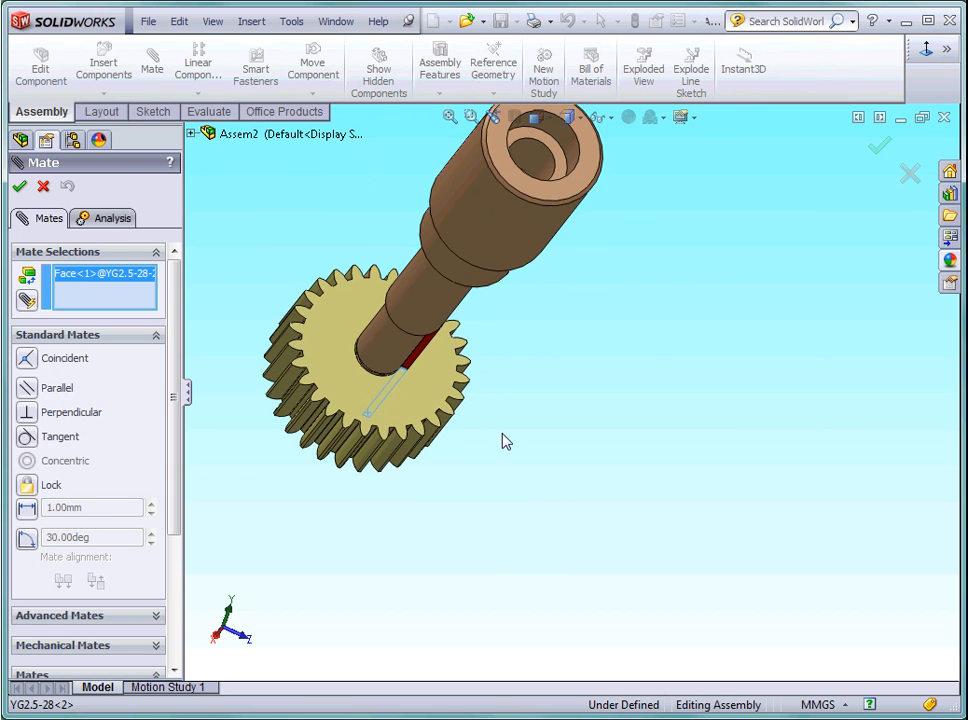
pyautogui.press('Right')
pyautogui.press('Right')
pyautogui.scroll(-4, 497, 430)
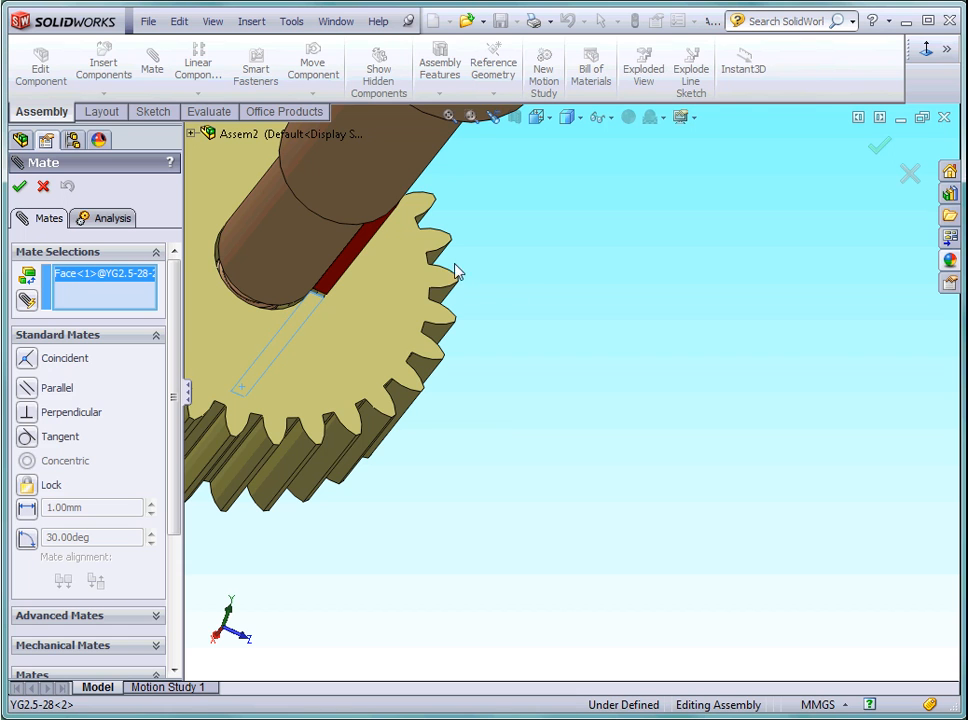
pyautogui.click(352, 262)
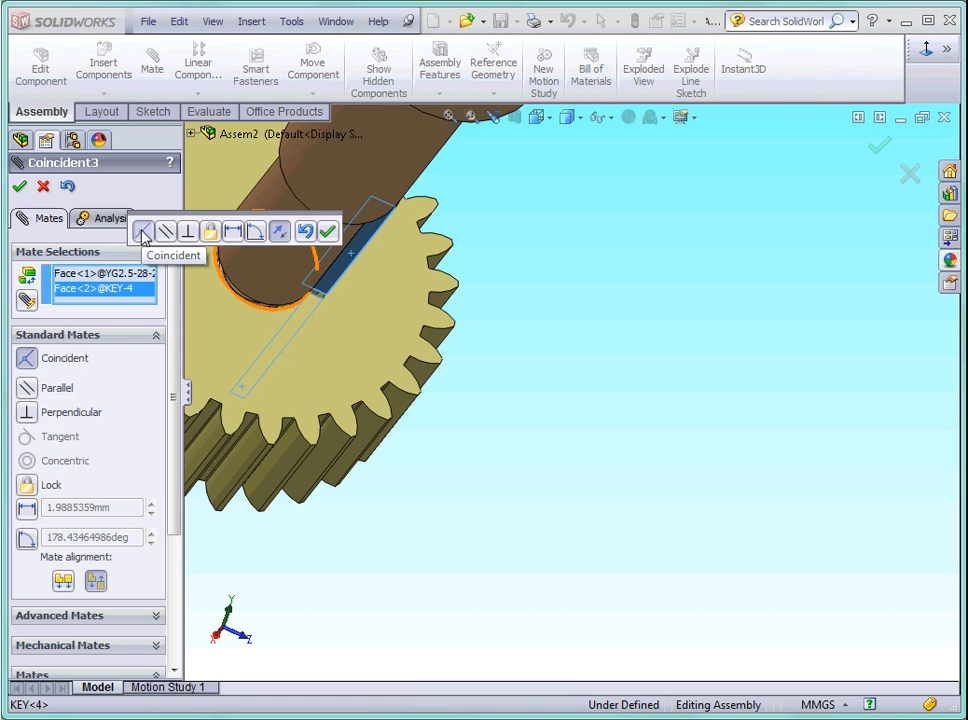
pyautogui.click(336, 236)
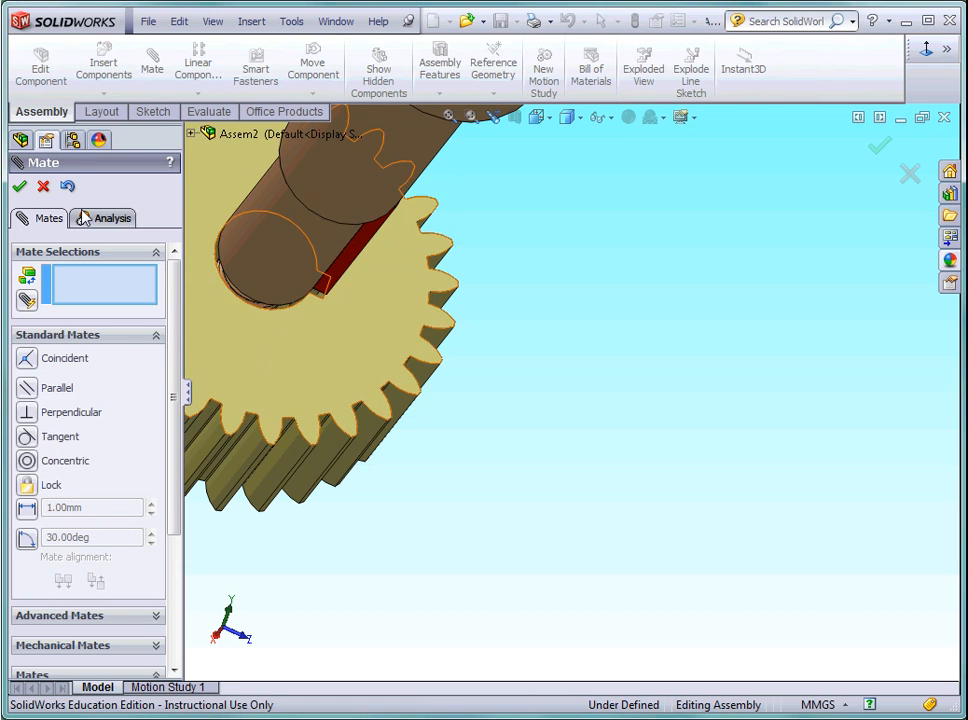
pyautogui.click(20, 188)
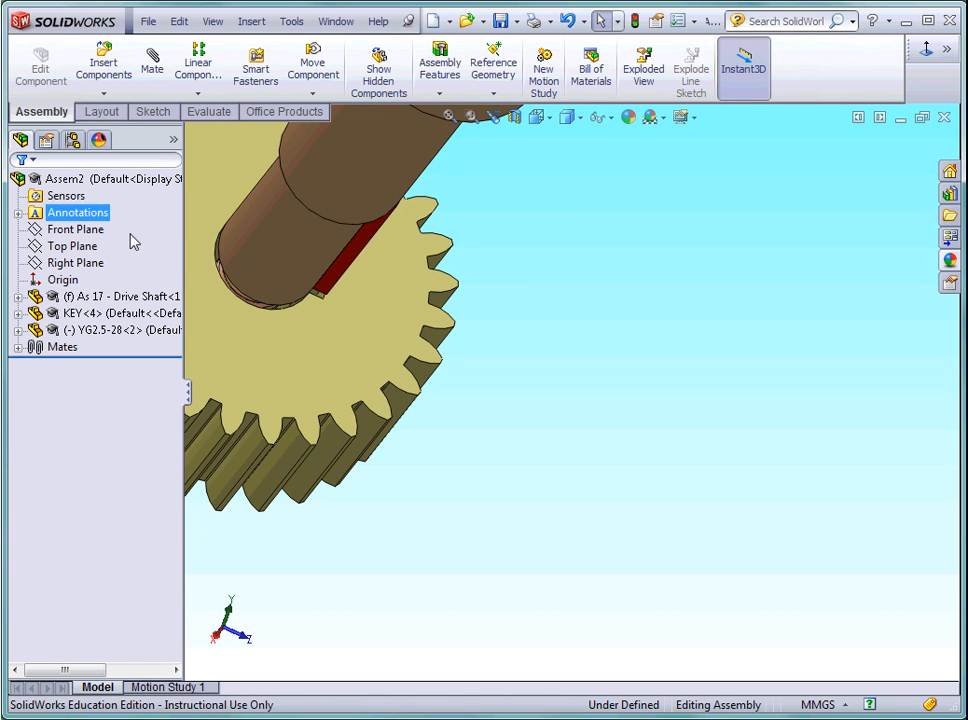
# Add a coincident mate between the gear's rear face and the shaft shoulder at the start of the keyed section.
pyautogui.click(550, 121)
pyautogui.click(584, 139)
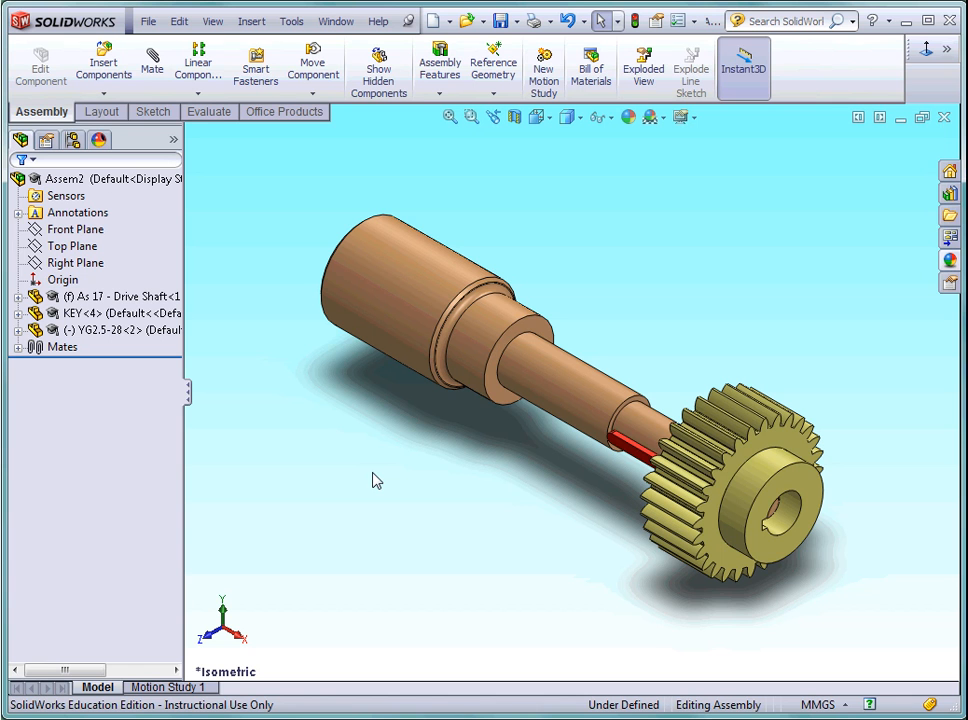
pyautogui.click(153, 64)
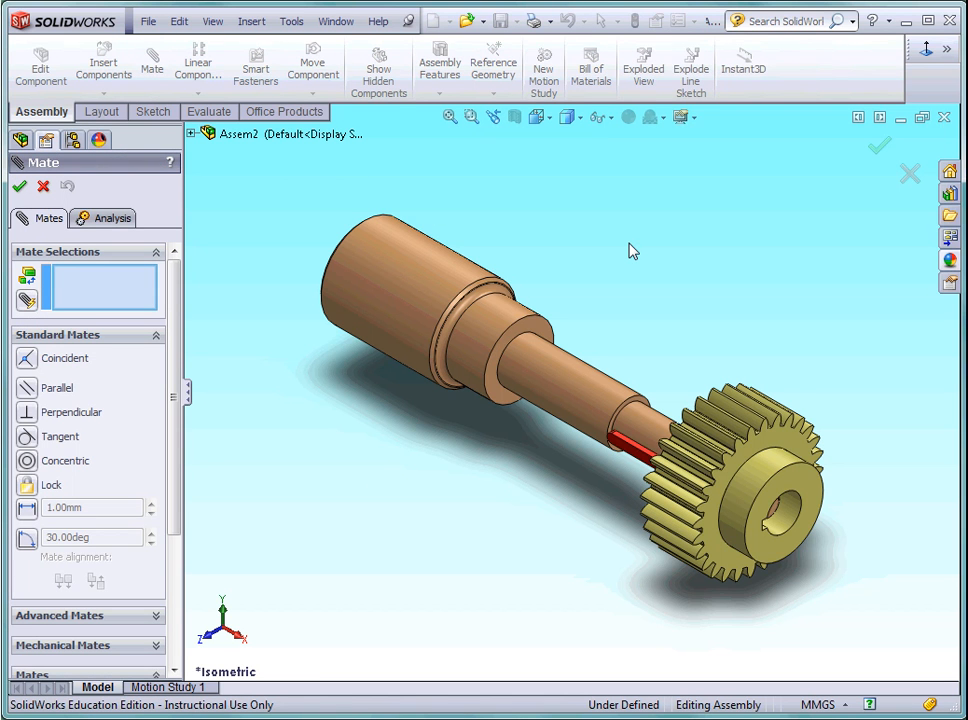
pyautogui.press('Right')
pyautogui.press('Right')
pyautogui.press('Right')
pyautogui.press('Right')
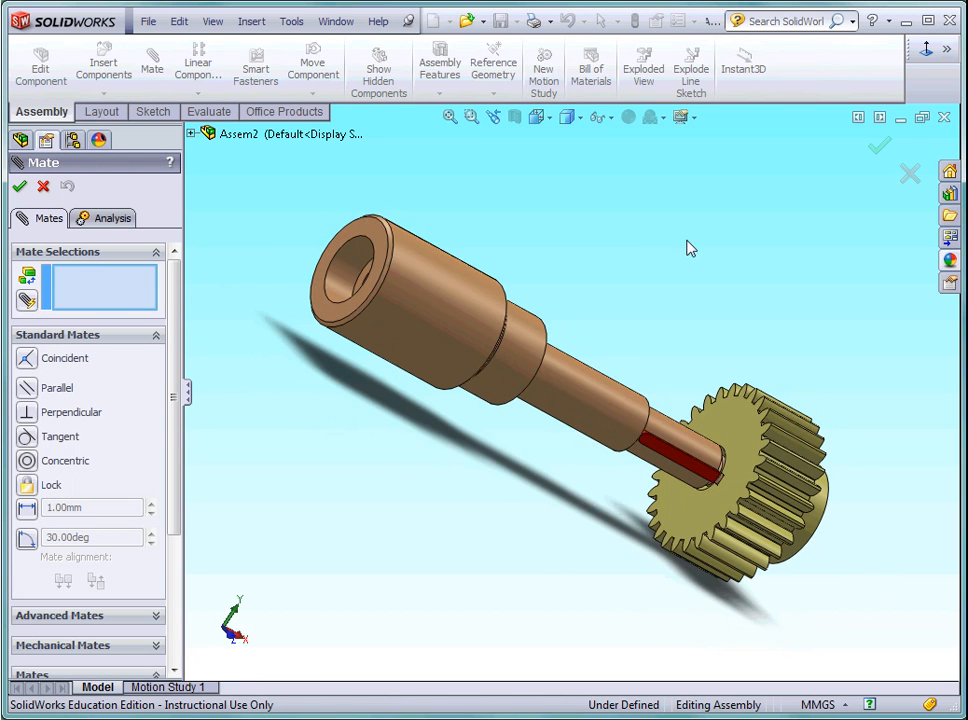
pyautogui.click(738, 425)
pyautogui.hotkey('ctrl', '7')
pyautogui.scroll(-6, 605, 470)
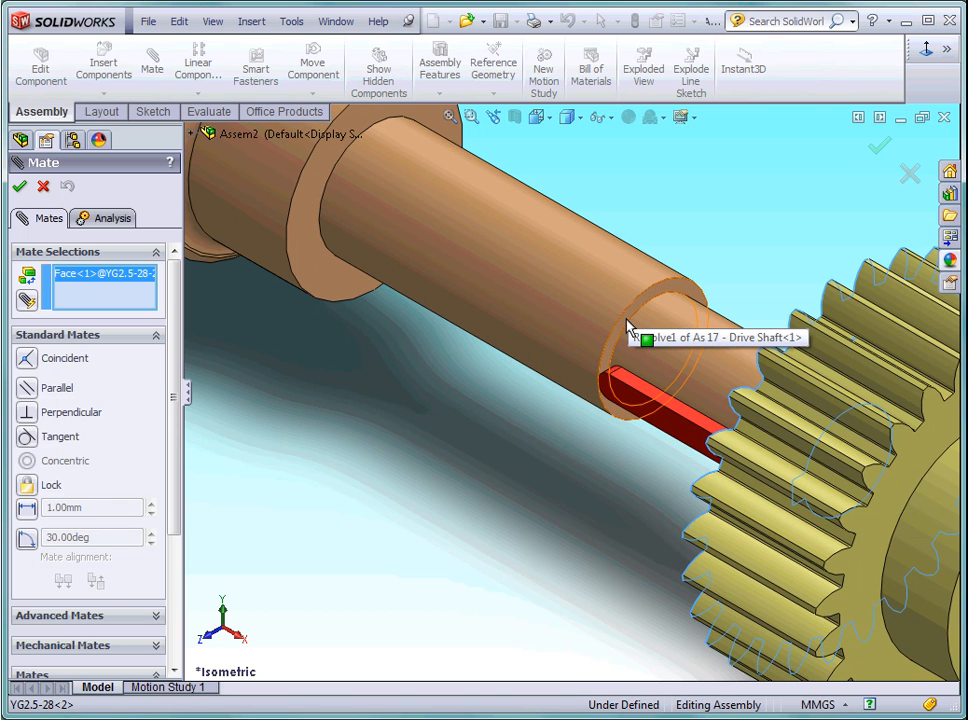
pyautogui.click(630, 327)
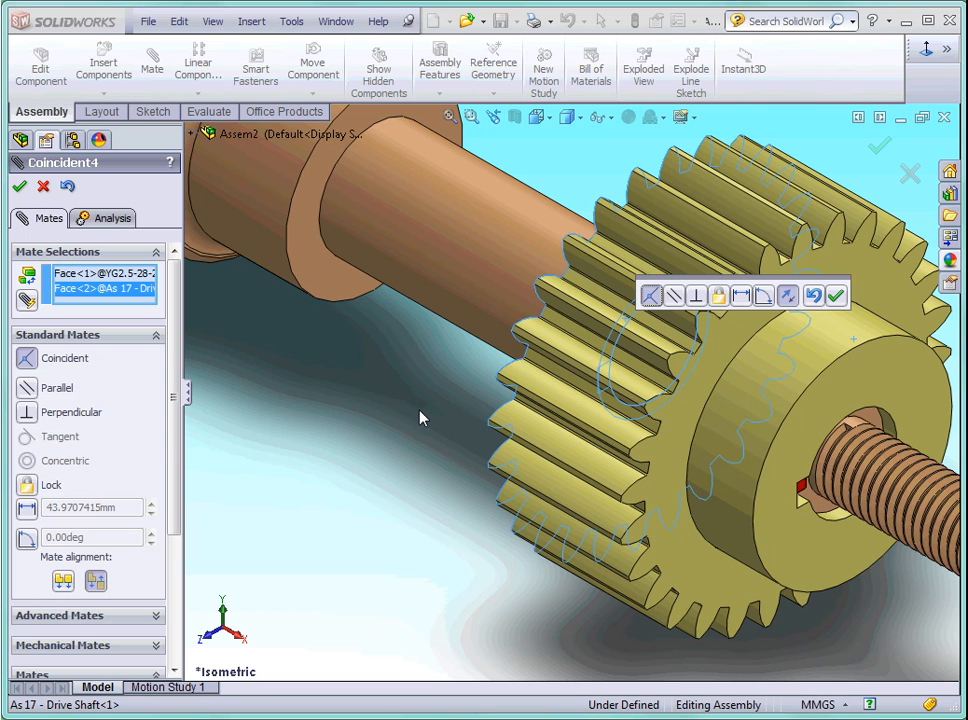
pyautogui.click(836, 298)
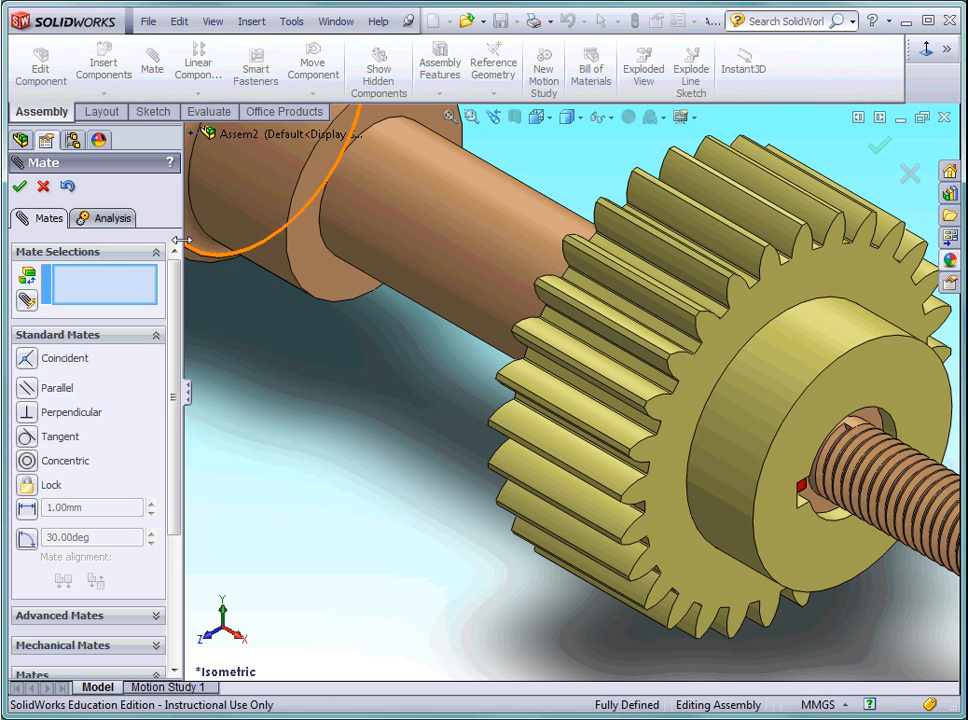
pyautogui.click(20, 188)
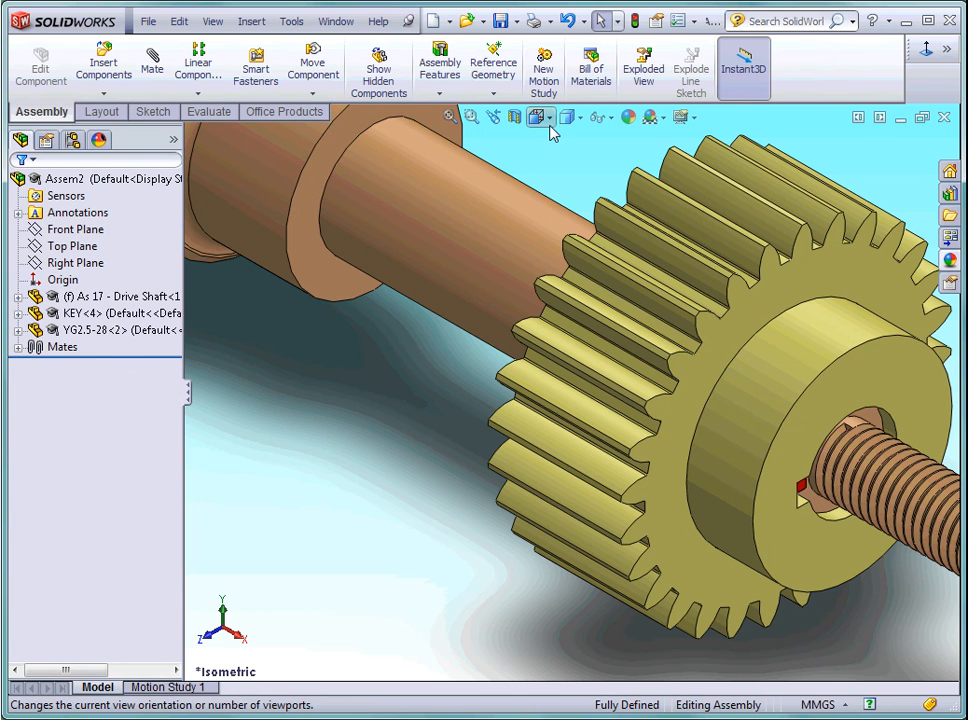
# Show the whole assembly in isometric view and check whether the gear can still be moved.
pyautogui.click(549, 118)
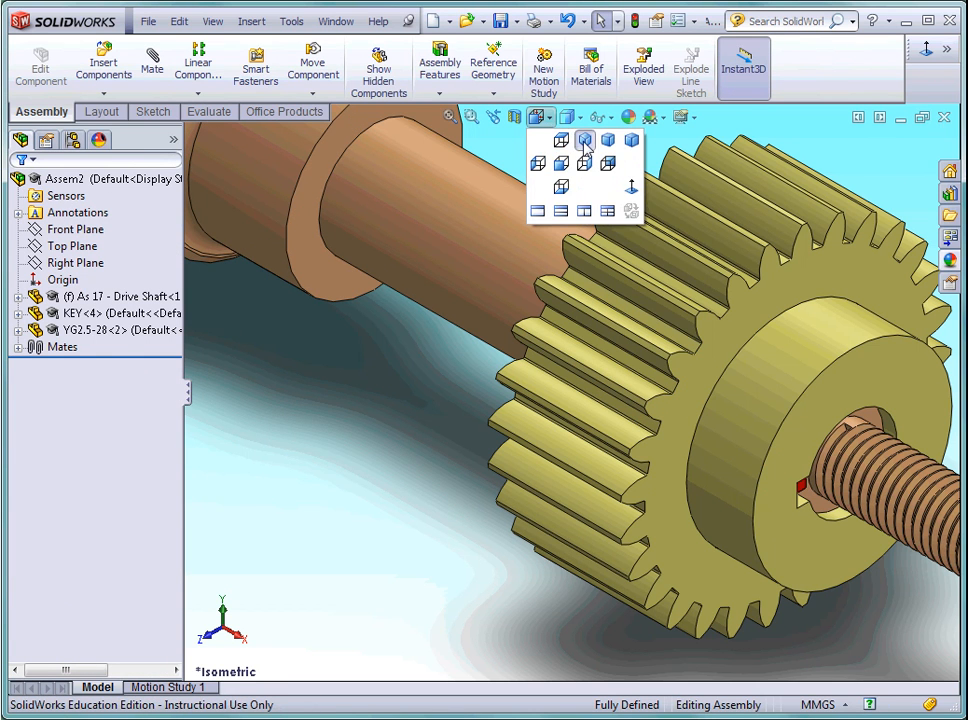
pyautogui.click(586, 143)
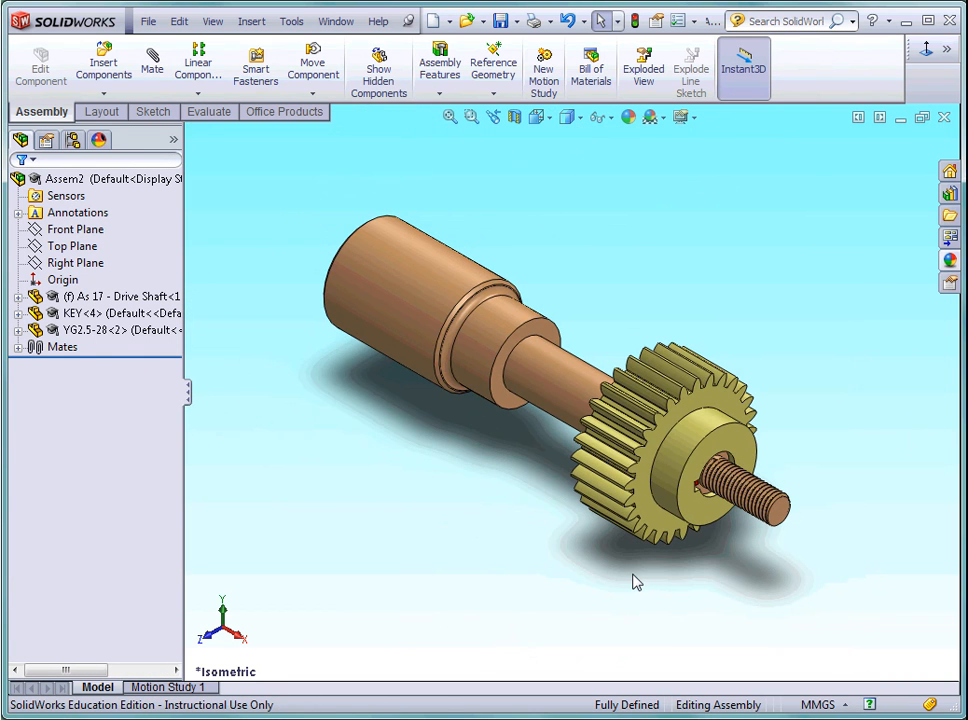
pyautogui.click(640, 498)
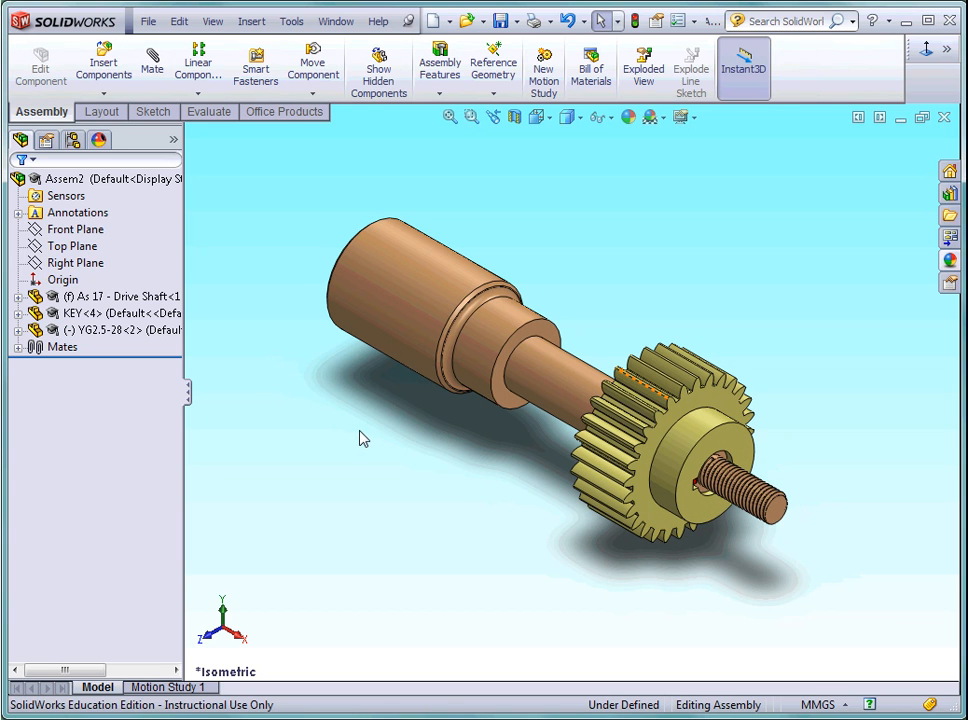
# Insert the M14 Washer into the assembly, placing it in front of the shaft beside the gear.
pyautogui.click(105, 66)
pyautogui.click(88, 440)
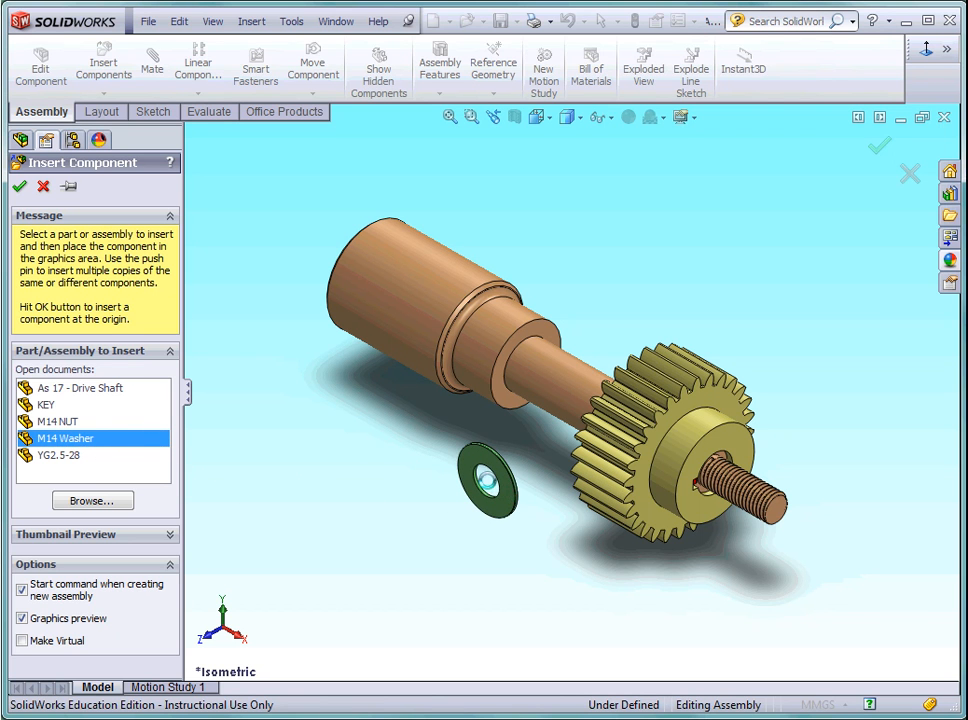
pyautogui.click(505, 488)
# Add a concentric mate between the washer's hole and the cylindrical shaft face behind the gear.
pyautogui.click(153, 70)
pyautogui.scroll(-5, 542, 510)
pyautogui.scroll(-3, 547, 490)
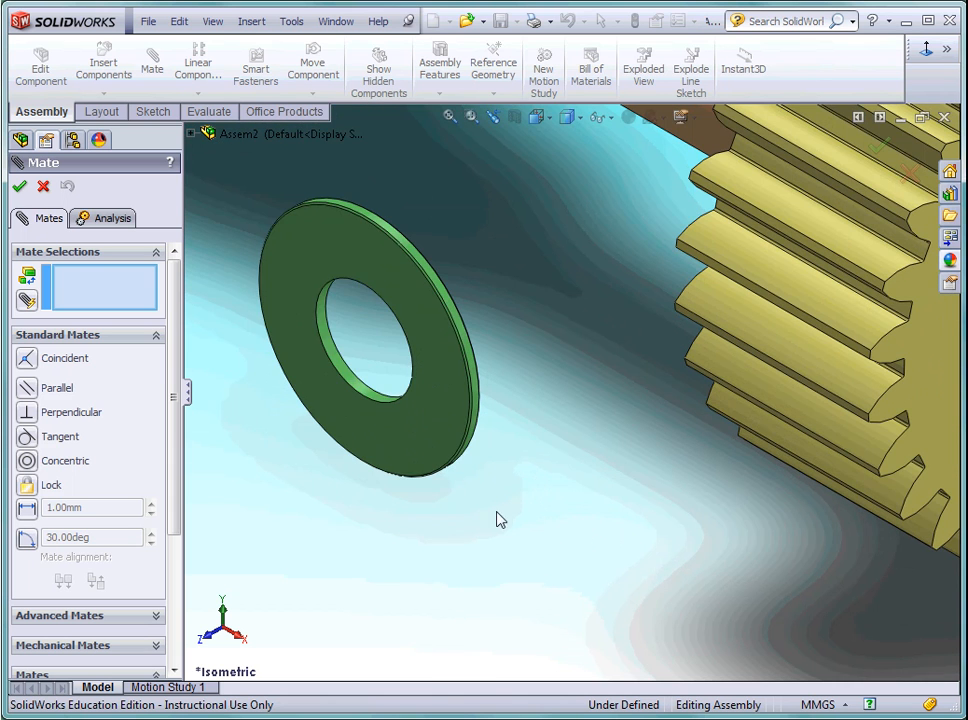
pyautogui.click(357, 390)
pyautogui.scroll(2, 618, 447)
pyautogui.scroll(3, 615, 446)
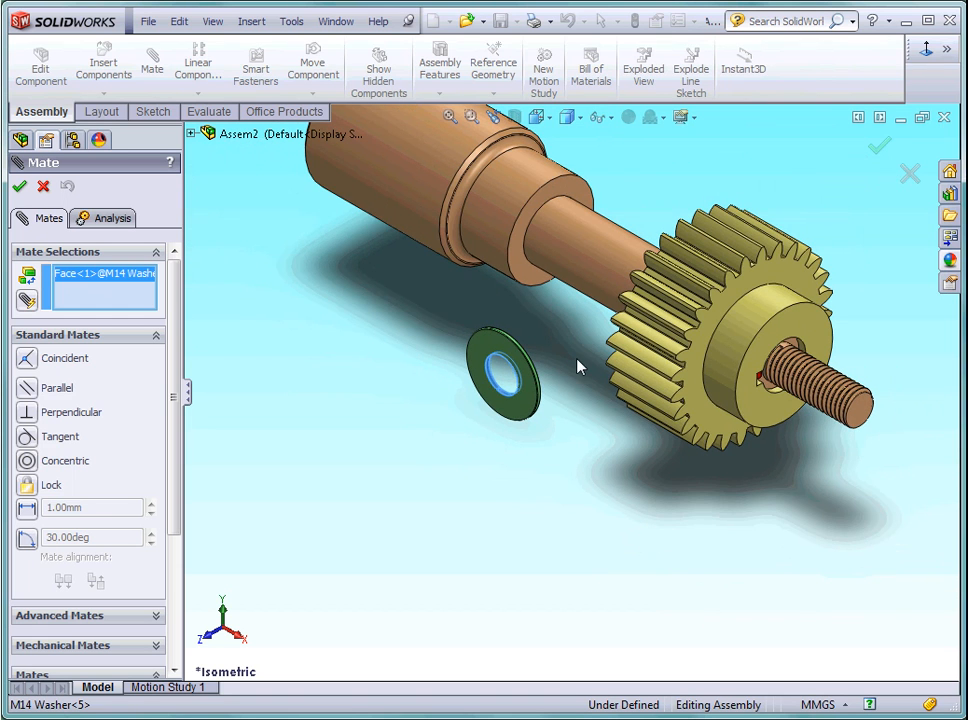
pyautogui.click(597, 279)
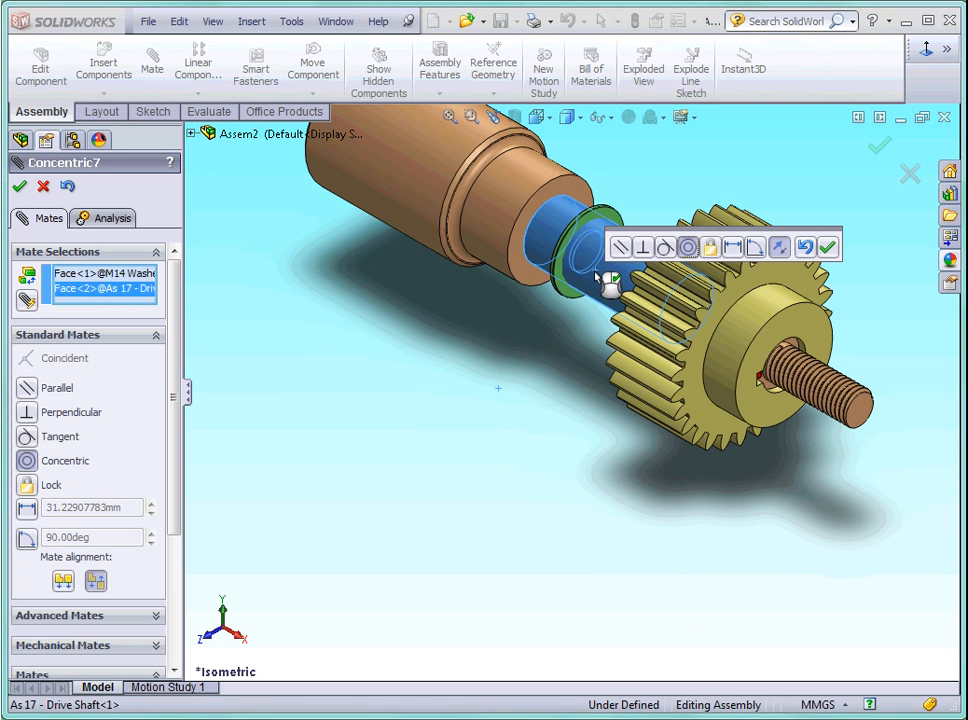
pyautogui.click(829, 249)
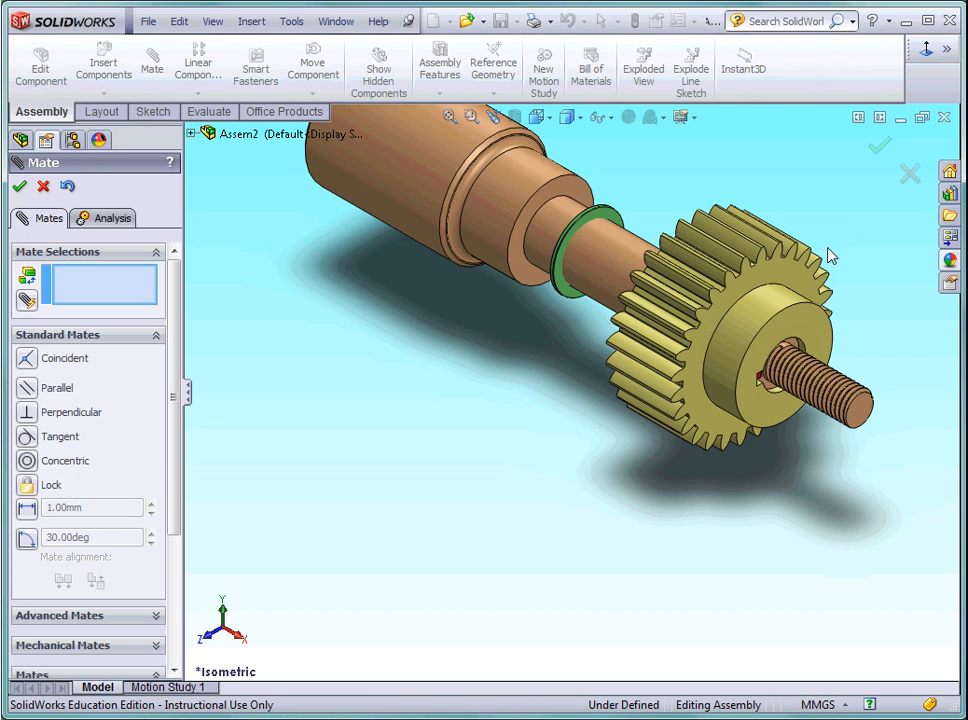
pyautogui.click(22, 186)
# Slide the washer along the shaft axis until it sits just beyond the threaded end.
pyautogui.scroll(-4, 612, 218)
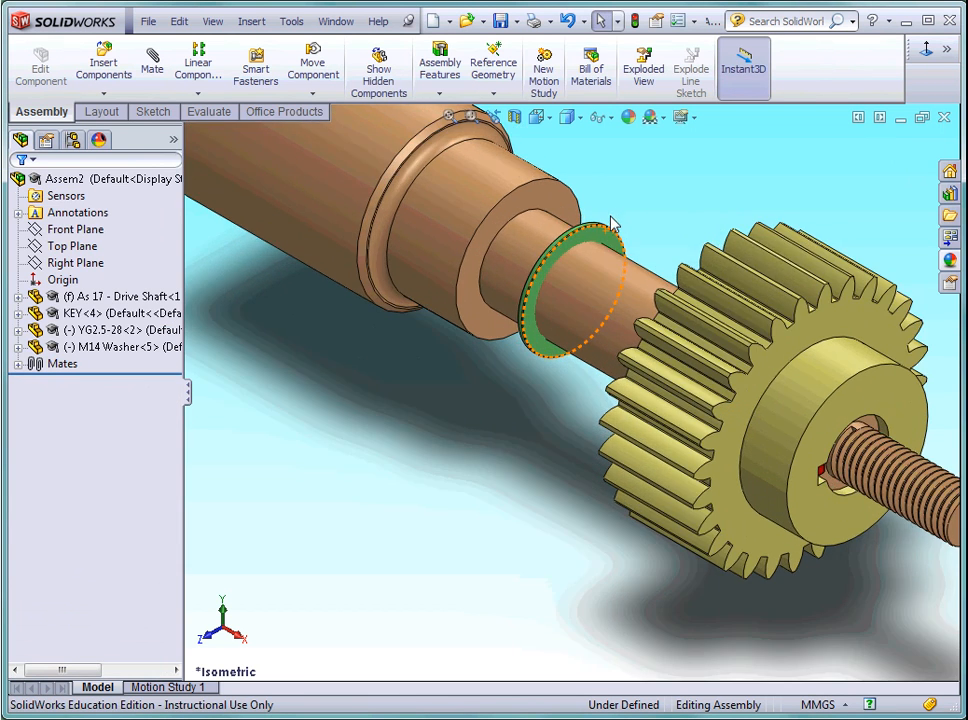
pyautogui.scroll(3, 596, 272)
pyautogui.scroll(5, 596, 274)
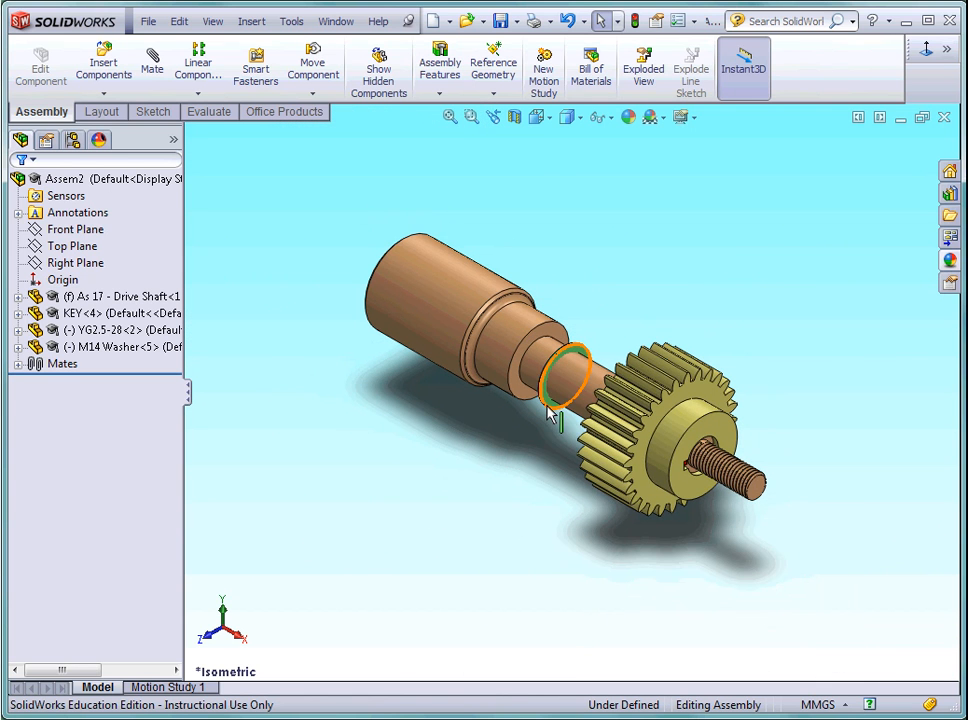
pyautogui.moveTo(574, 428); pyautogui.dragTo(800, 540)
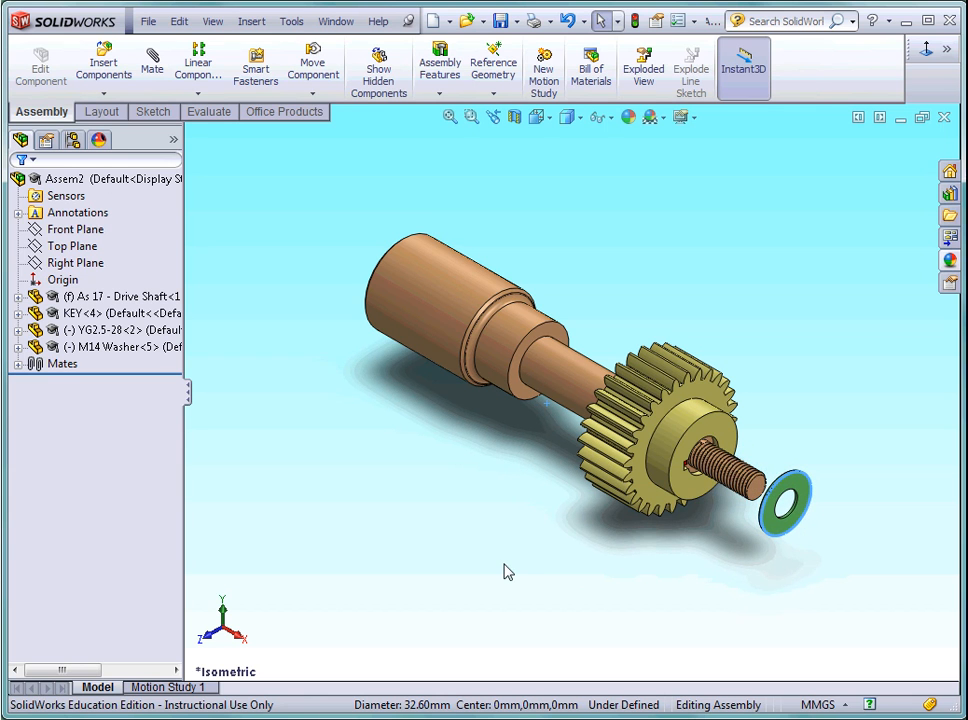
# Add a coincident mate between the front face of the gear's hub and the washer face that points towards the gear.
pyautogui.click(153, 65)
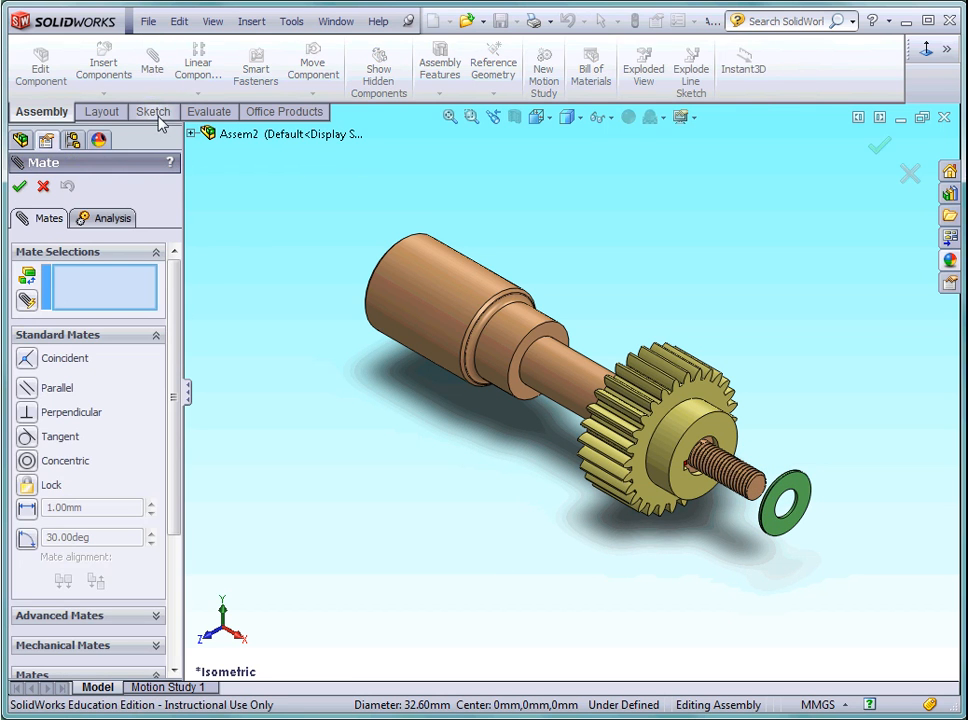
pyautogui.click(692, 490)
pyautogui.moveTo(737, 587); pyautogui.dragTo(771, 581, button='middle')
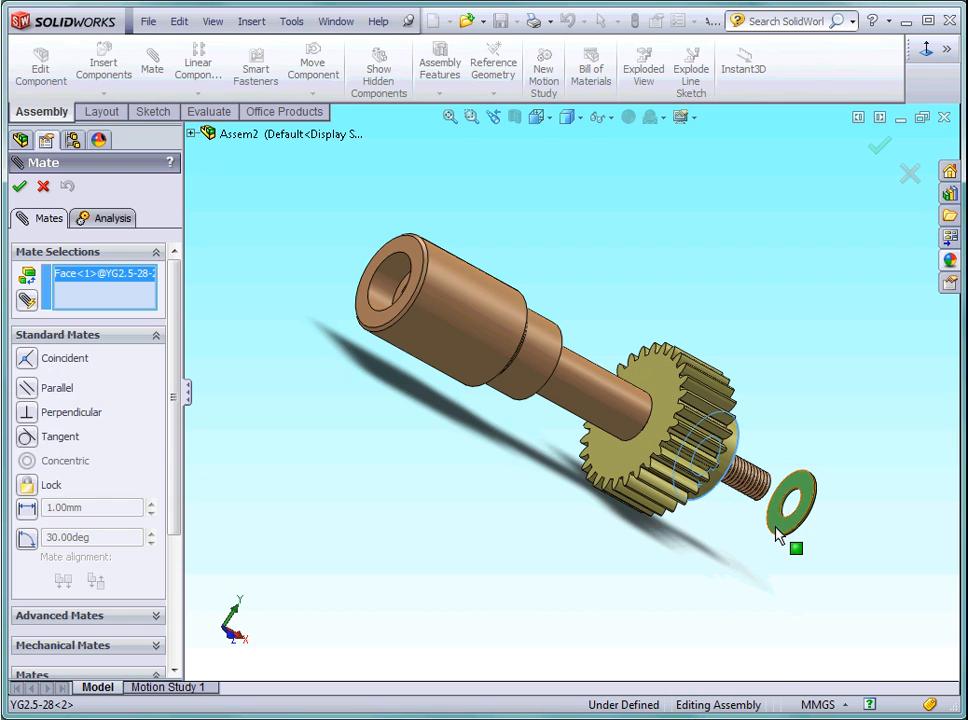
pyautogui.click(778, 530)
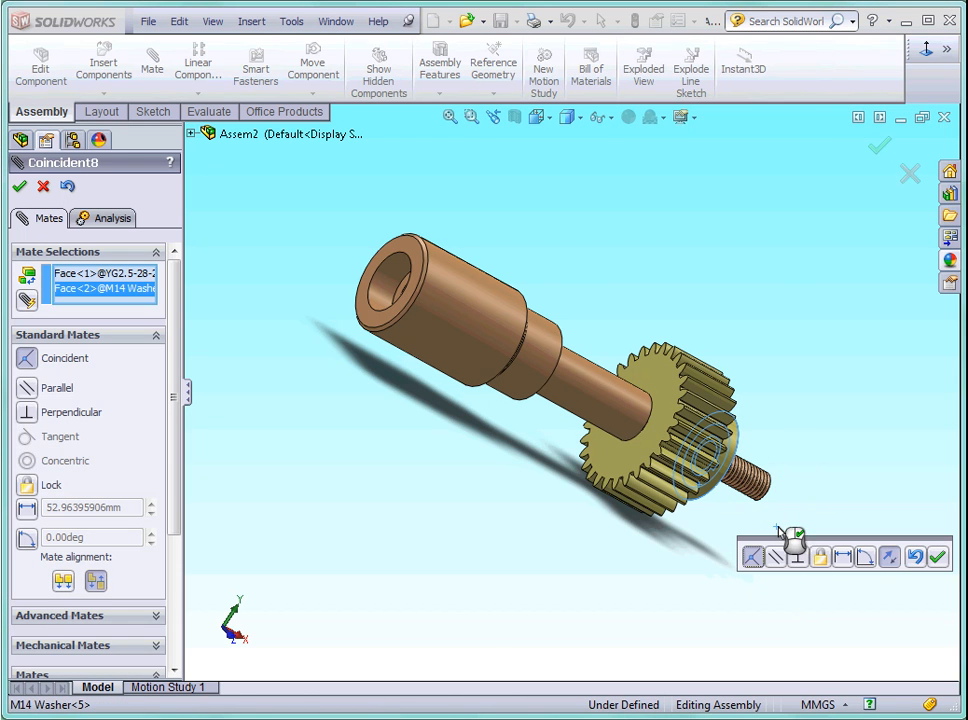
pyautogui.click(547, 119)
pyautogui.click(585, 140)
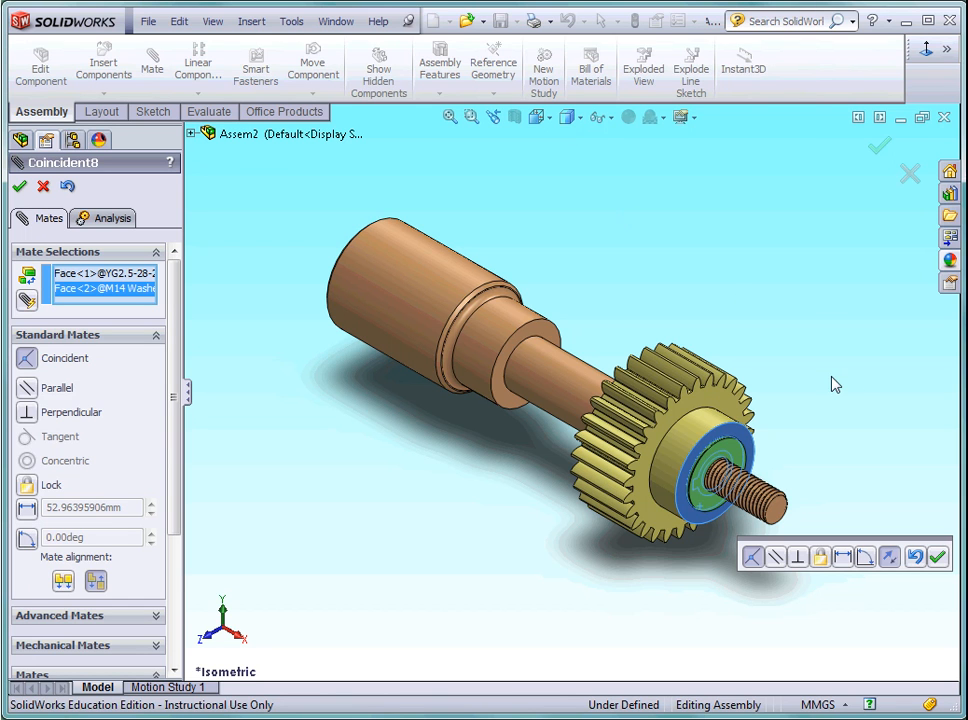
pyautogui.click(938, 559)
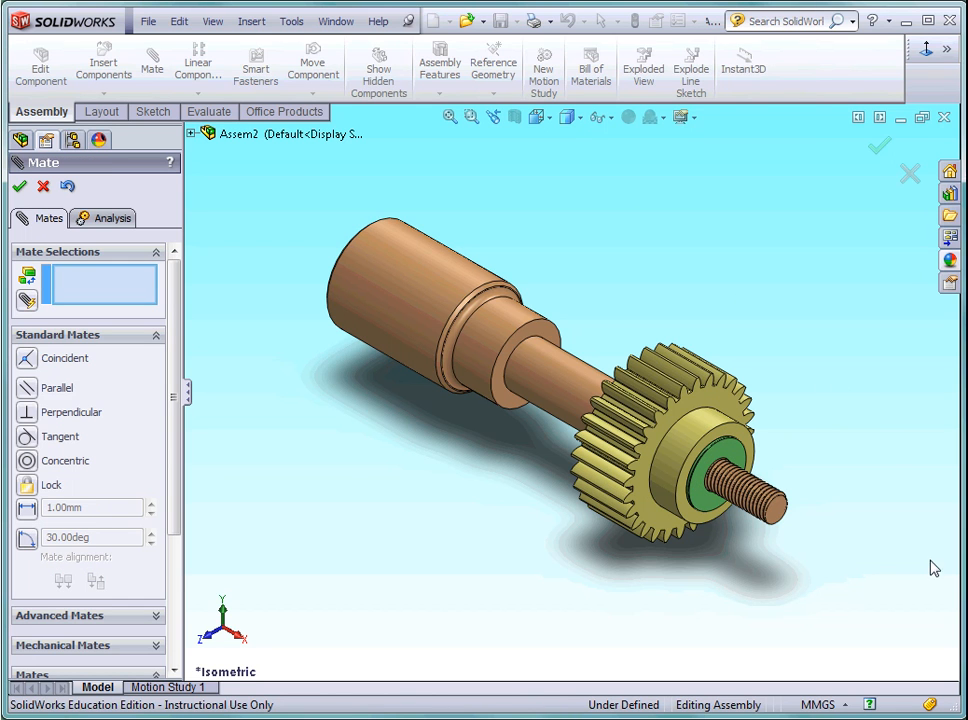
pyautogui.click(20, 188)
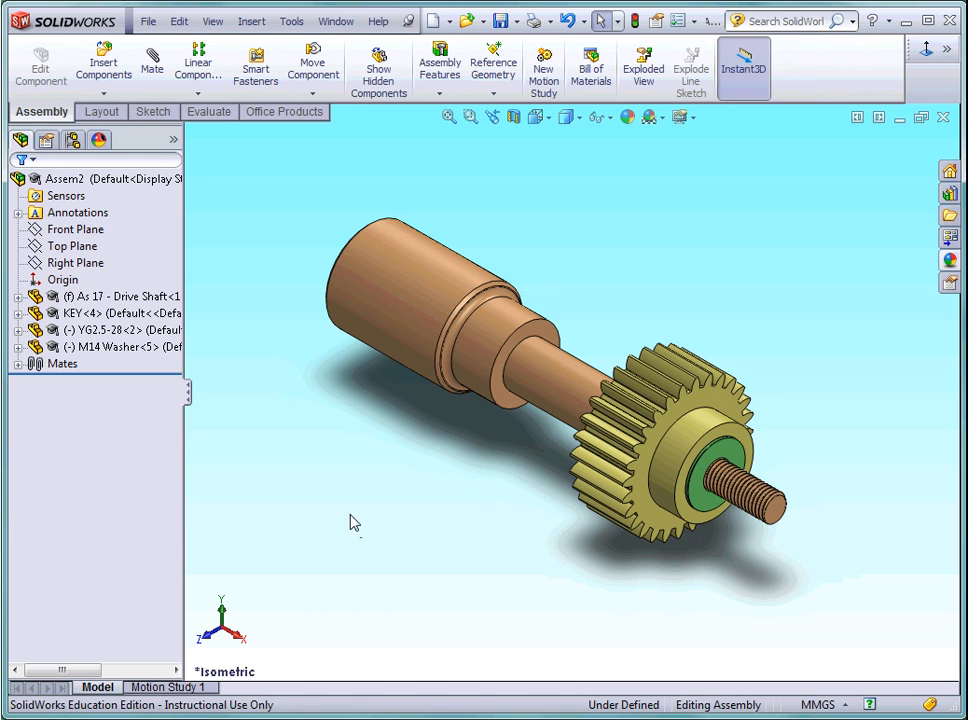
# Insert the M14 NUT into the assembly, placing it in front of the shaft beside the gear.
pyautogui.click(103, 62)
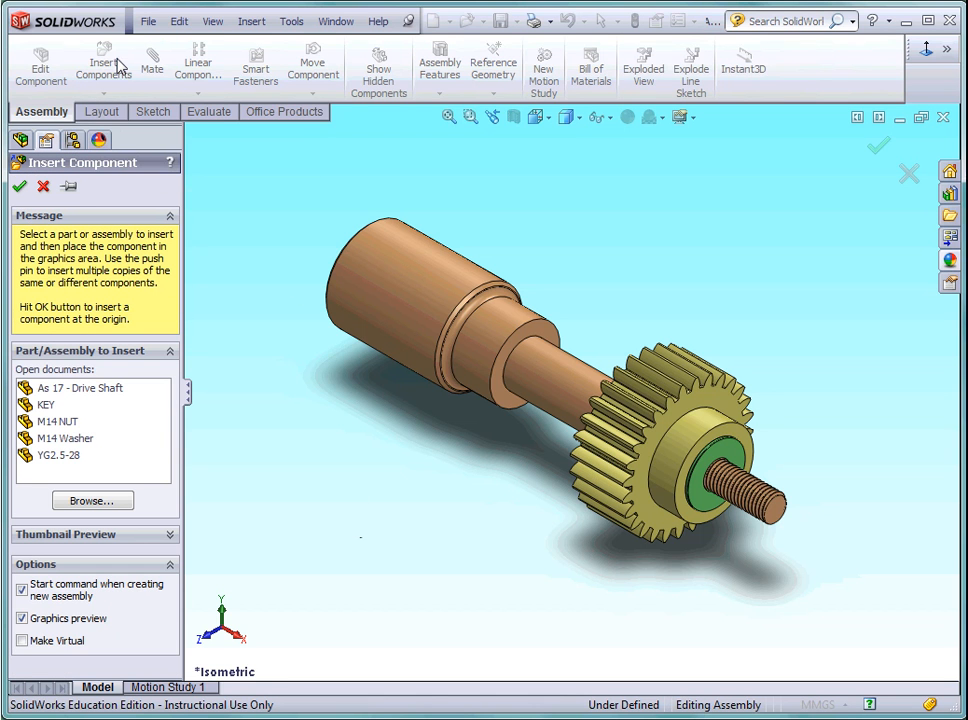
pyautogui.click(80, 421)
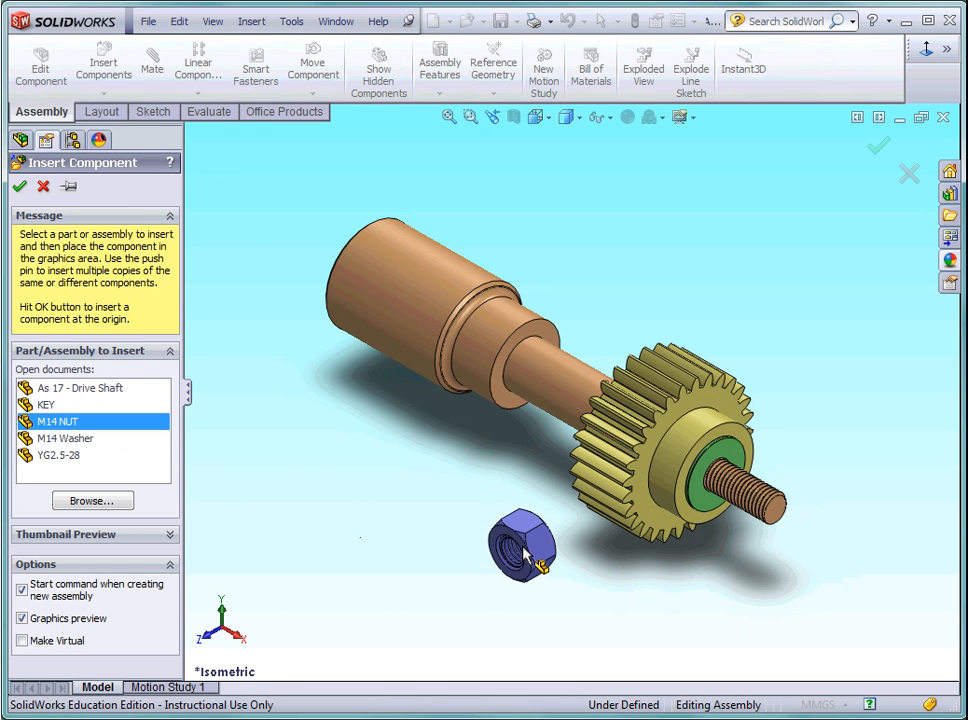
pyautogui.click(521, 545)
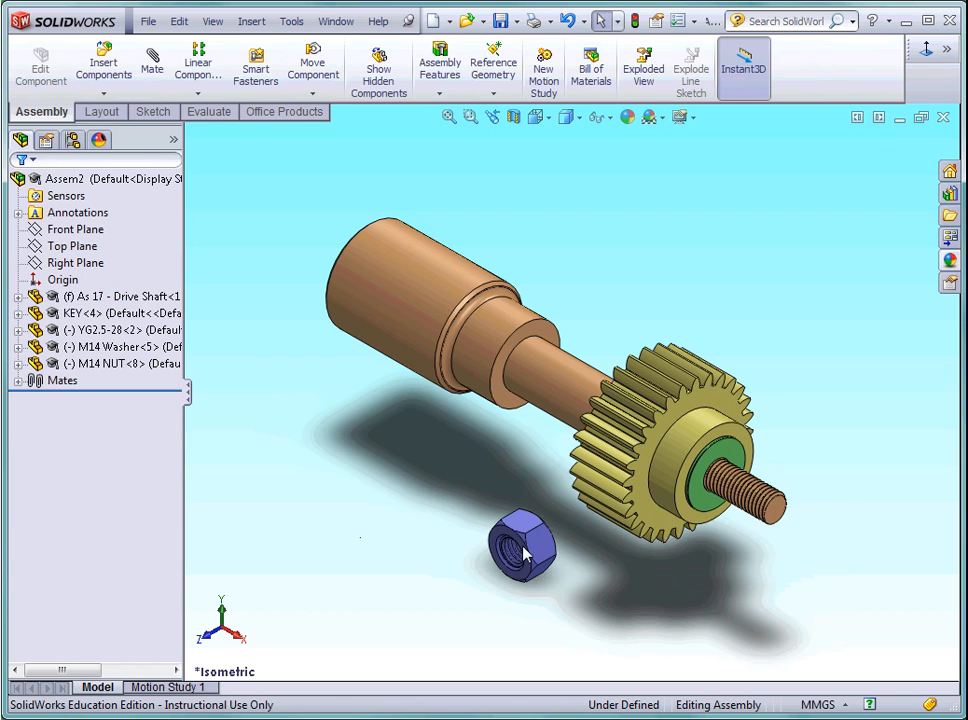
# Add a coincident mate between the washer's exposed face and the flat end face of the M14 nut.
pyautogui.click(152, 62)
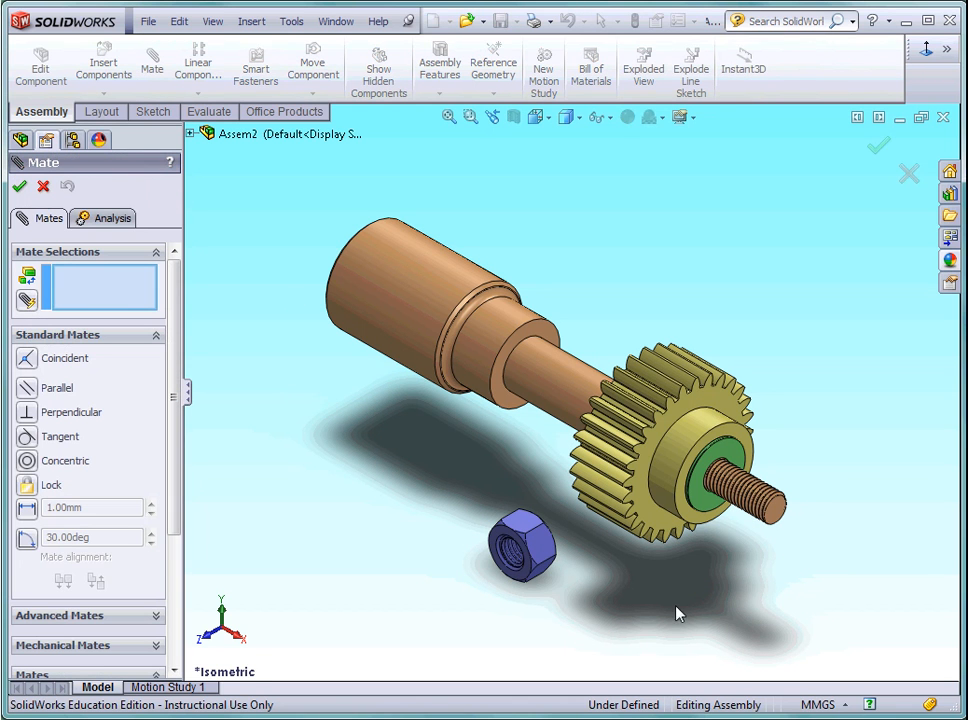
pyautogui.click(720, 515)
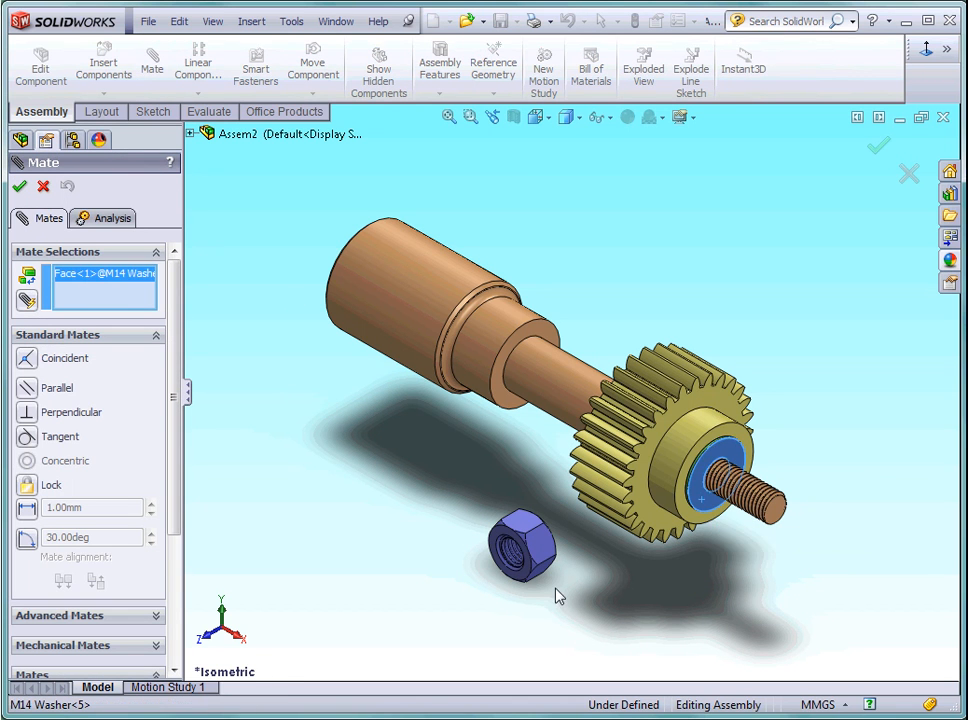
pyautogui.scroll(-3, 577, 578)
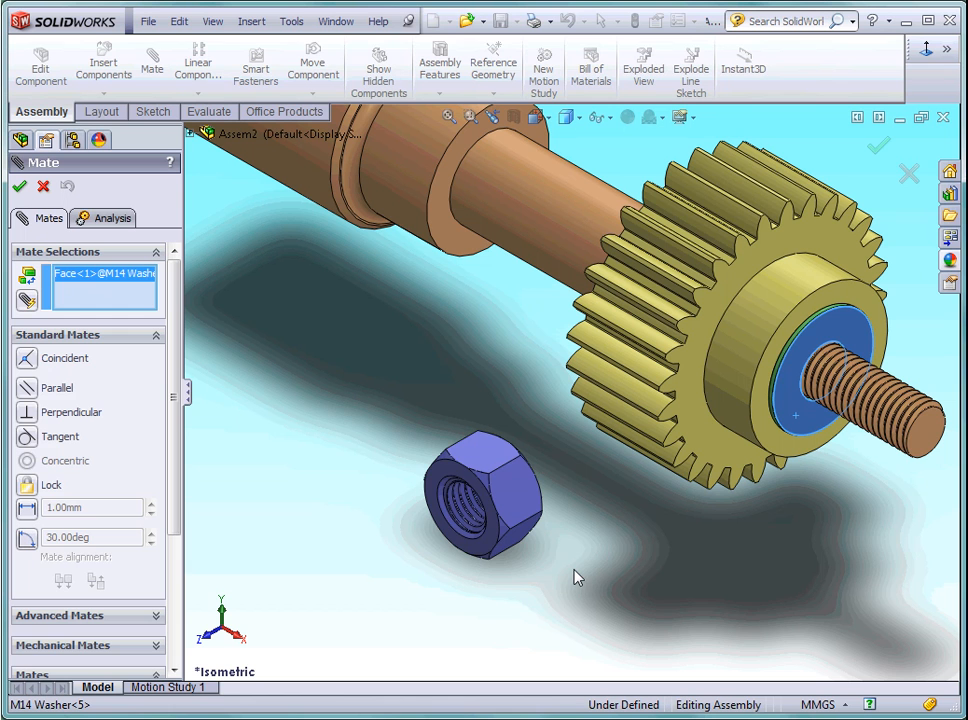
pyautogui.click(481, 552)
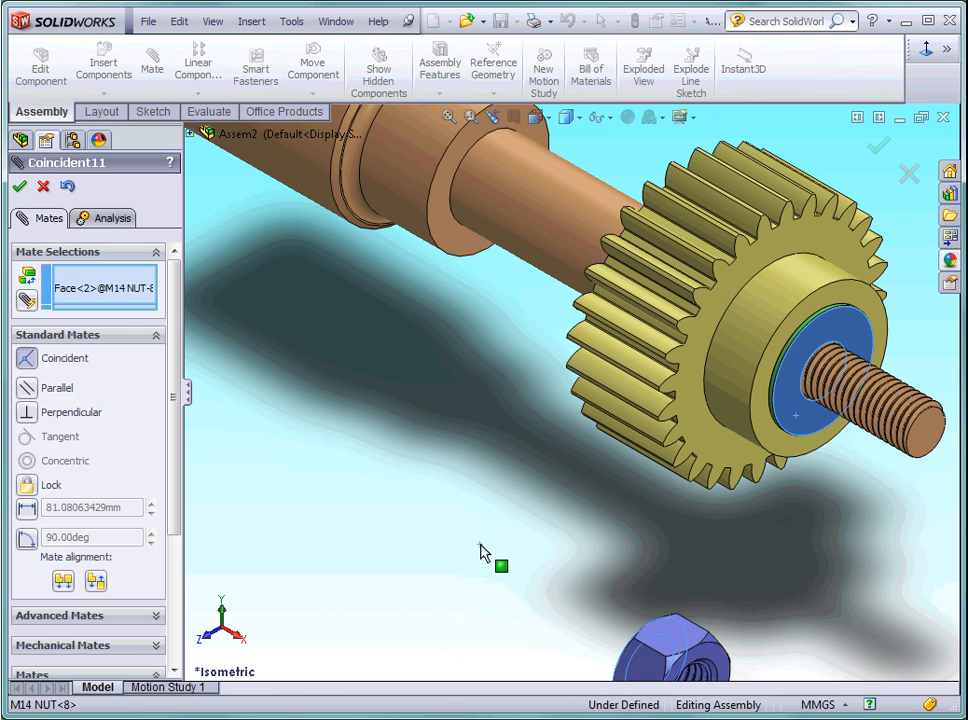
pyautogui.scroll(3, 561, 585)
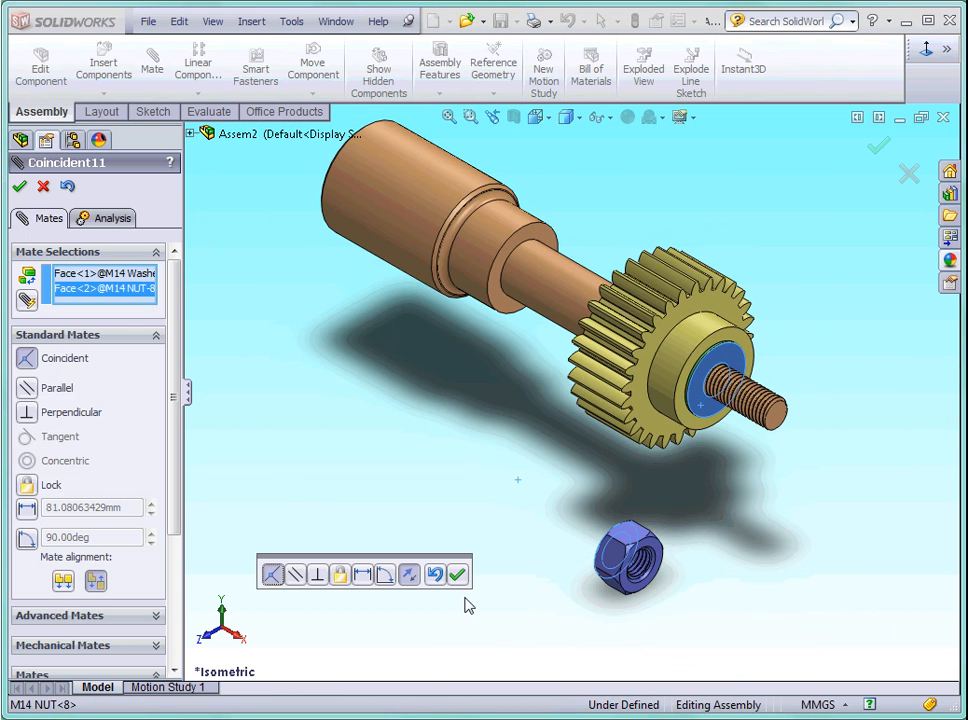
pyautogui.click(458, 575)
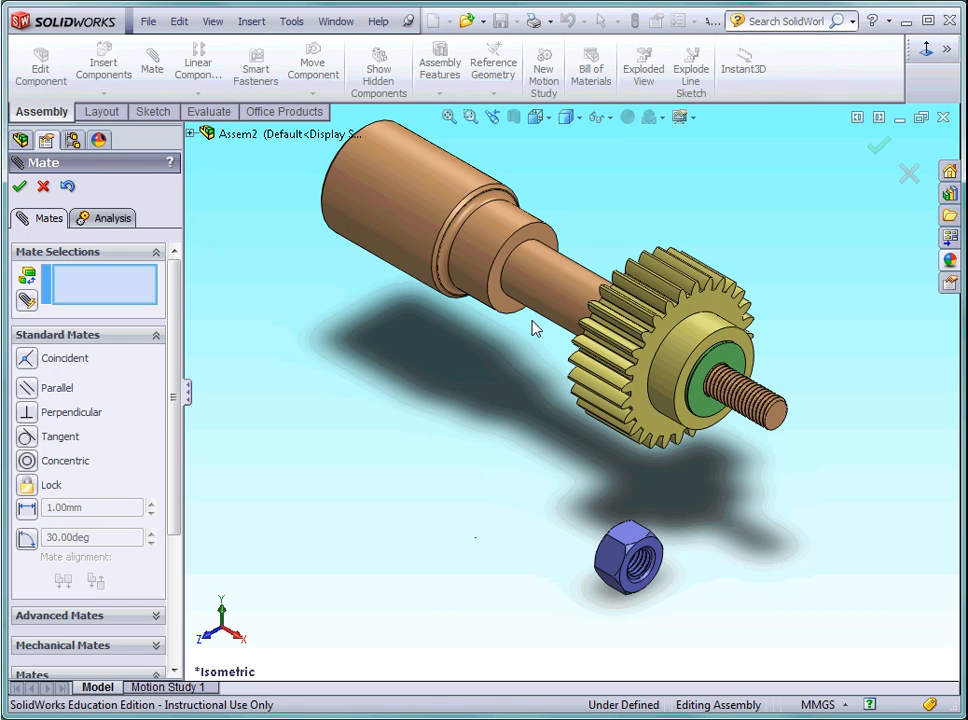
# Add a concentric mate between the cylindrical shaft face behind the gear and the nut's hole, then restore the isometric view.
pyautogui.click(557, 310)
pyautogui.scroll(-2, 670, 615)
pyautogui.scroll(-5, 668, 615)
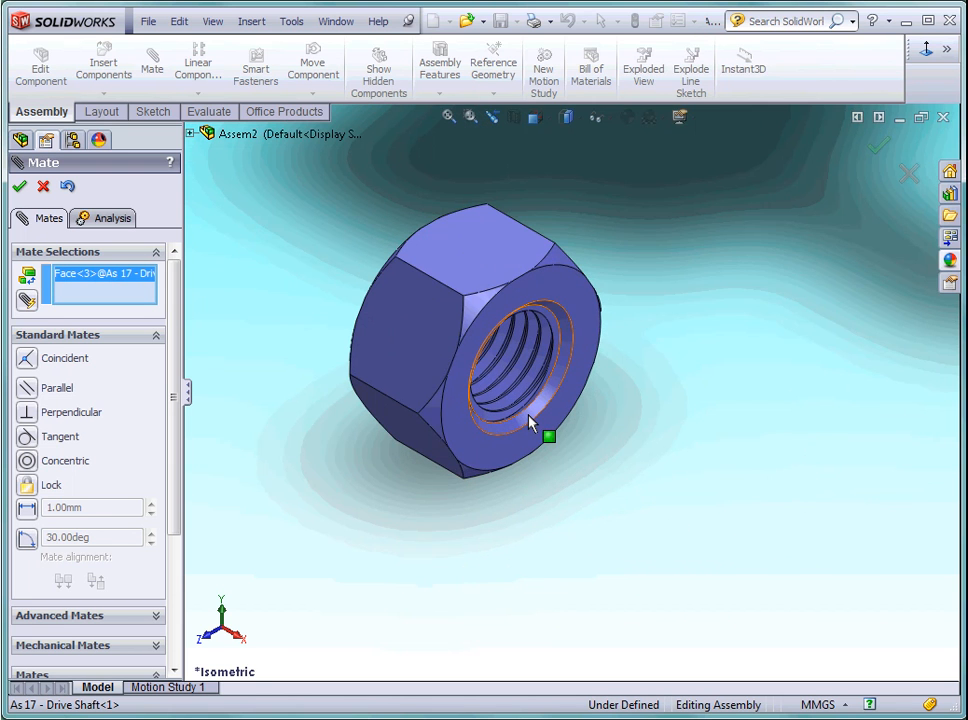
pyautogui.click(530, 420)
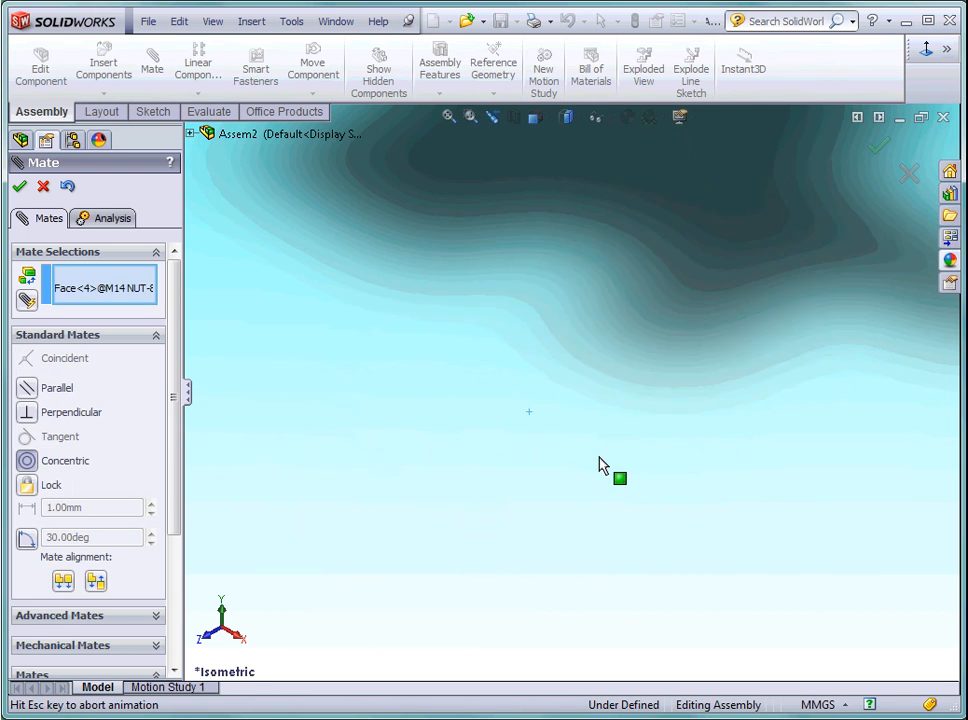
pyautogui.scroll(5, 612, 456)
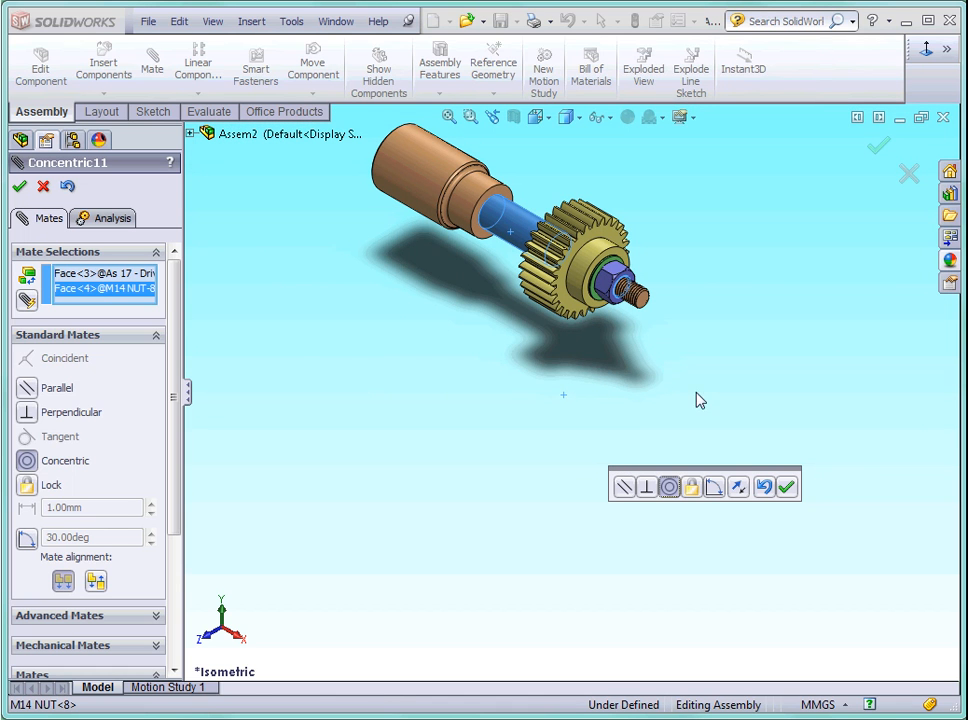
pyautogui.click(786, 486)
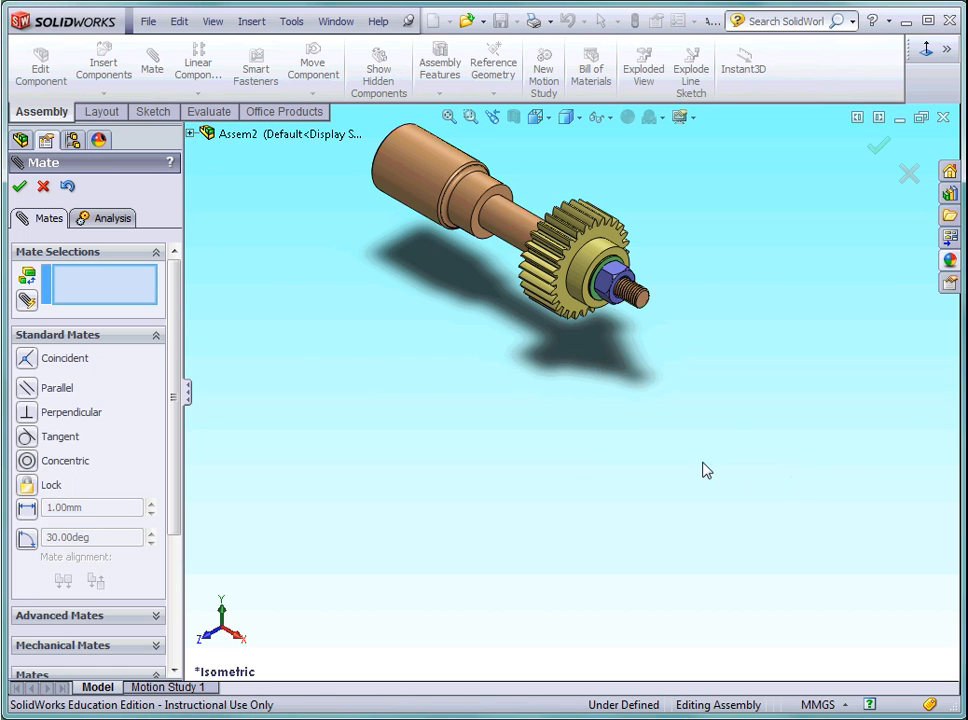
pyautogui.click(19, 189)
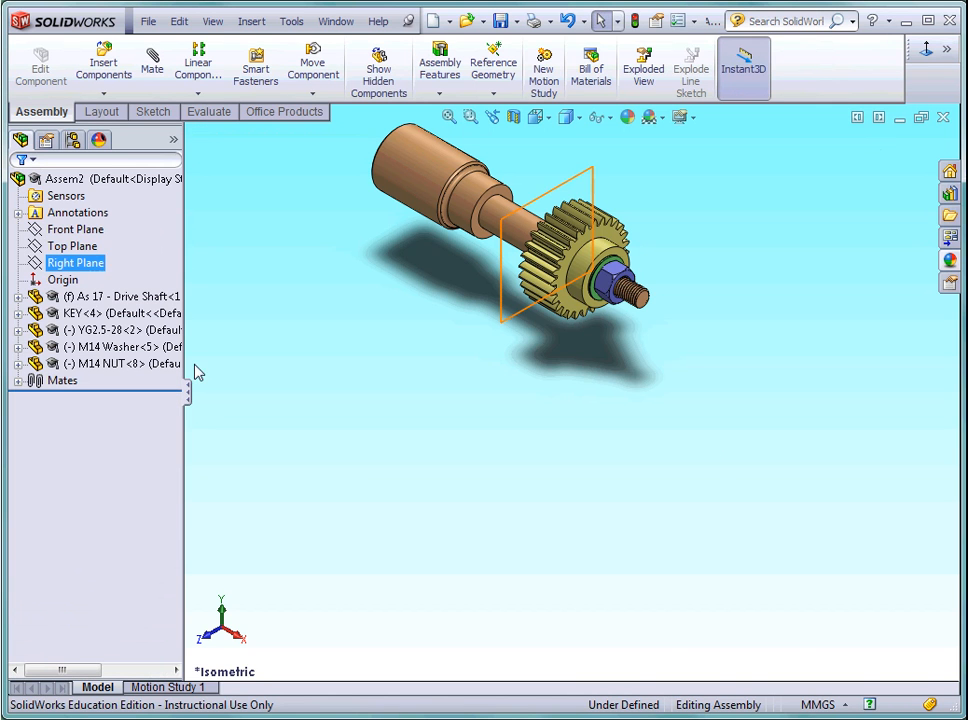
pyautogui.click(541, 118)
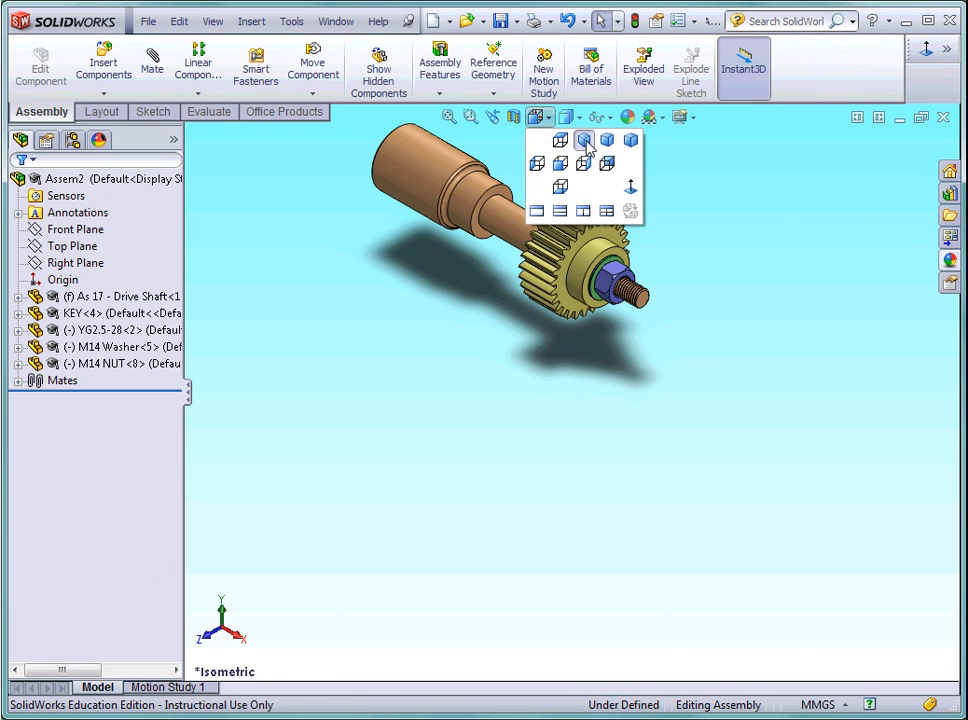
pyautogui.click(585, 141)
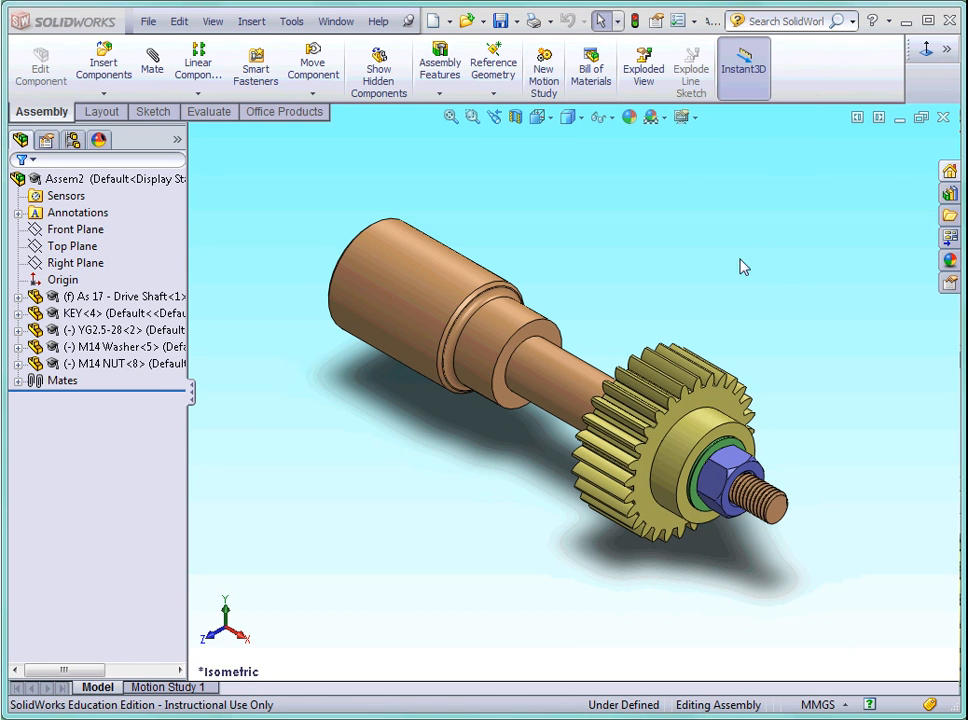
# Create an exploded view that moves the M14 nut 225 mm along the X axis, away from the threaded shaft end.
pyautogui.click(645, 80)
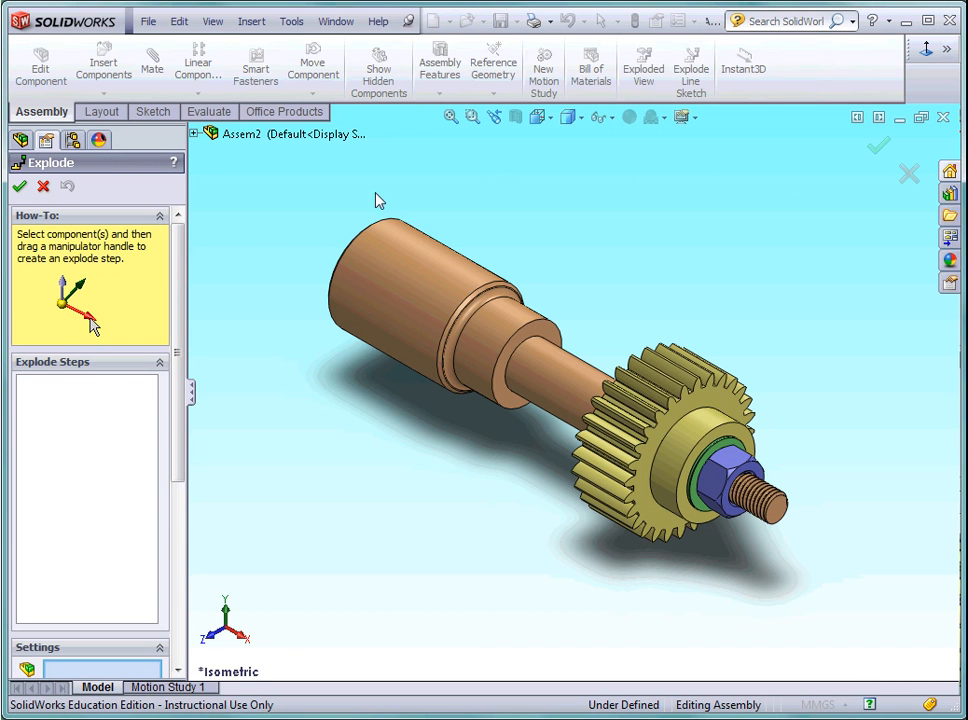
pyautogui.scroll(-5, 140, 376)
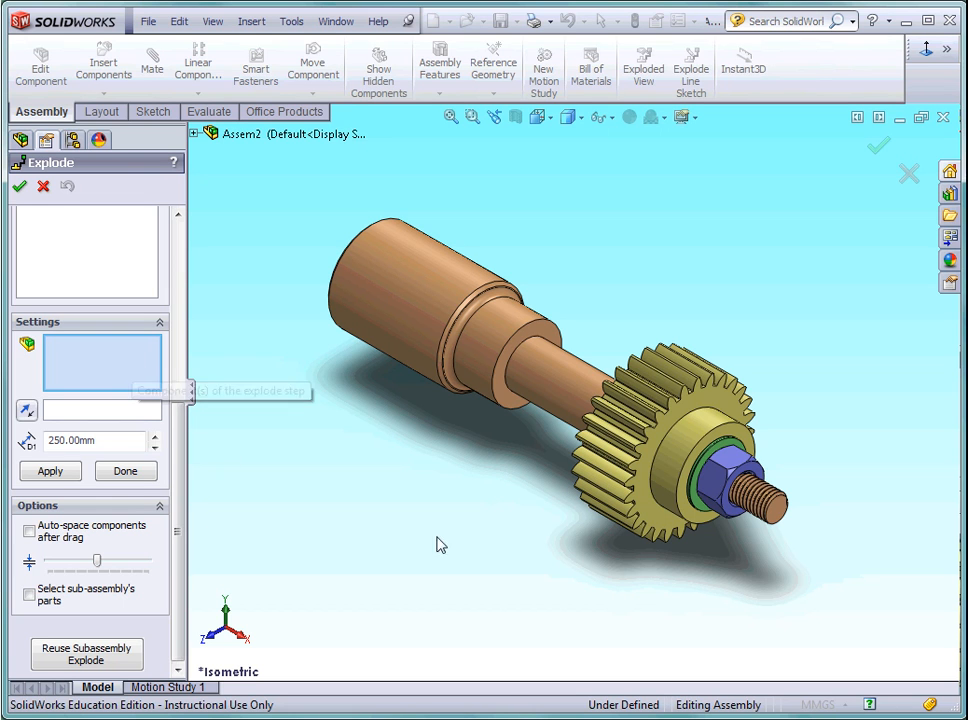
pyautogui.click(712, 495)
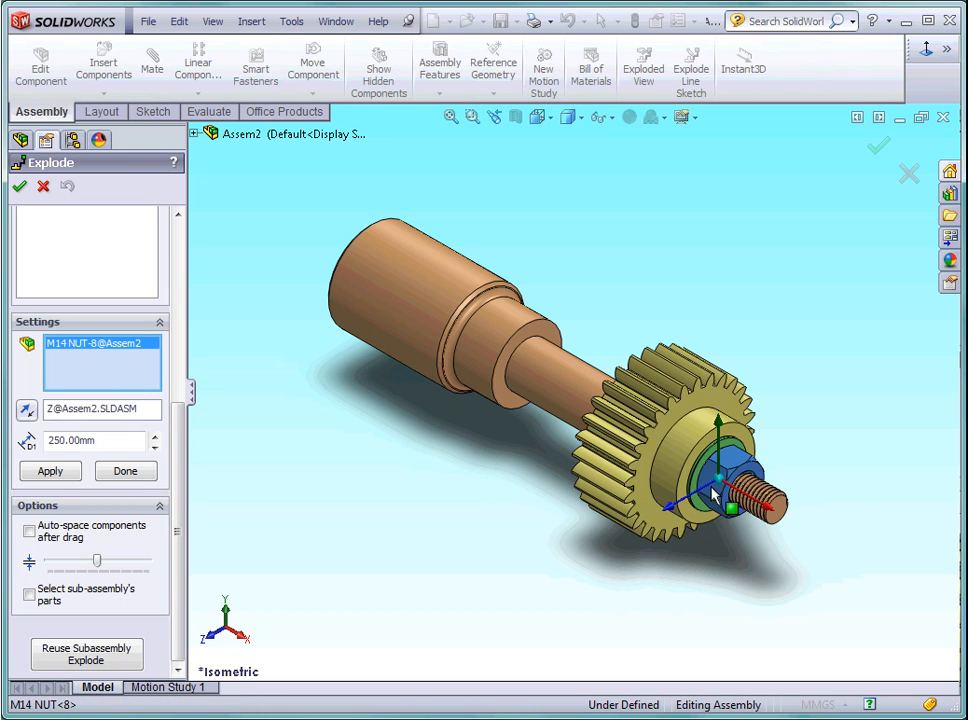
pyautogui.click(150, 411)
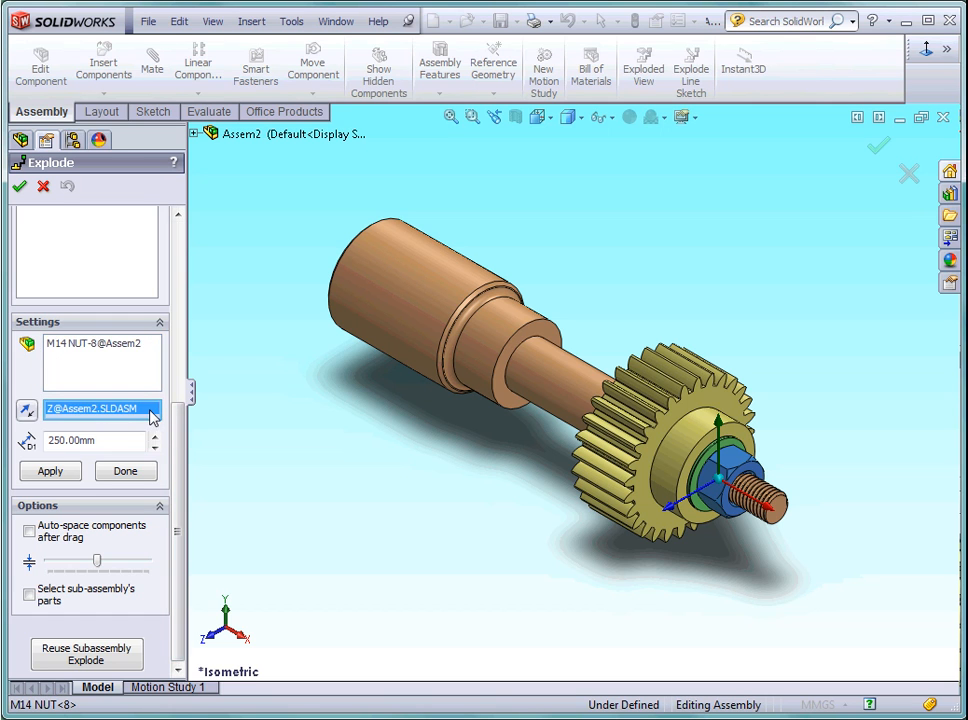
pyautogui.scroll(4, 512, 529)
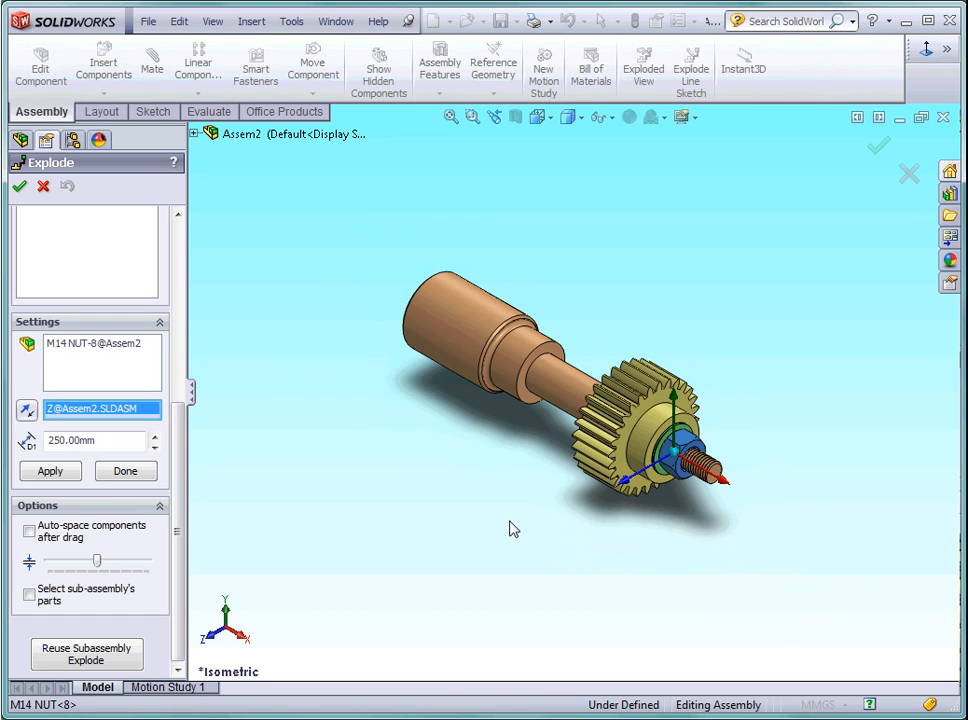
pyautogui.click(705, 478)
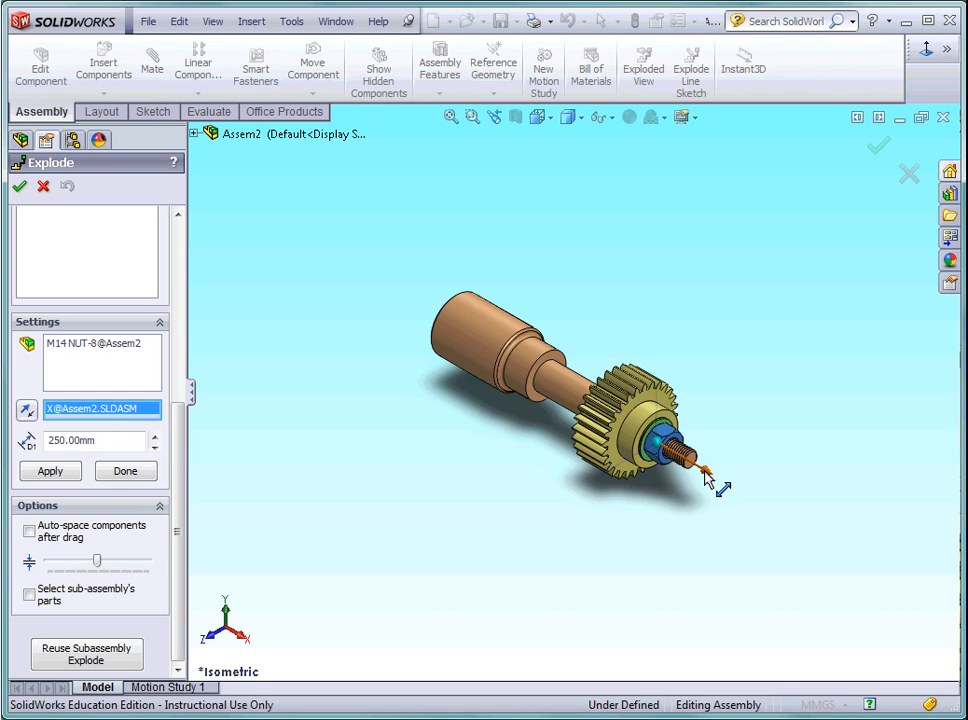
pyautogui.scroll(2, 687, 513)
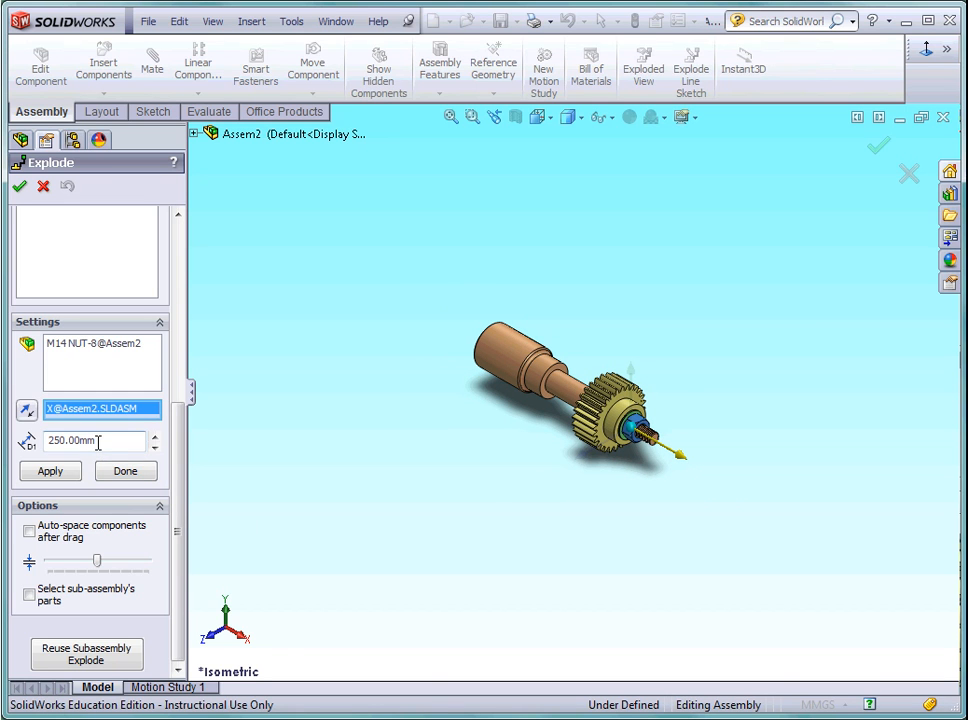
pyautogui.moveTo(97, 440); pyautogui.dragTo(46, 441)
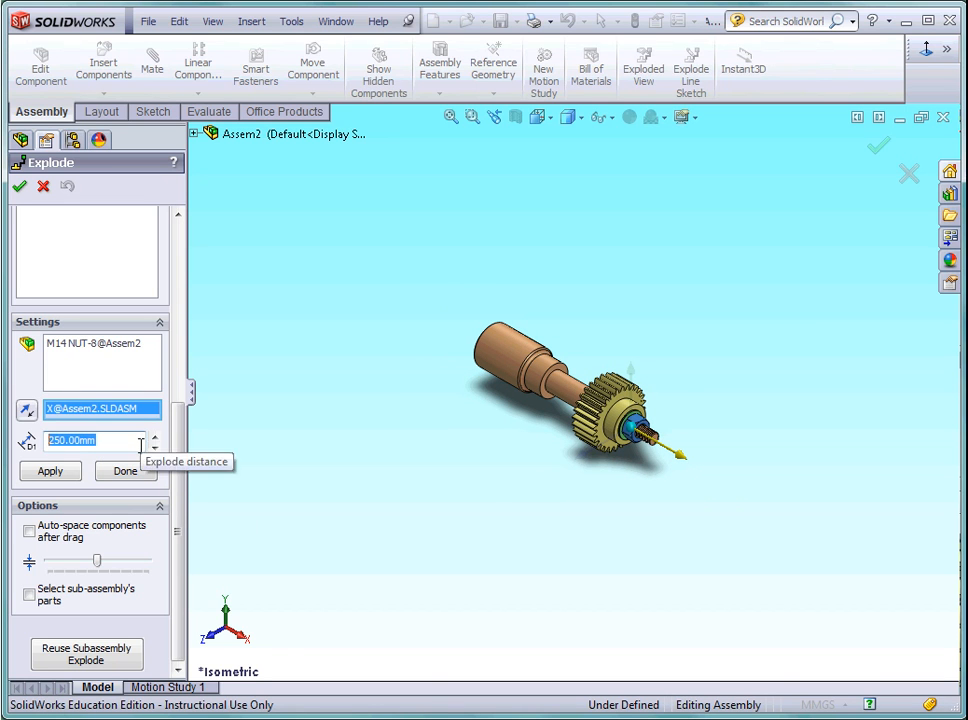
pyautogui.write('22')
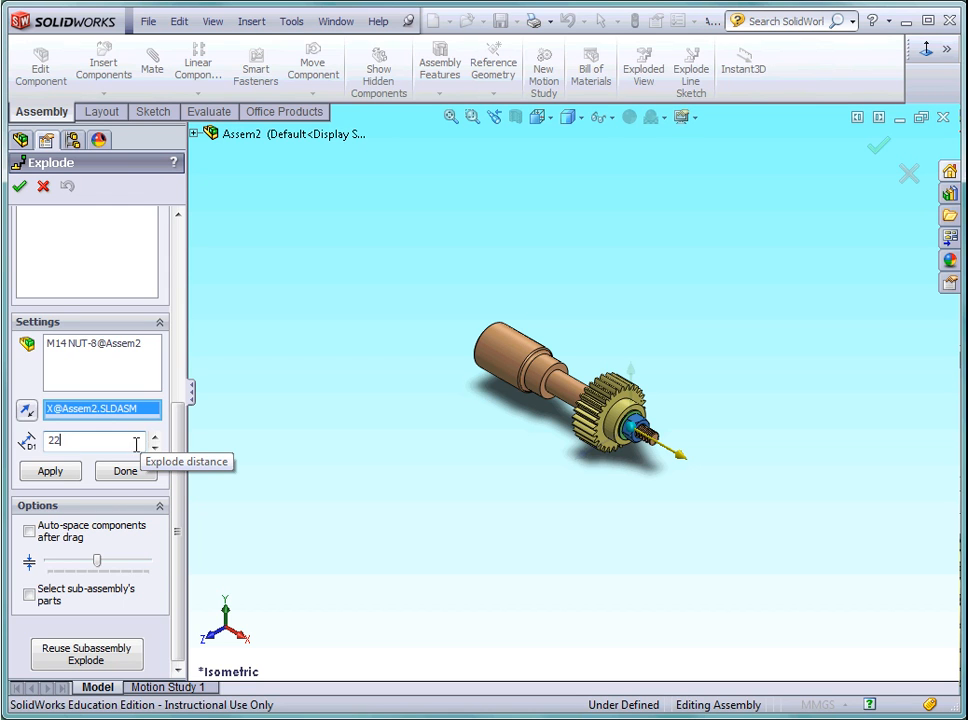
pyautogui.write('5')
pyautogui.click(71, 473)
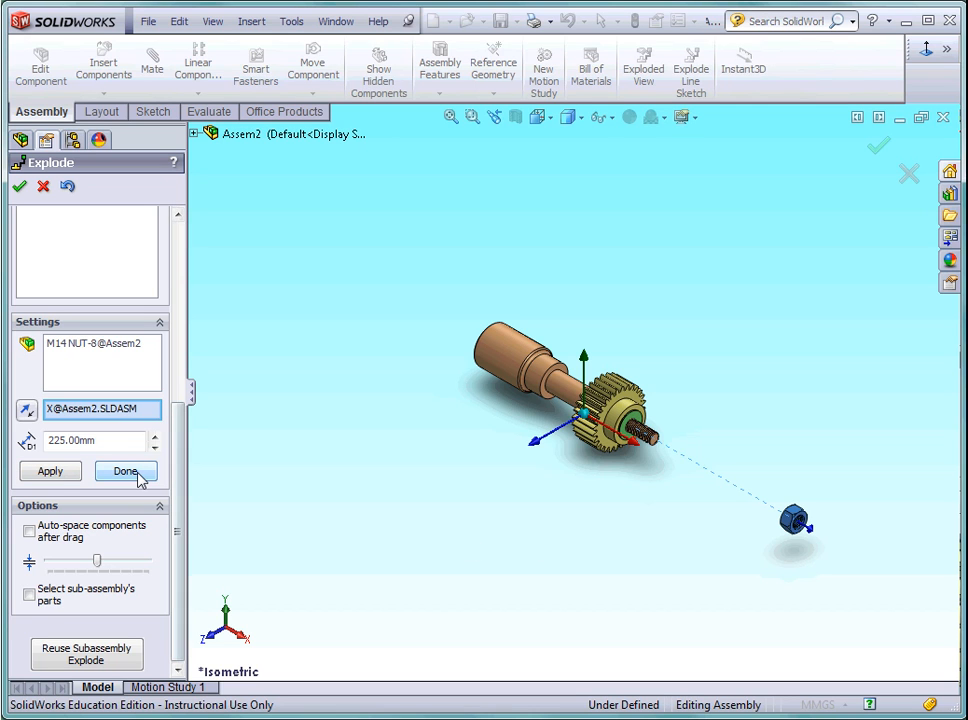
# Set the nut's explode distance to 250 mm and complete its explode step.
pyautogui.moveTo(98, 441); pyautogui.dragTo(47, 441)
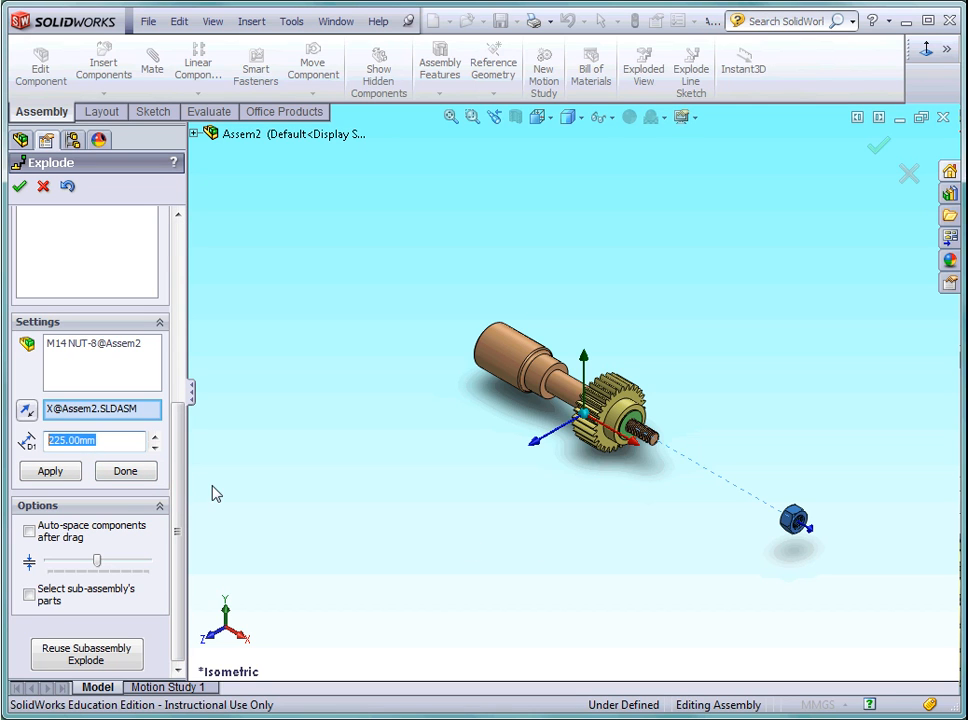
pyautogui.write('250')
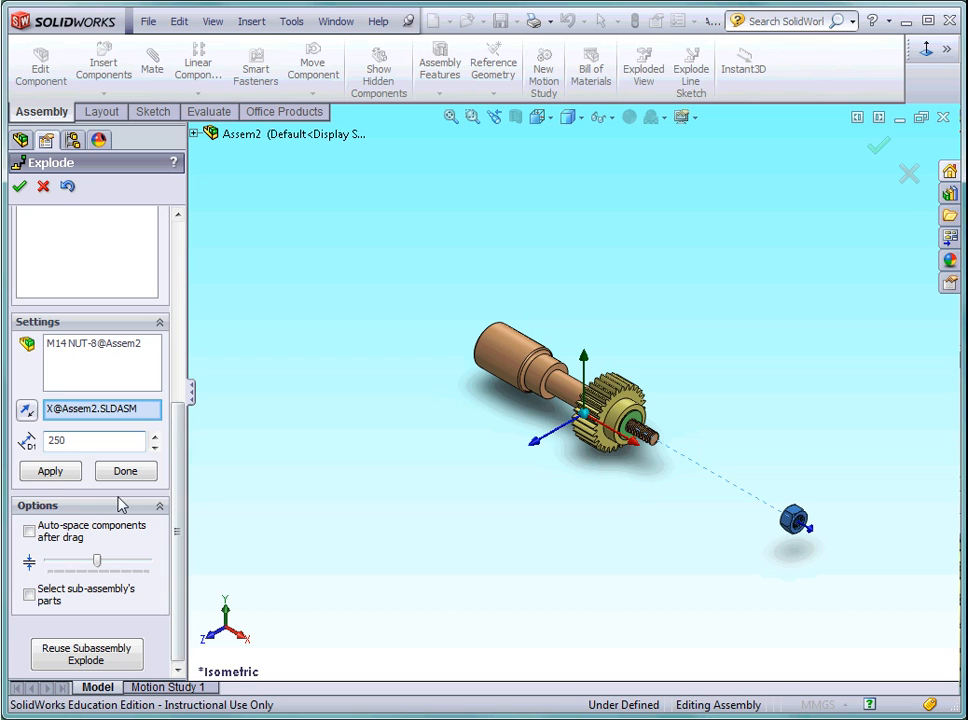
pyautogui.click(62, 474)
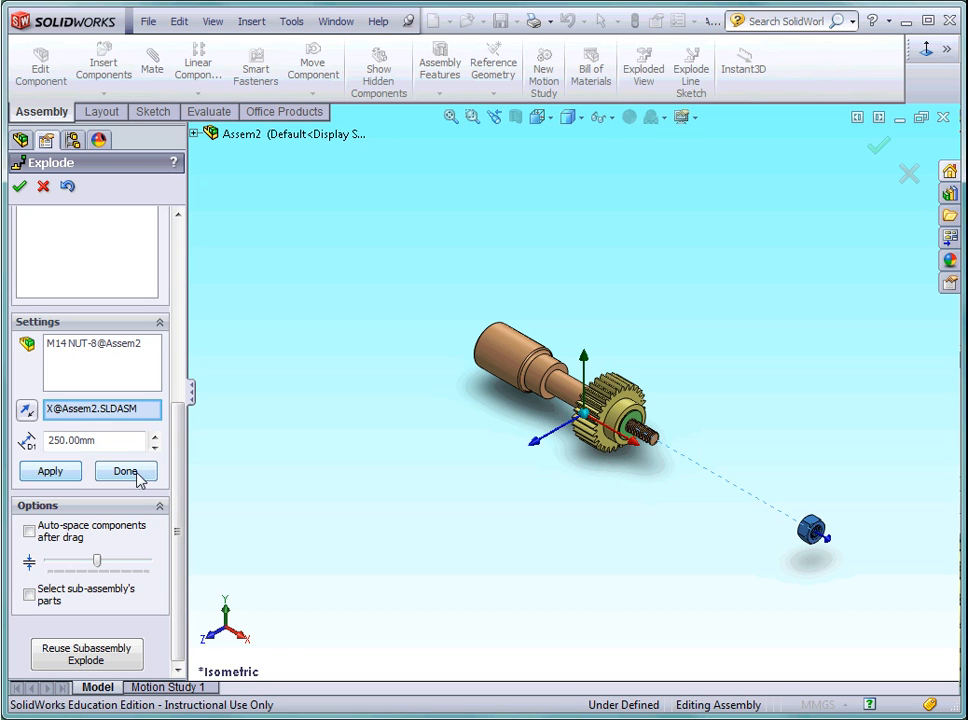
pyautogui.click(137, 477)
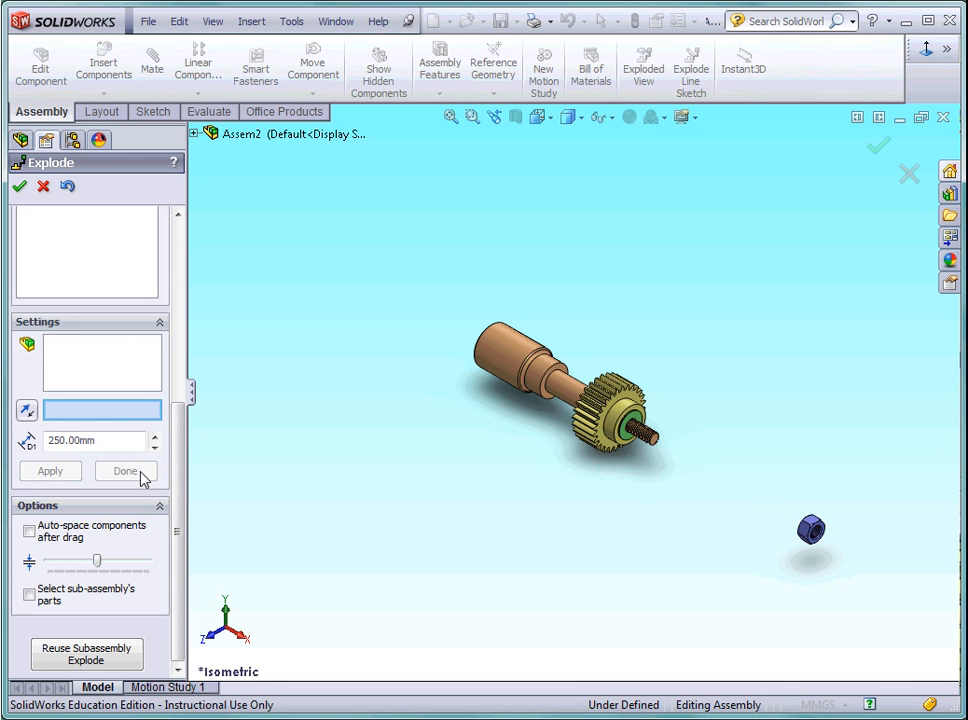
# Examine the options available for the nut's existing explode step.
pyautogui.moveTo(176, 470); pyautogui.dragTo(181, 287)
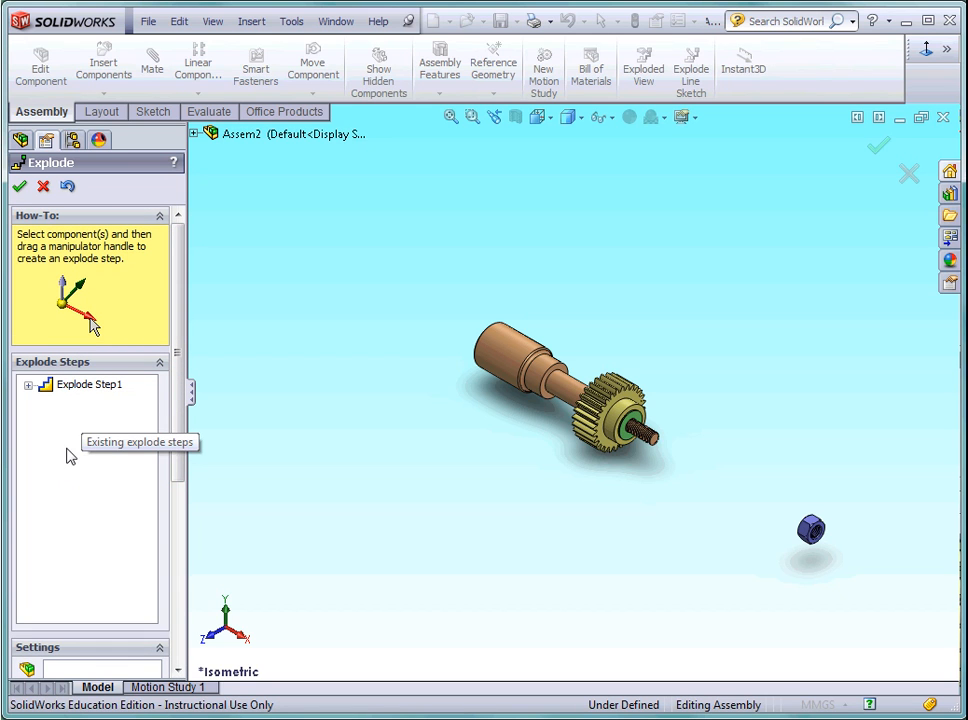
pyautogui.rightClick(92, 391)
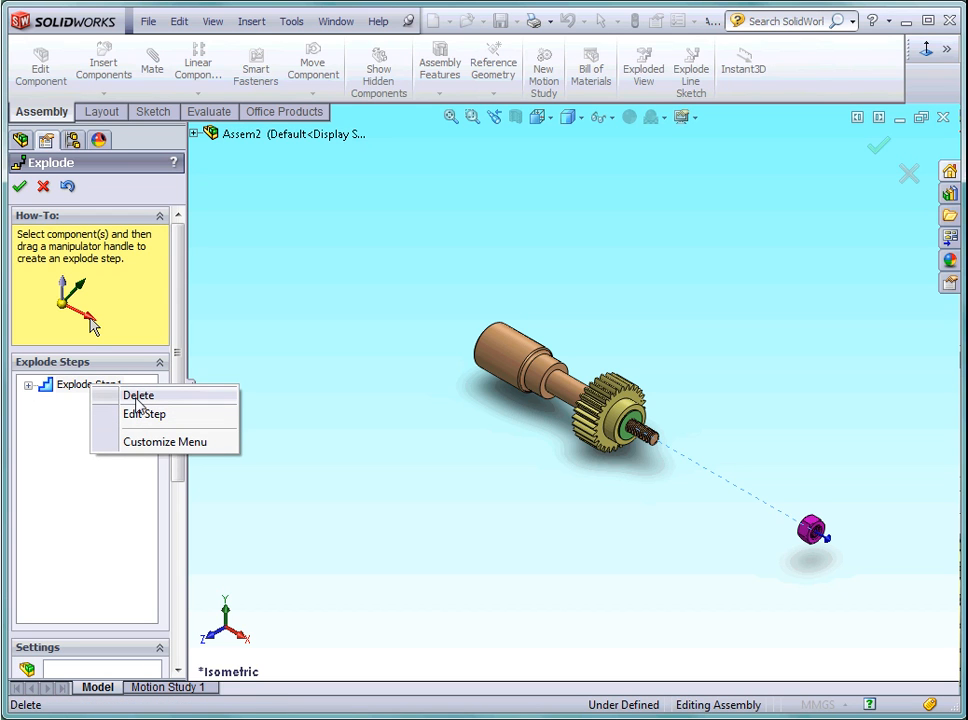
pyautogui.click(99, 495)
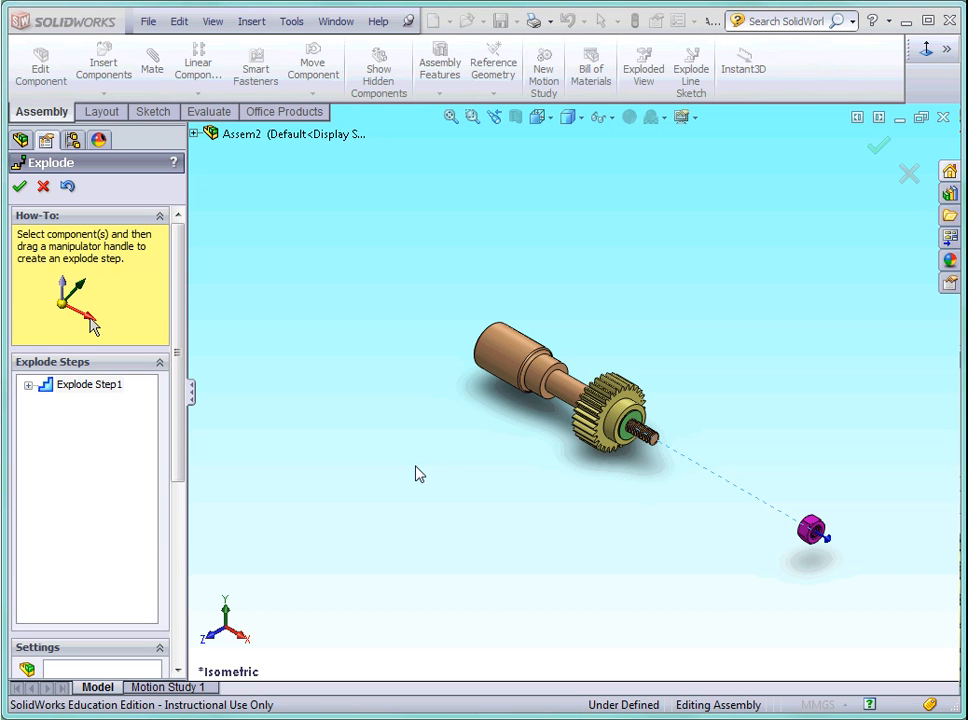
# Add an explode step that moves the M14 washer 200 mm along the X axis, off the threaded shaft end.
pyautogui.moveTo(182, 459); pyautogui.dragTo(193, 566)
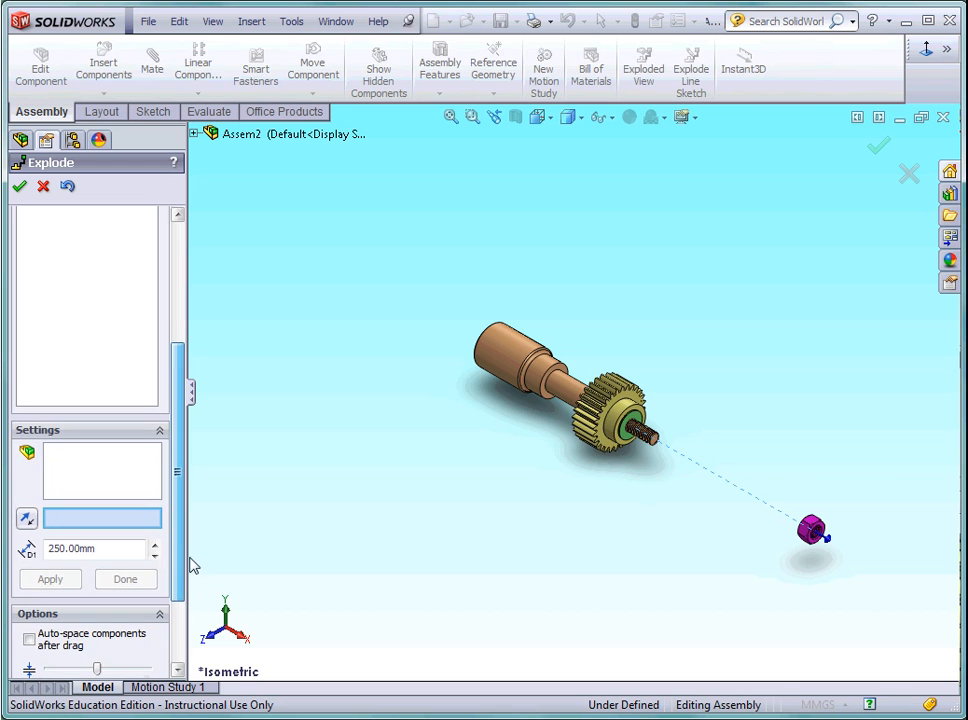
pyautogui.click(110, 473)
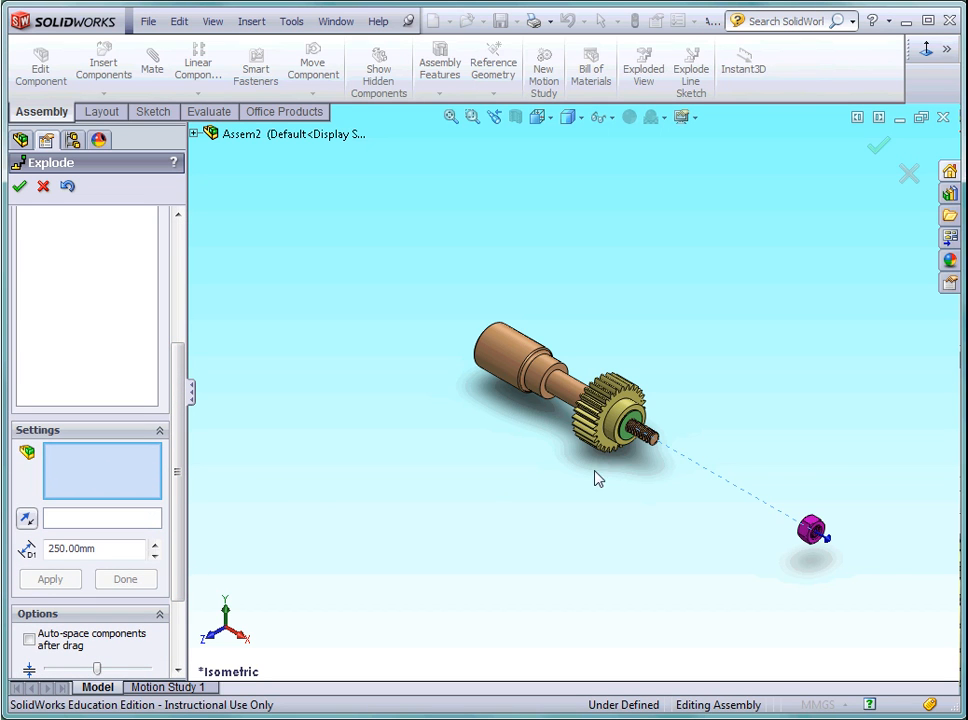
pyautogui.scroll(-5, 641, 465)
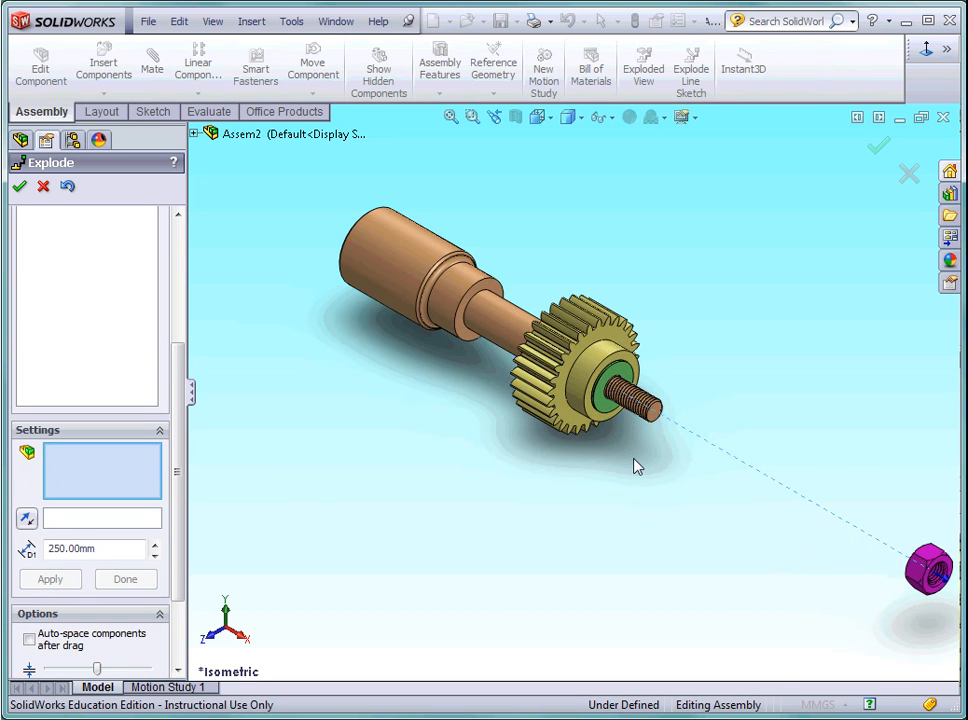
pyautogui.click(596, 394)
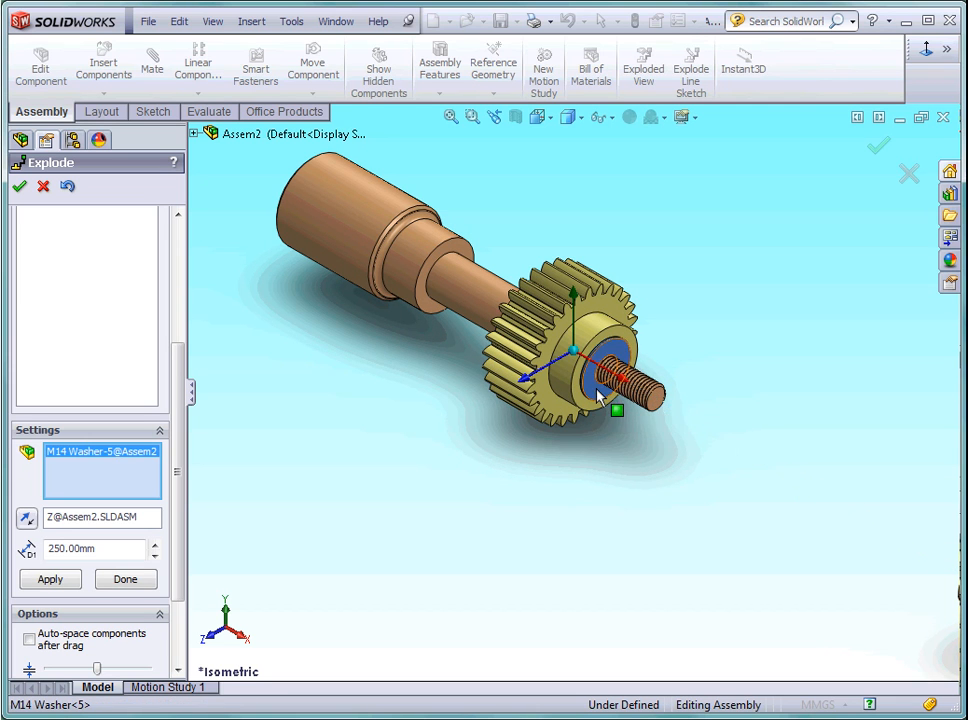
pyautogui.scroll(2, 617, 434)
pyautogui.scroll(3, 617, 434)
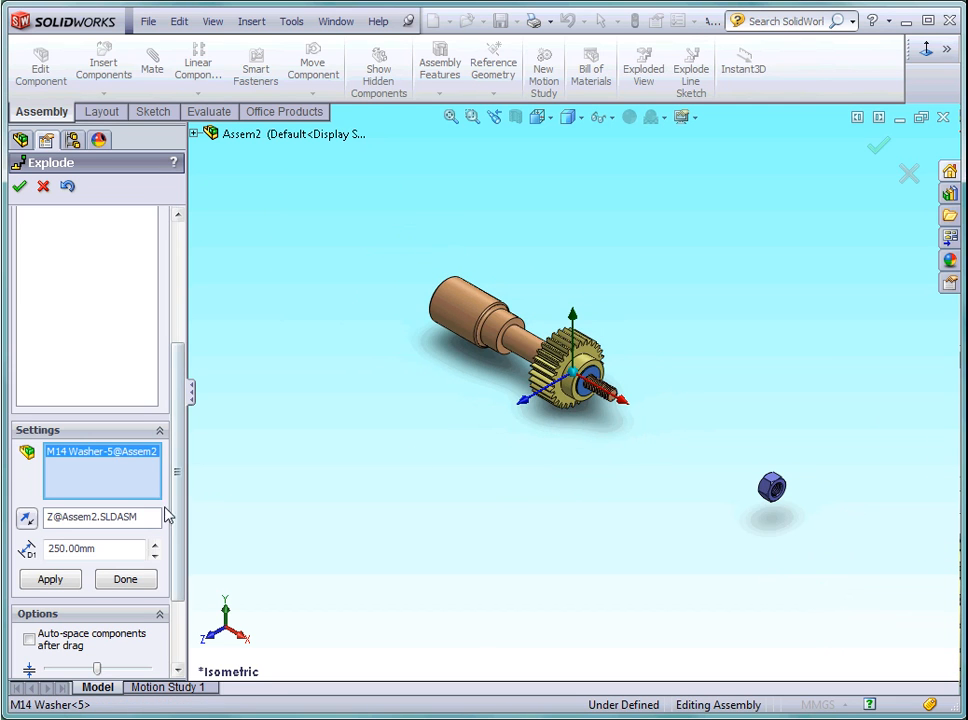
pyautogui.click(153, 517)
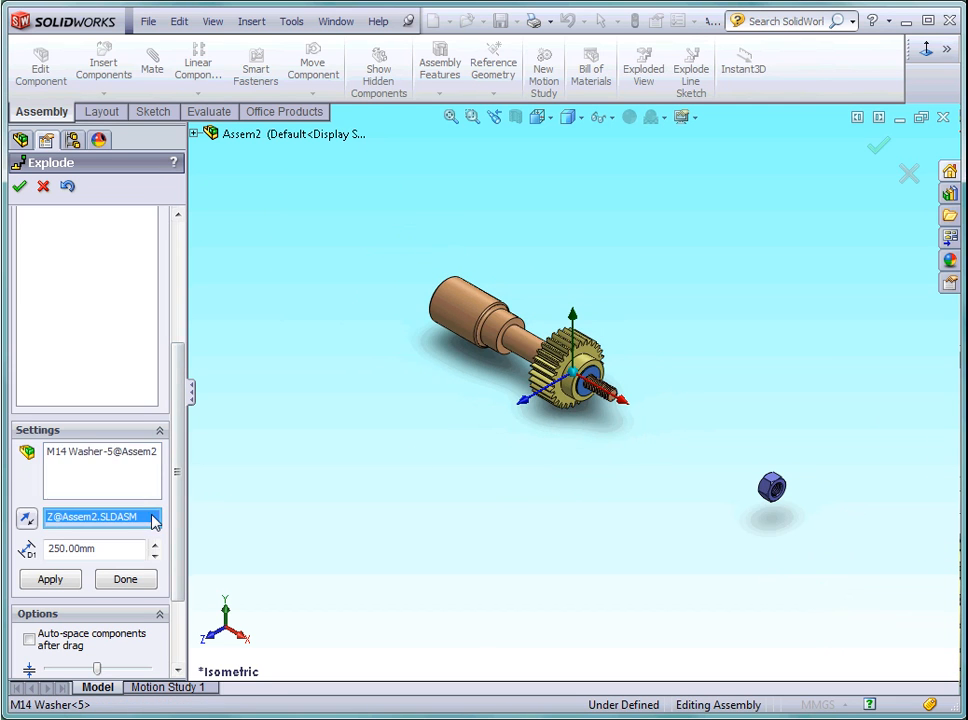
pyautogui.click(622, 404)
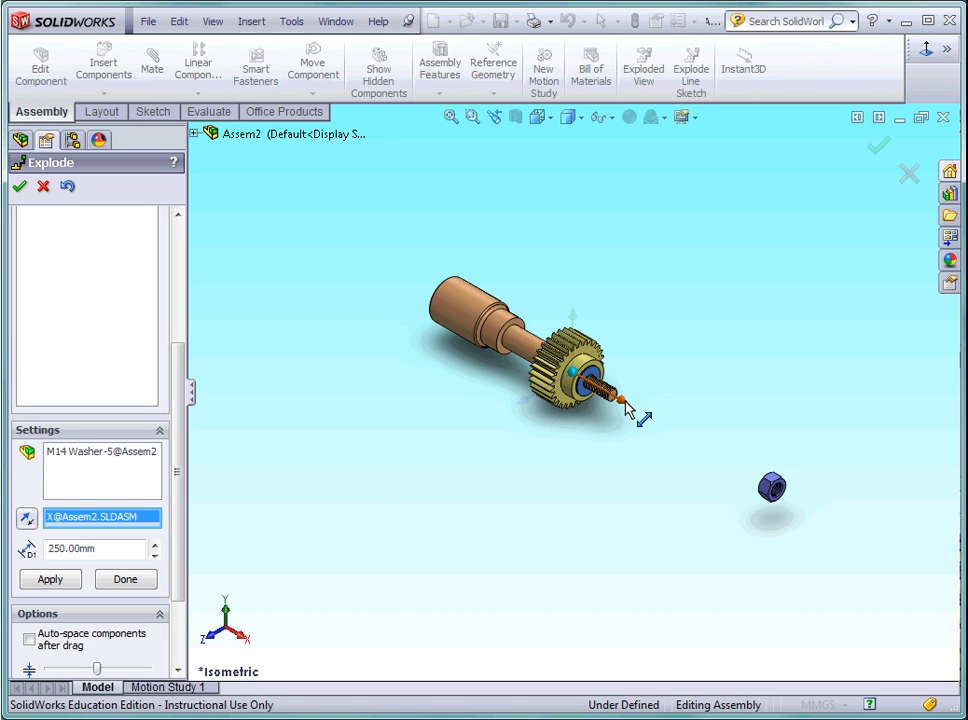
pyautogui.doubleClick(108, 549)
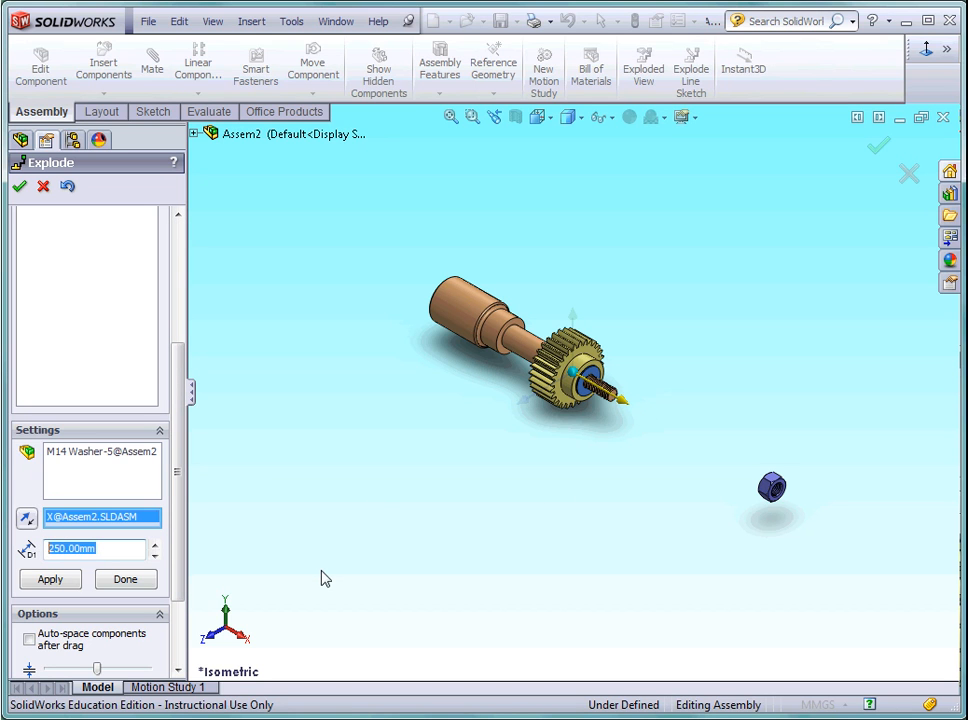
pyautogui.write('200')
pyautogui.click(60, 582)
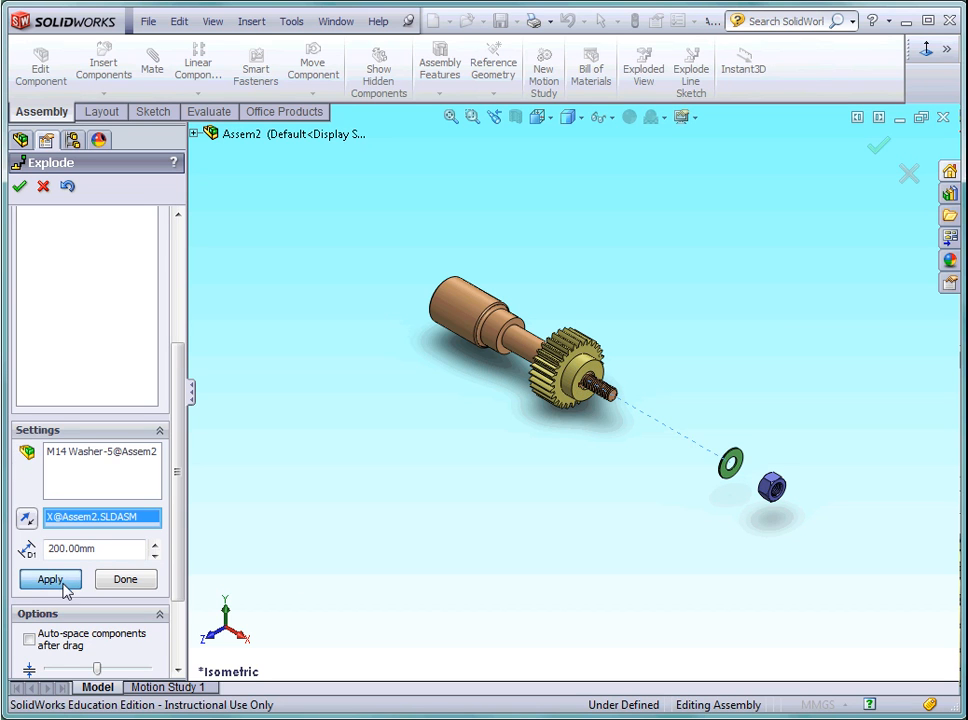
pyautogui.click(133, 582)
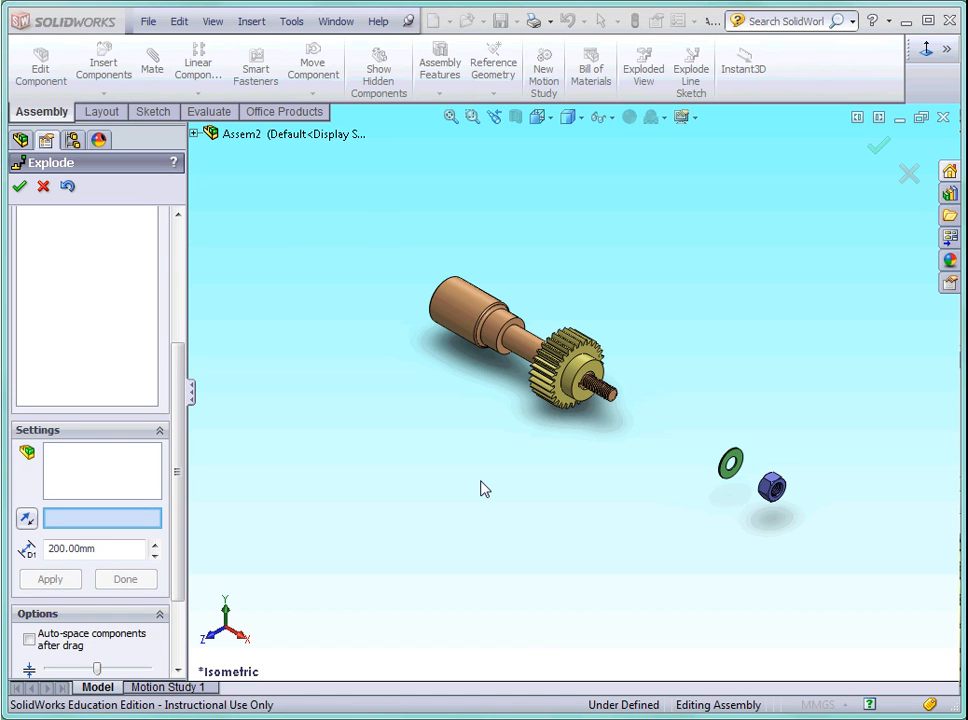
# Add an explode step that moves the YG2.5-28 gear 150 mm along the X axis, off the shaft.
pyautogui.click(130, 471)
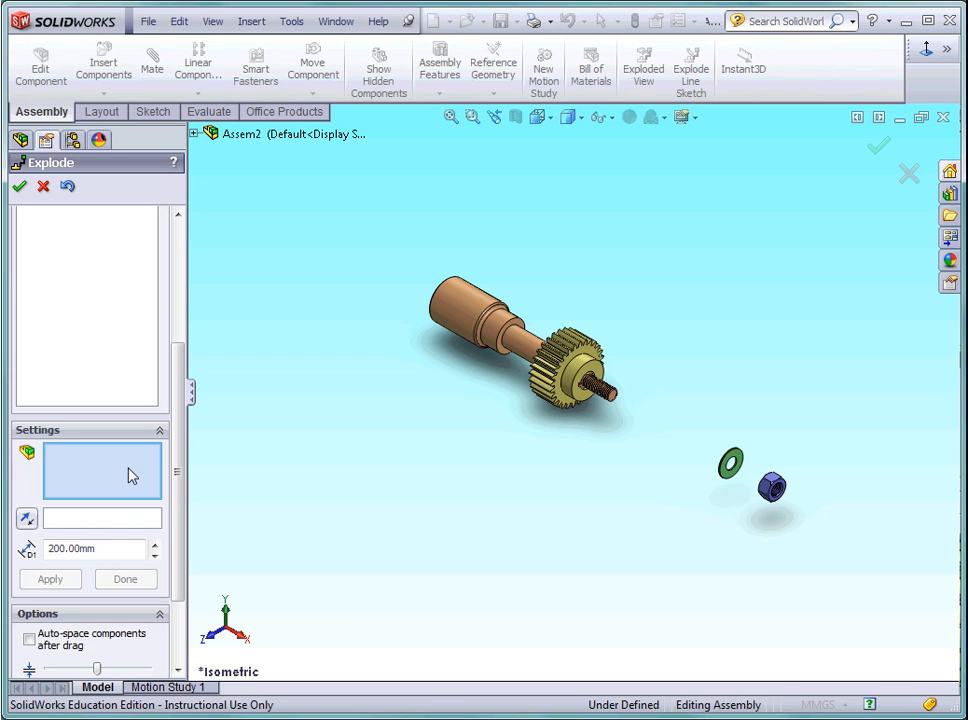
pyautogui.click(566, 404)
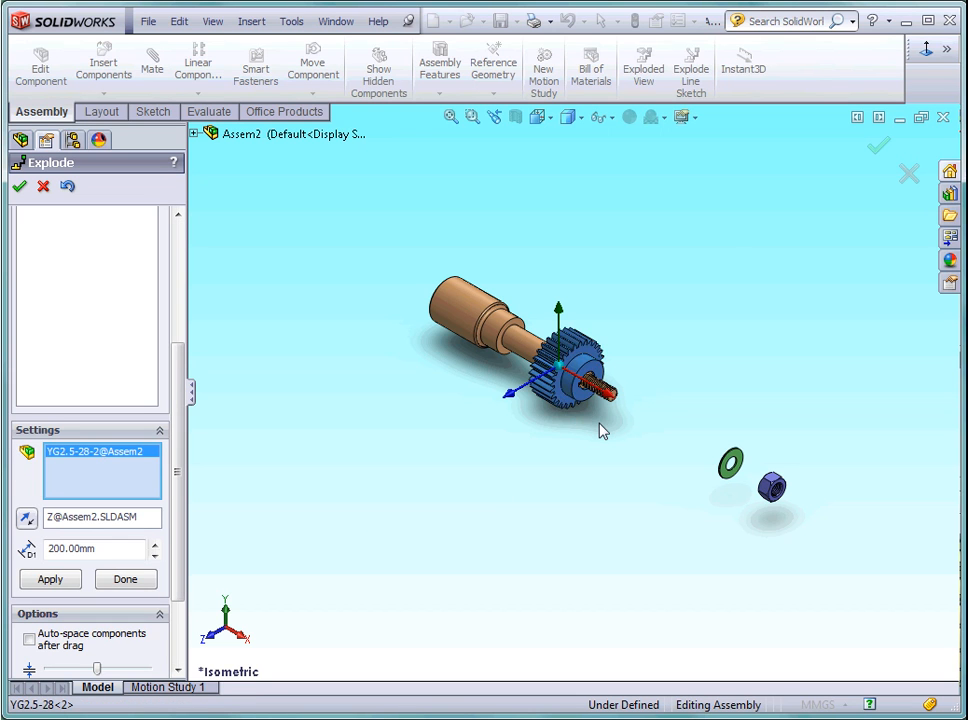
pyautogui.scroll(2, 599, 422)
pyautogui.click(141, 528)
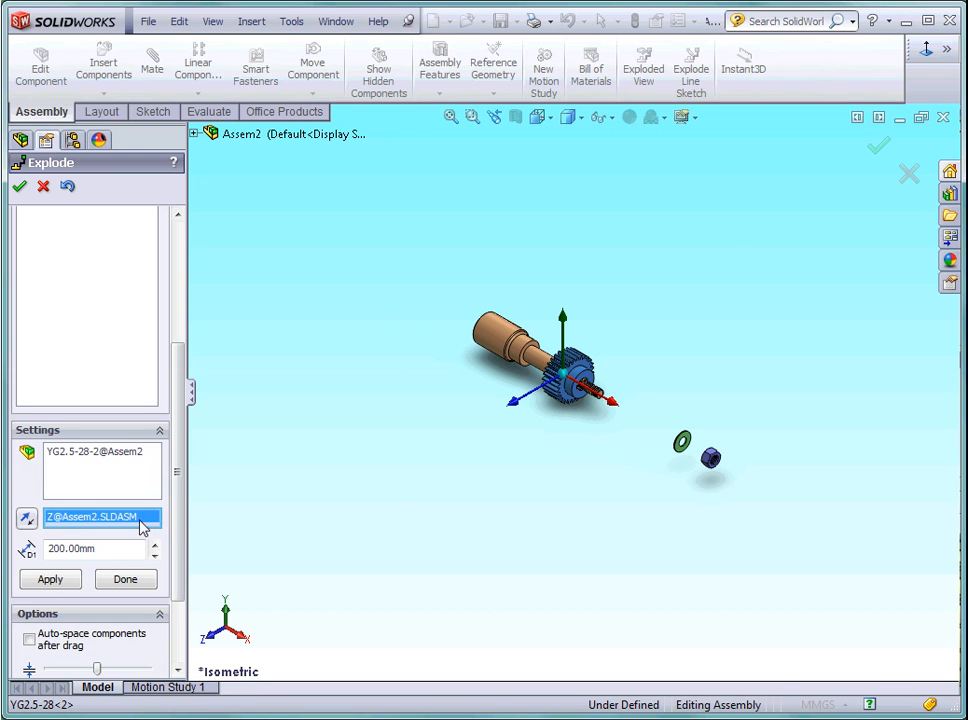
pyautogui.click(613, 405)
pyautogui.moveTo(103, 548); pyautogui.dragTo(32, 550)
pyautogui.write('150')
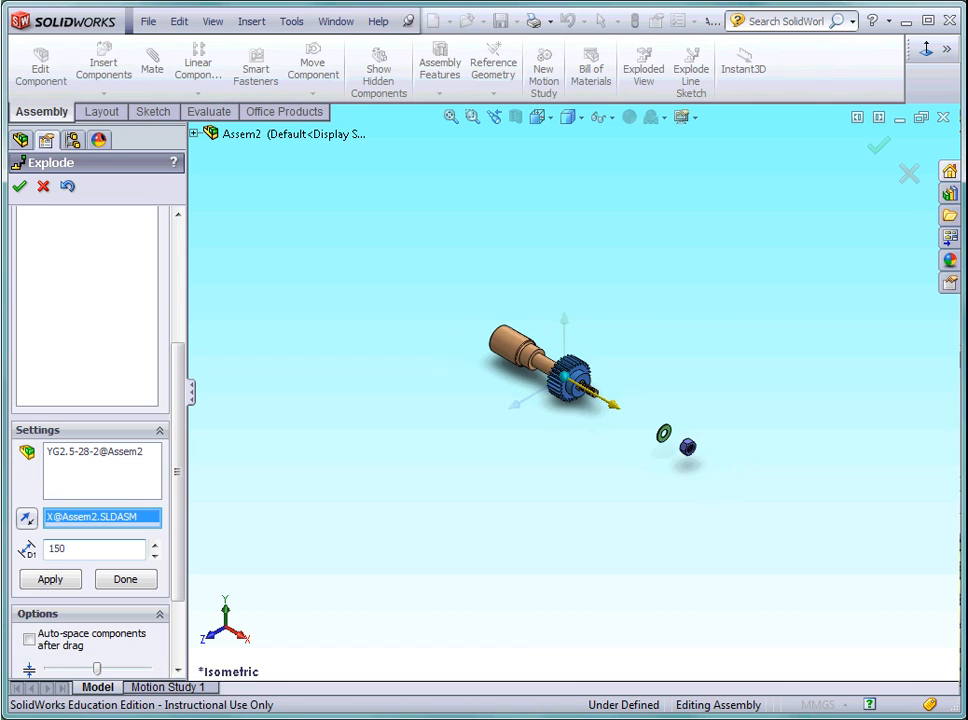
pyautogui.click(72, 585)
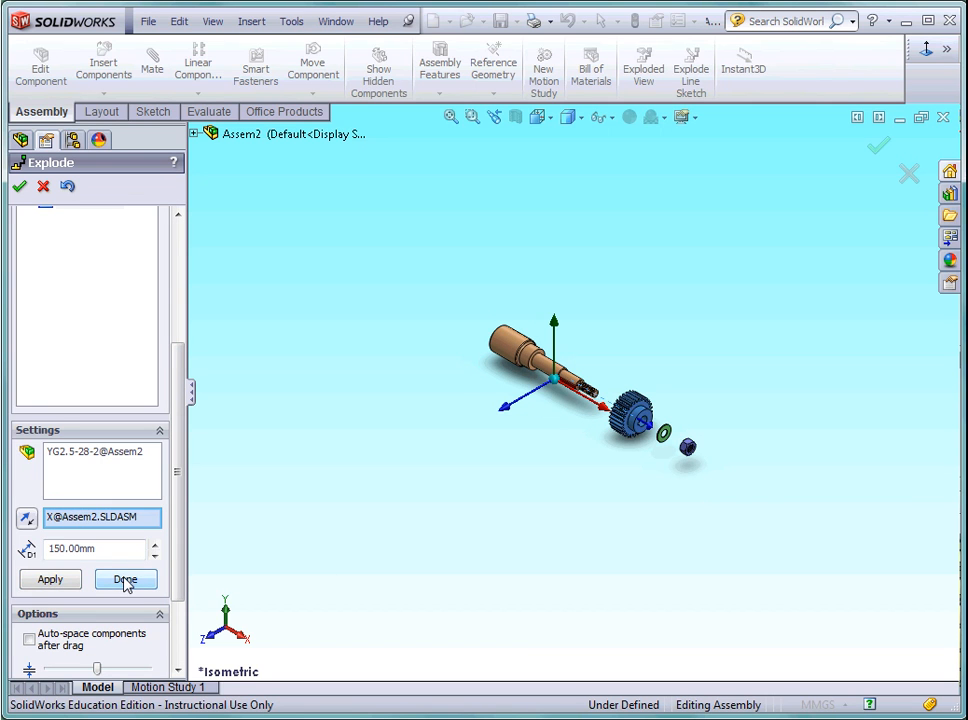
pyautogui.click(125, 580)
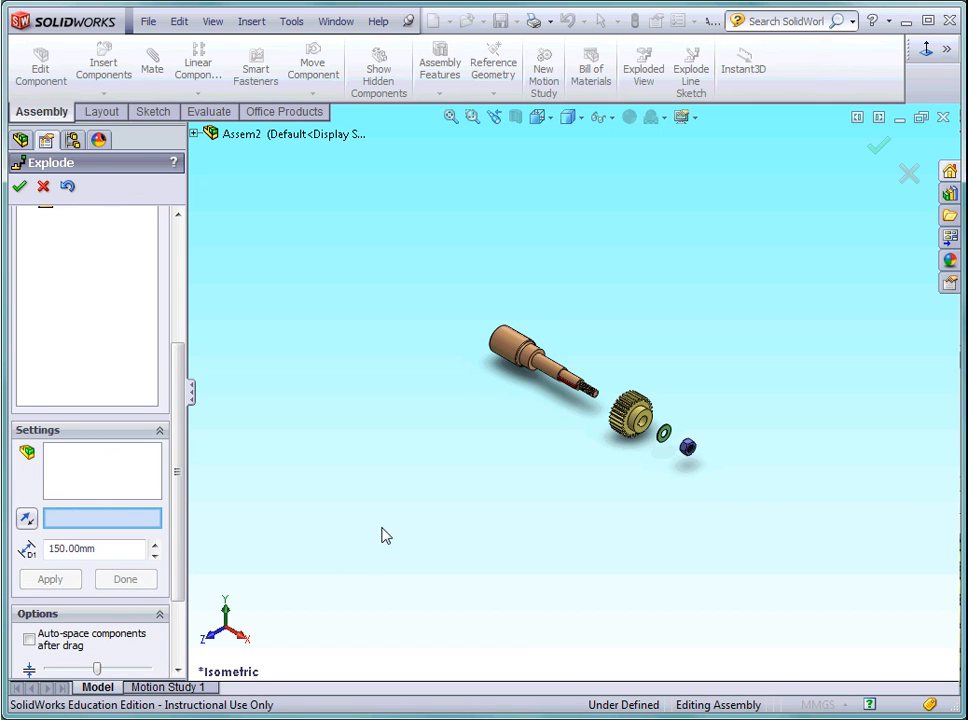
# Add an explode step that moves the key 50 mm along the Z axis, out of the shaft's keyway.
pyautogui.press('f')
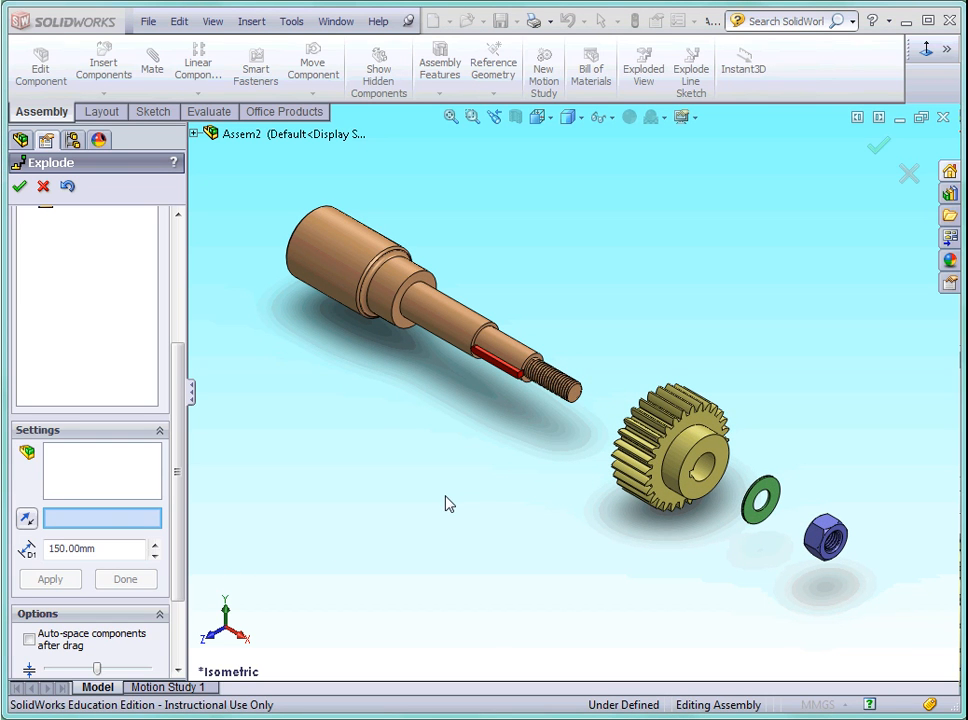
pyautogui.click(104, 472)
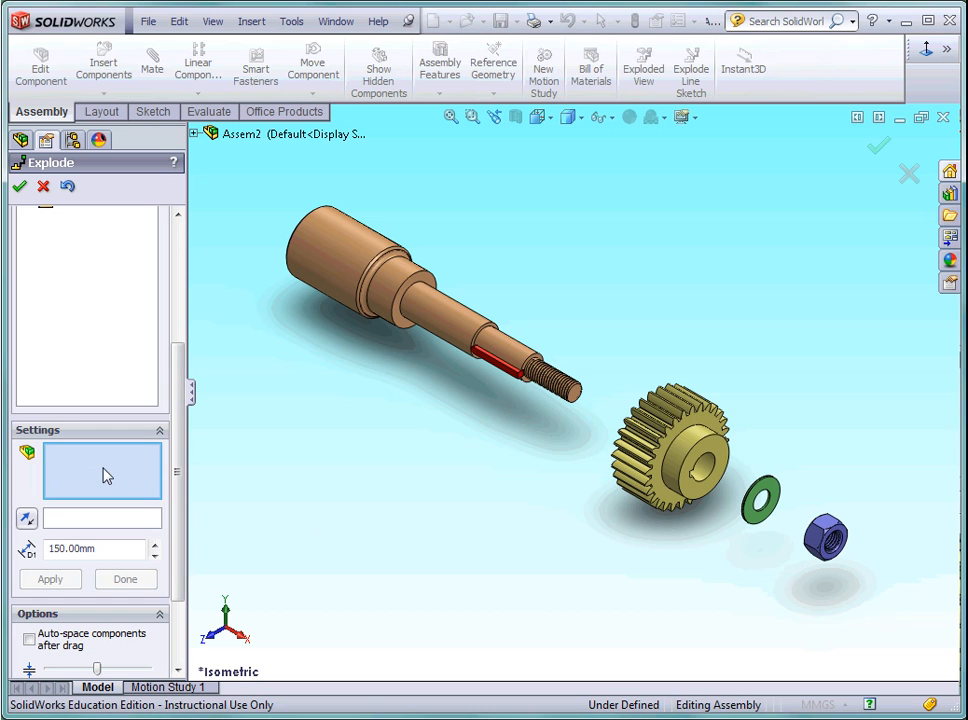
pyautogui.scroll(-3, 482, 403)
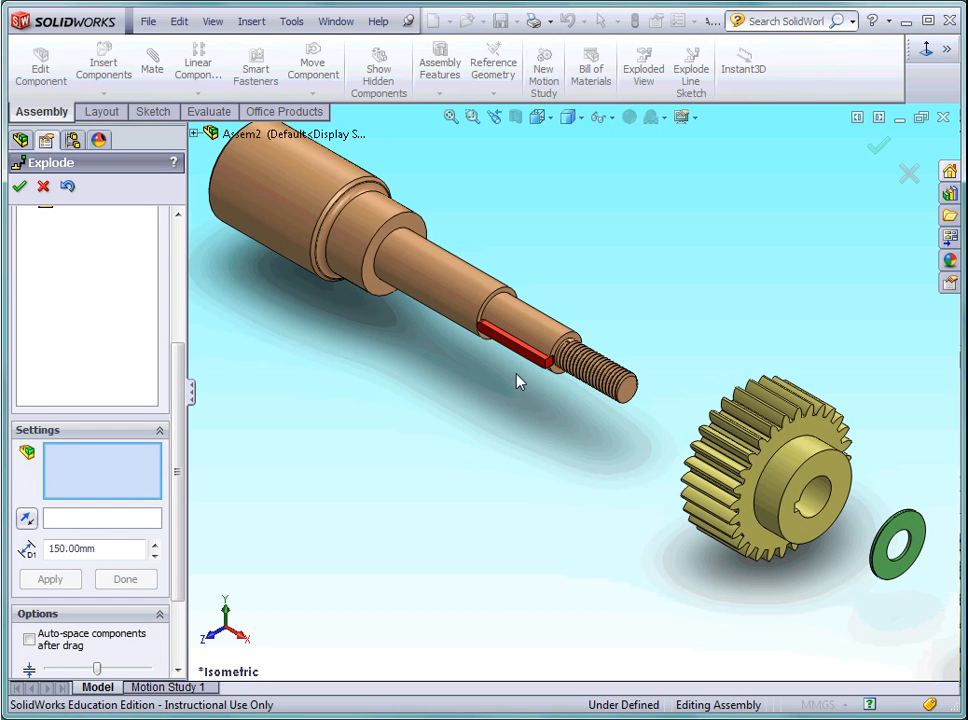
pyautogui.click(536, 368)
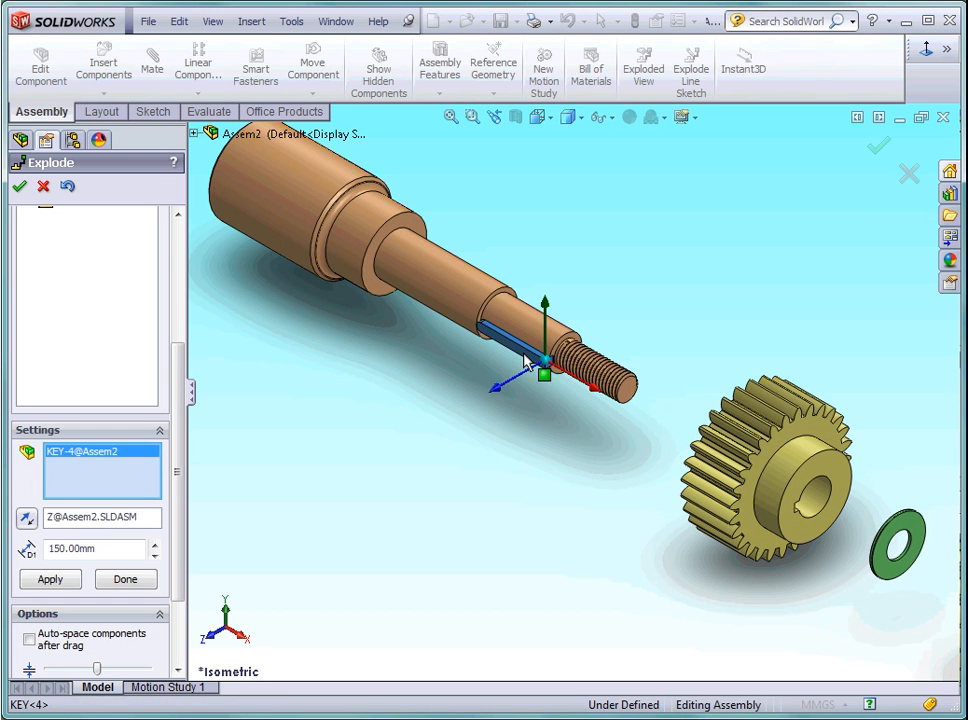
pyautogui.click(148, 516)
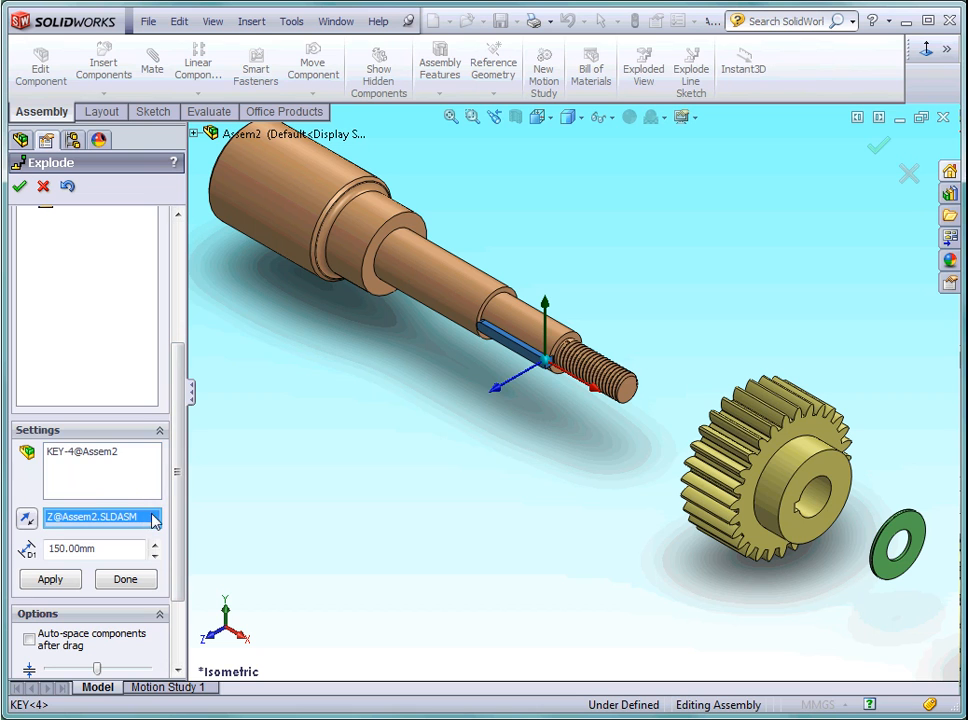
pyautogui.click(493, 394)
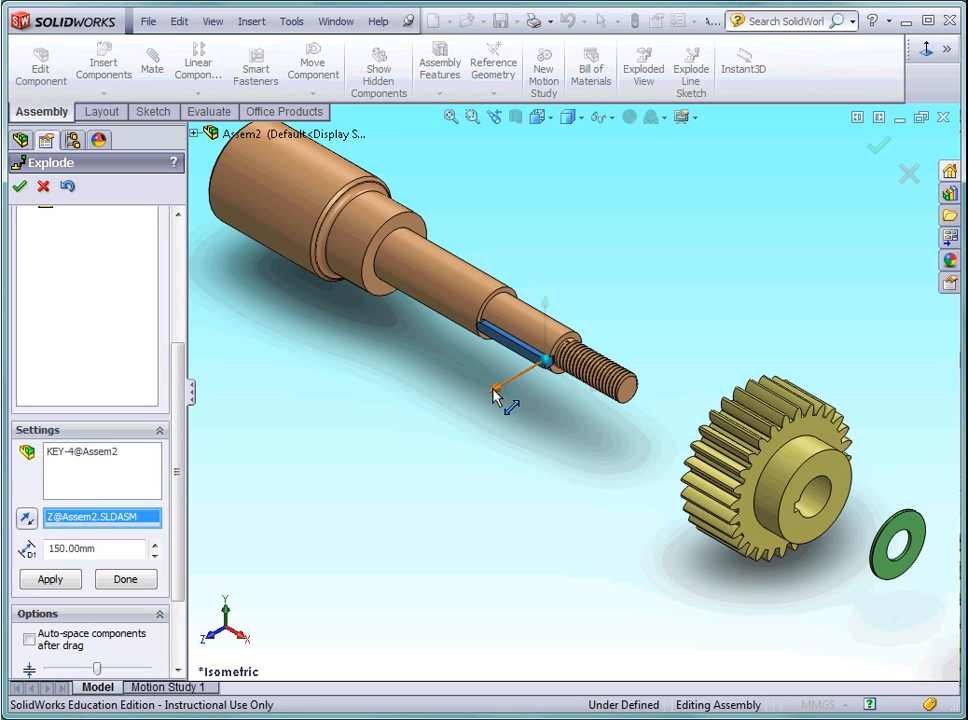
pyautogui.moveTo(101, 550); pyautogui.dragTo(33, 543)
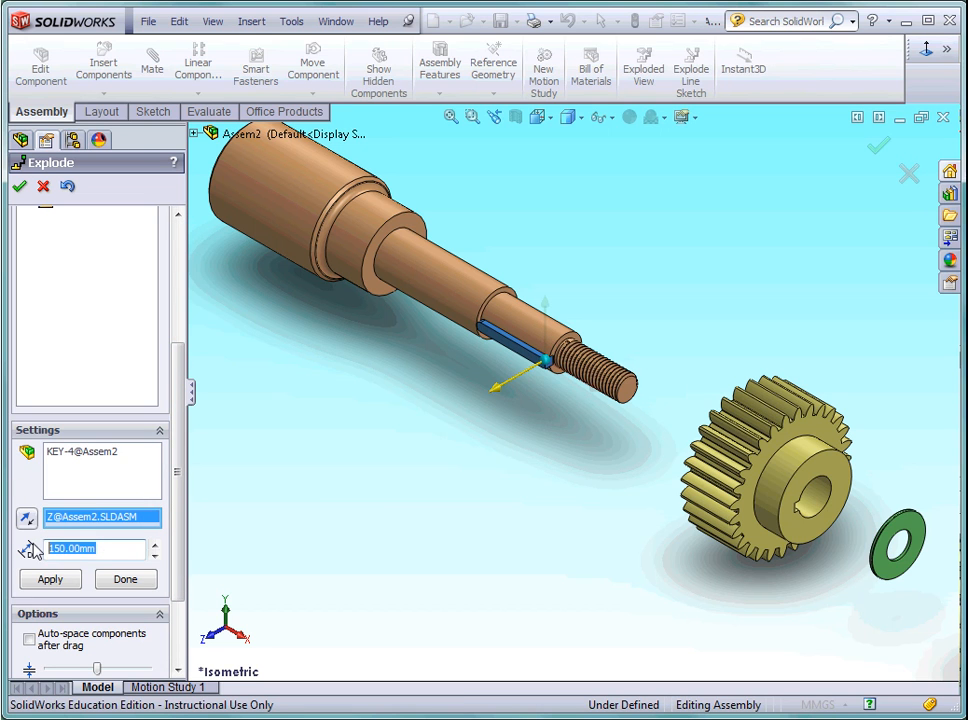
pyautogui.write('50')
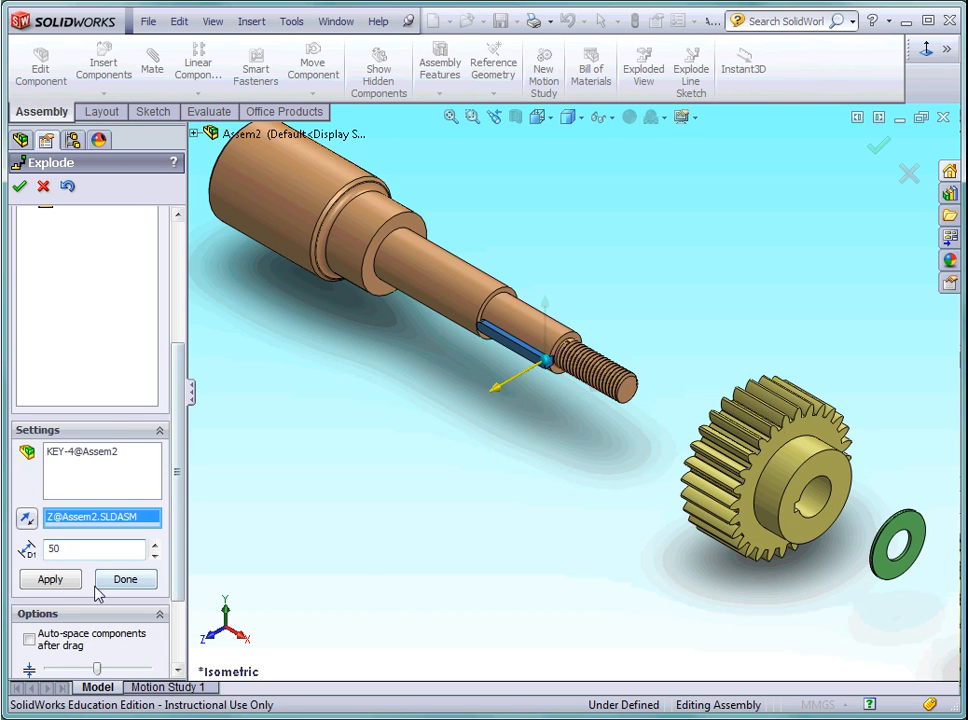
pyautogui.click(52, 579)
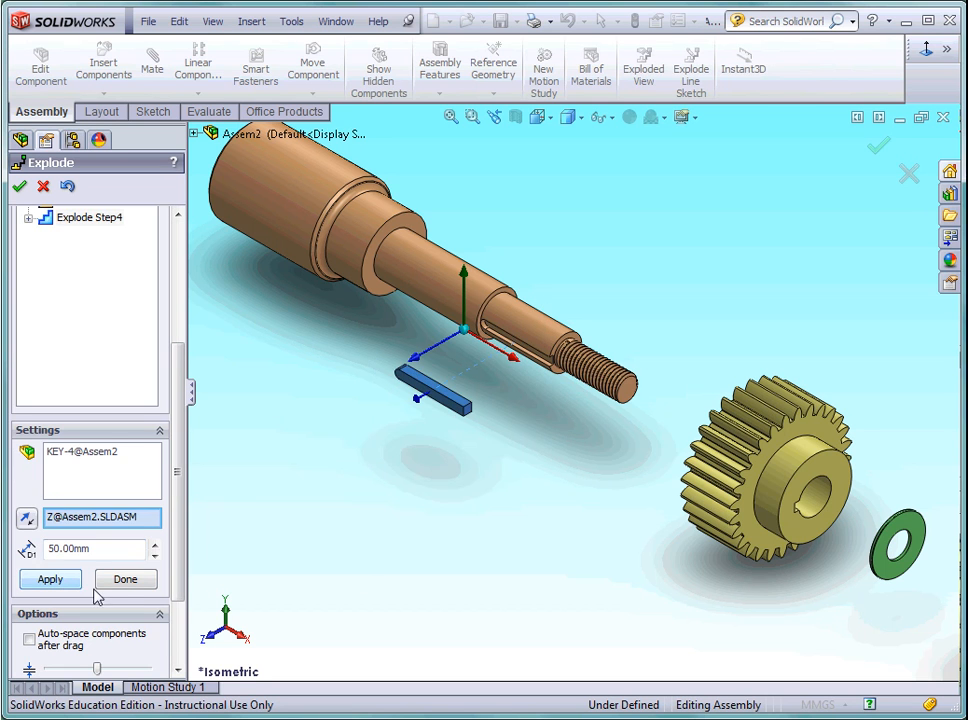
pyautogui.click(124, 582)
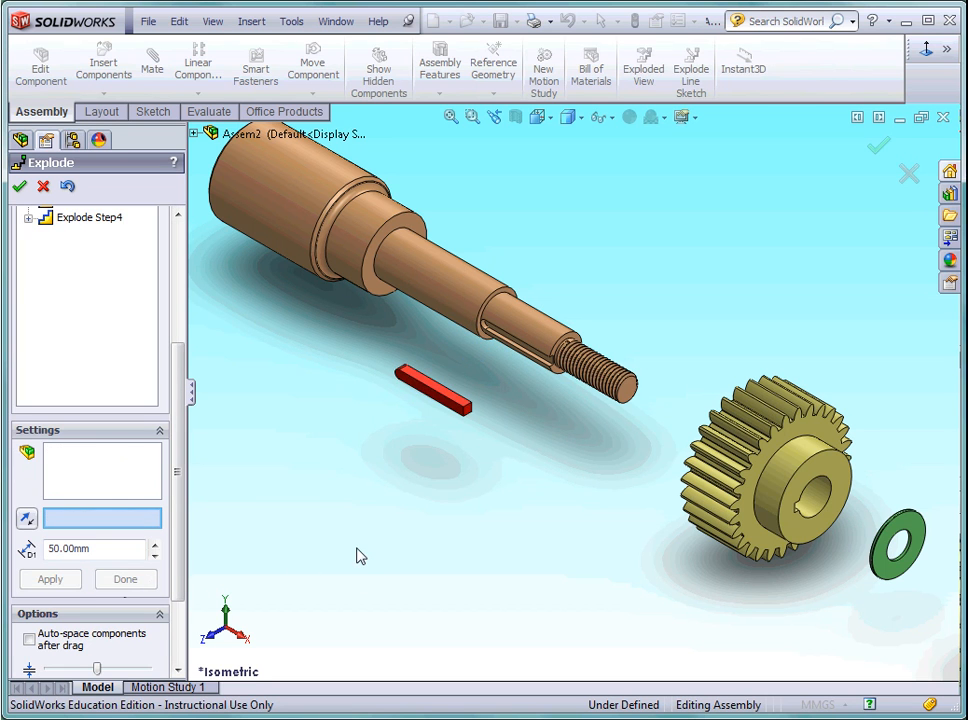
# Fit the whole assembly in view, review the list of explode steps and accept the exploded view.
pyautogui.press('f')
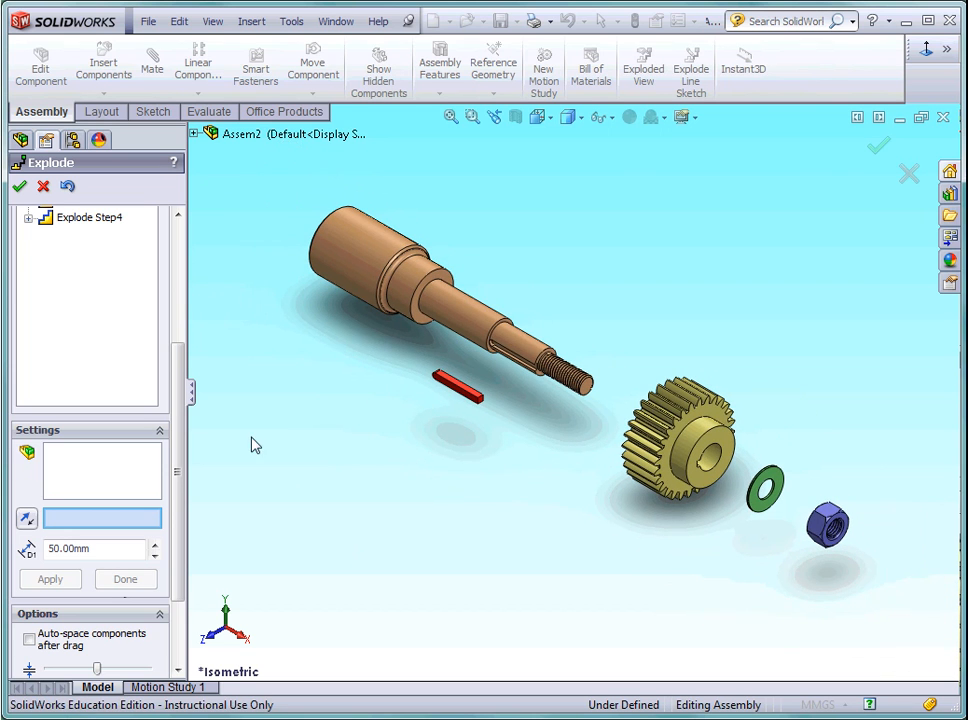
pyautogui.moveTo(184, 407); pyautogui.dragTo(204, 297)
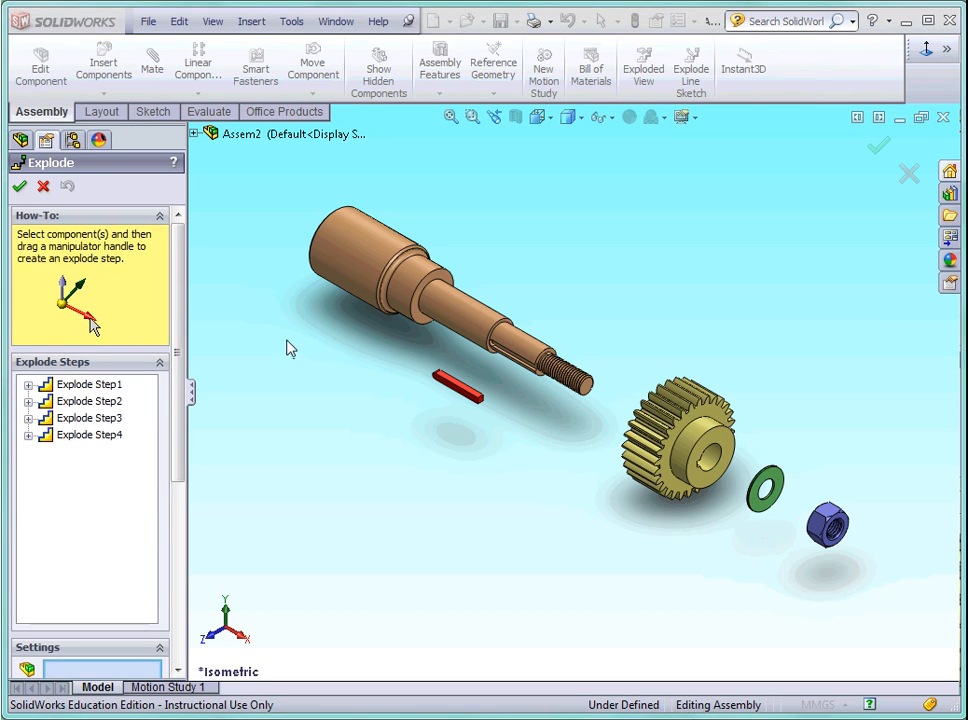
pyautogui.click(19, 187)
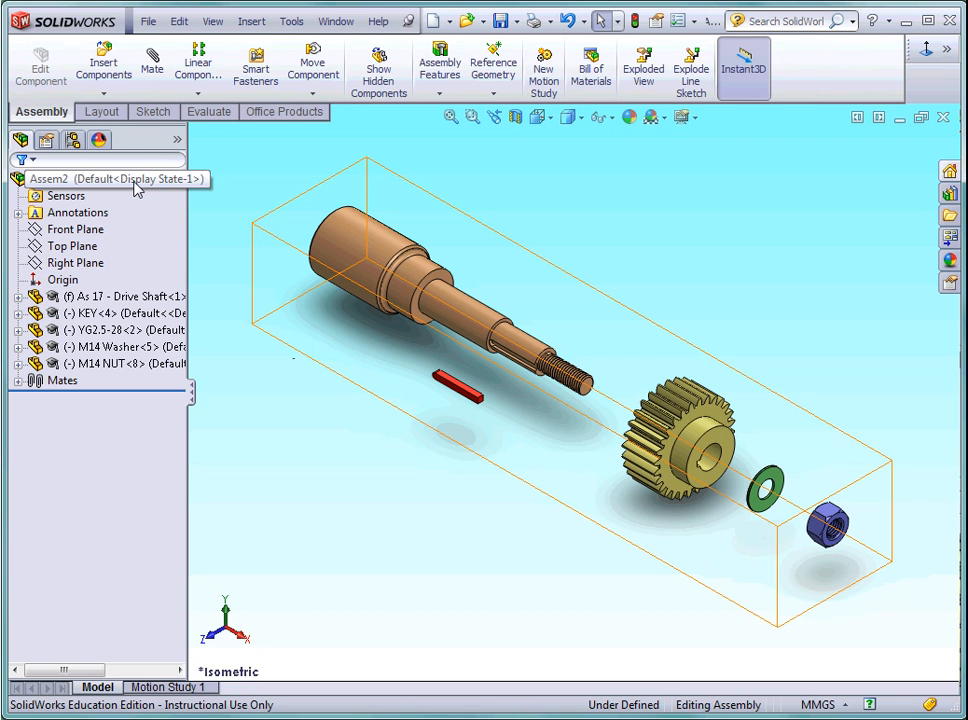
# Collapse the exploded view of the top-level assembly Assem2.
pyautogui.click(137, 188)
pyautogui.rightClick(139, 189)
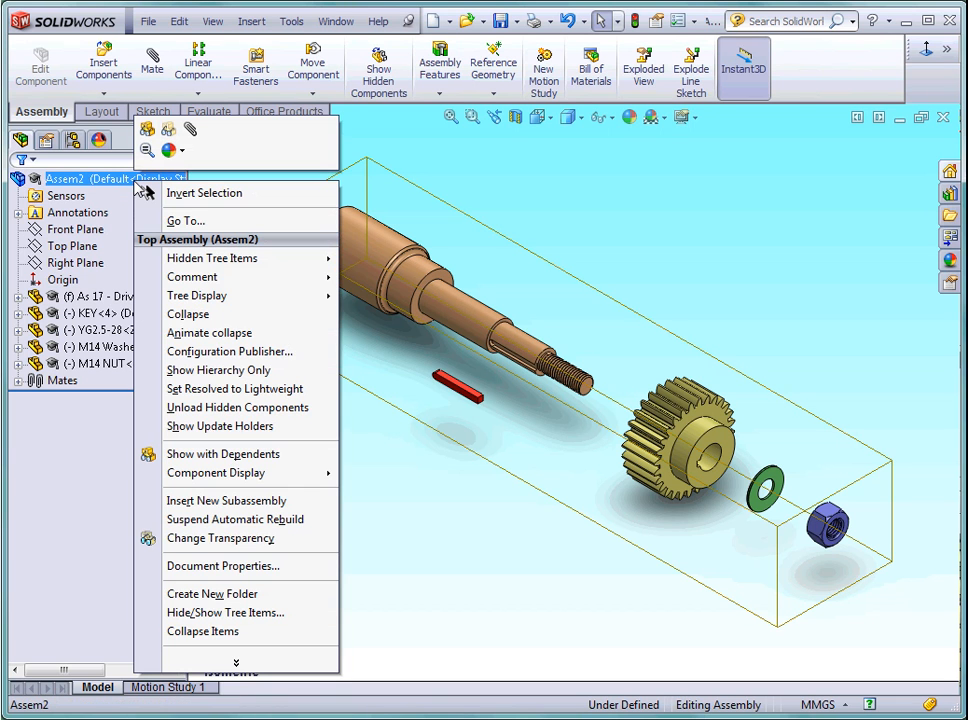
pyautogui.click(178, 315)
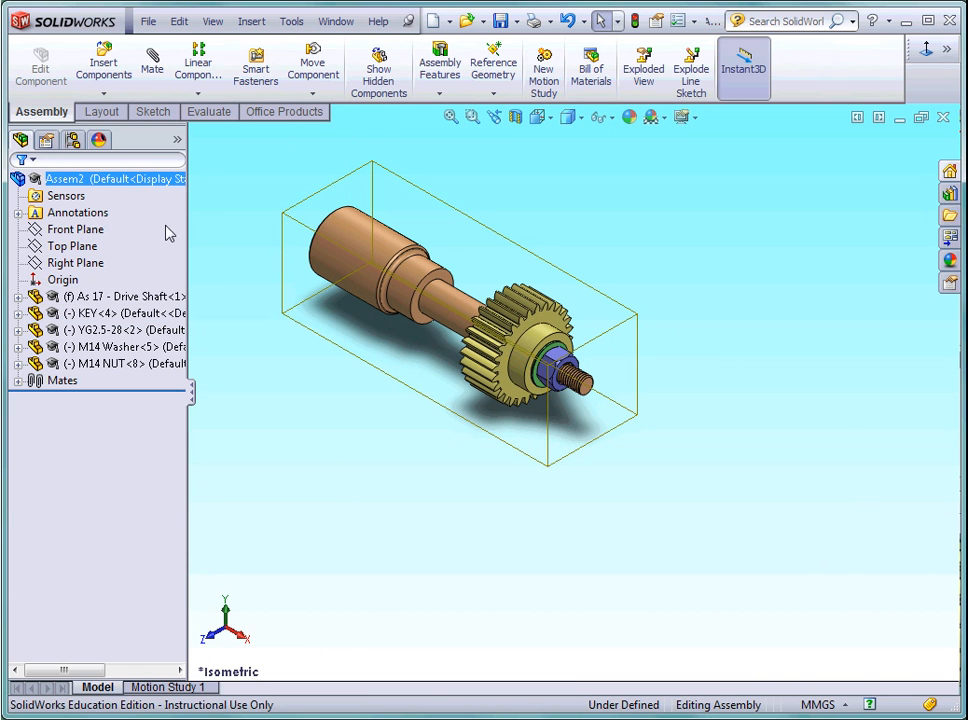
# Explode Assem2 again and return it to its collapsed state.
pyautogui.rightClick(153, 186)
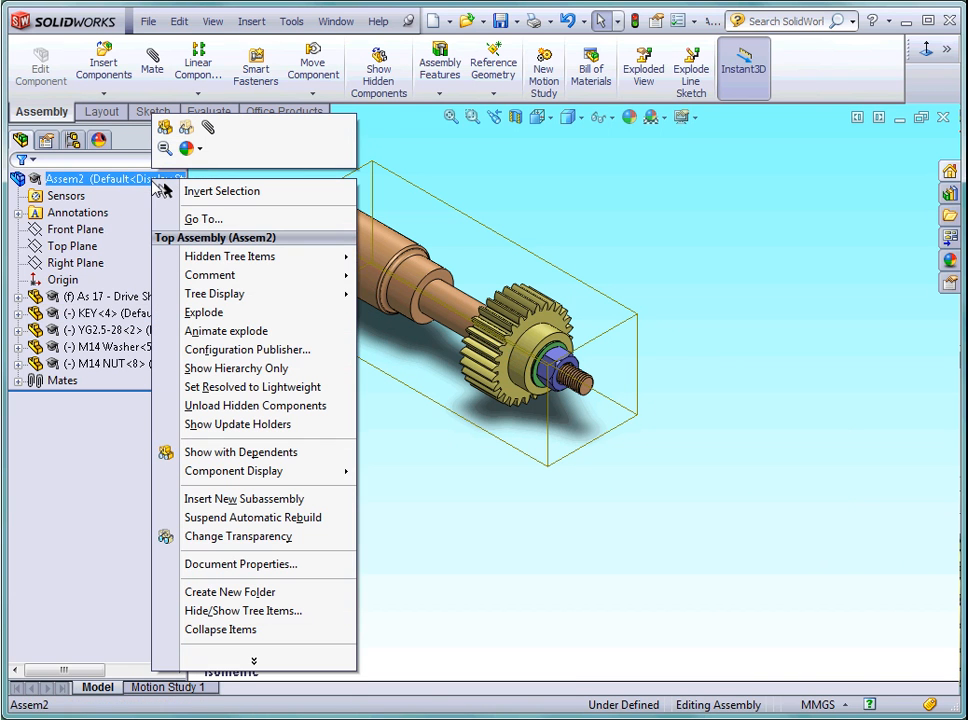
pyautogui.click(196, 314)
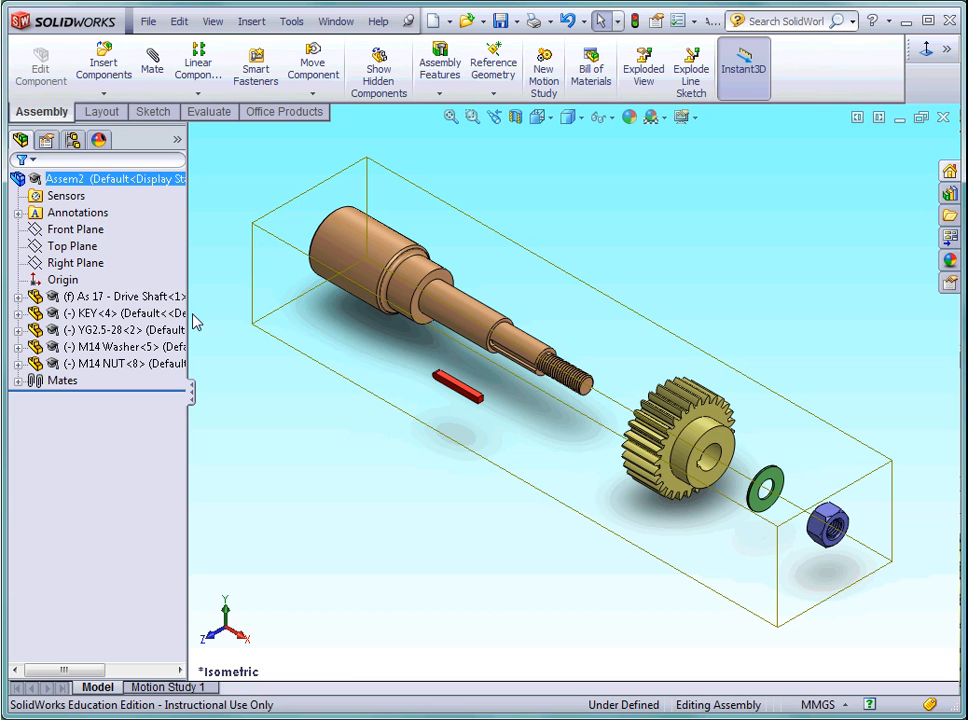
pyautogui.rightClick(150, 186)
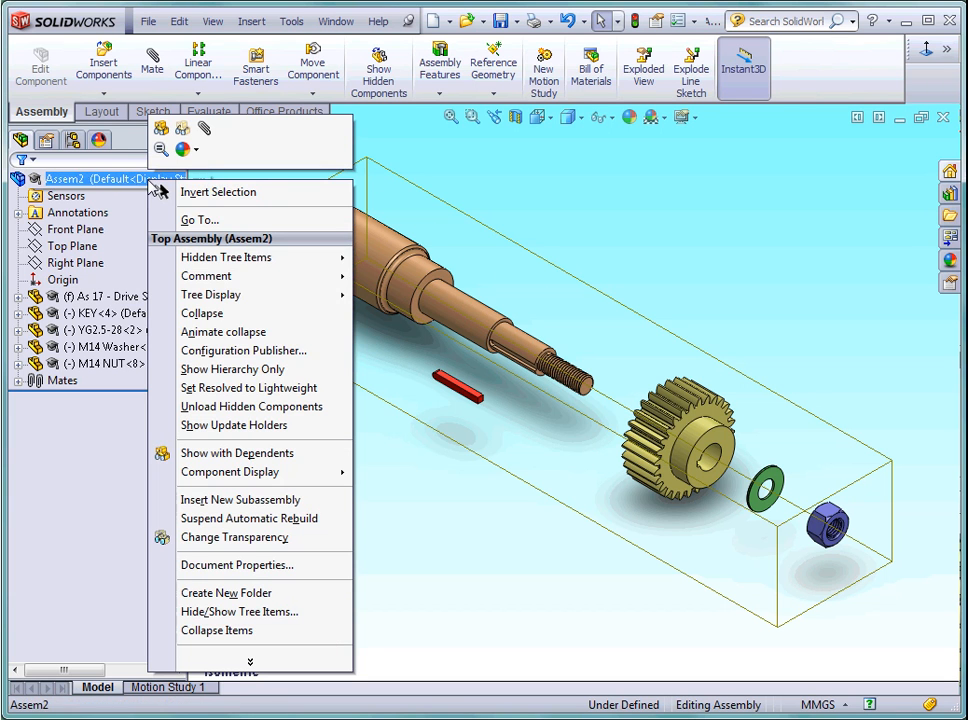
pyautogui.click(187, 314)
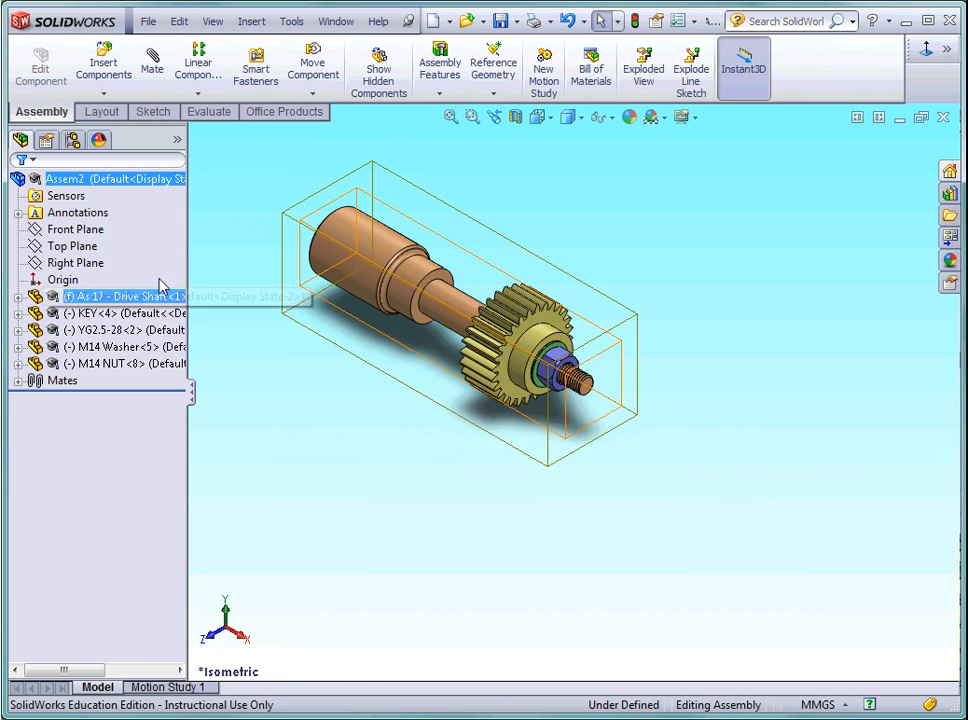
# Play the animated explode of Assem2 to check the order of the steps, and stop the animation.
pyautogui.rightClick(131, 186)
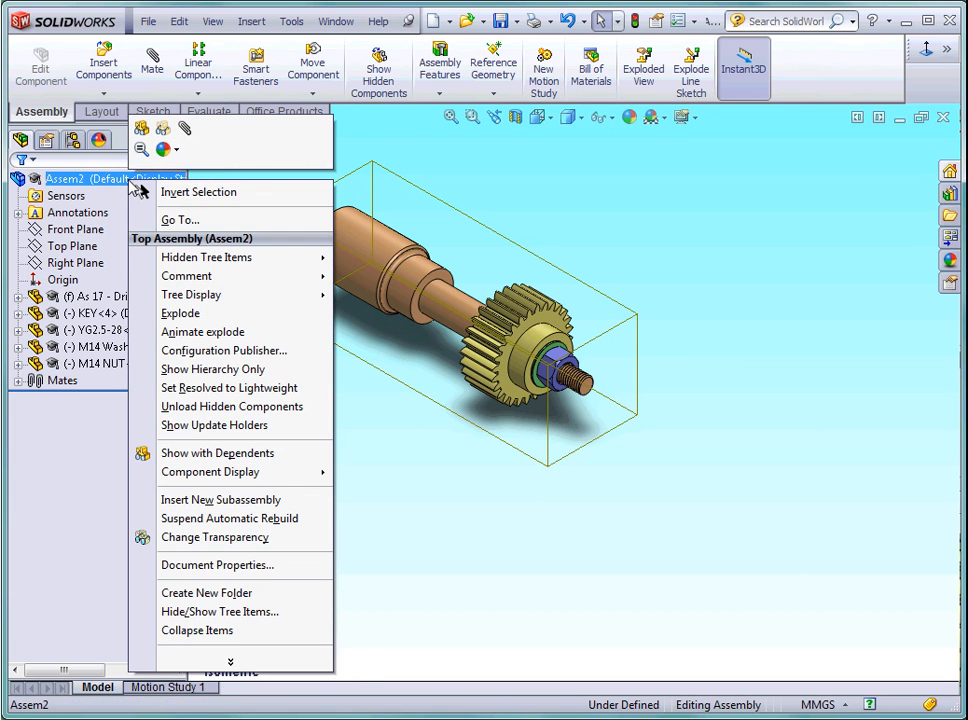
pyautogui.click(176, 333)
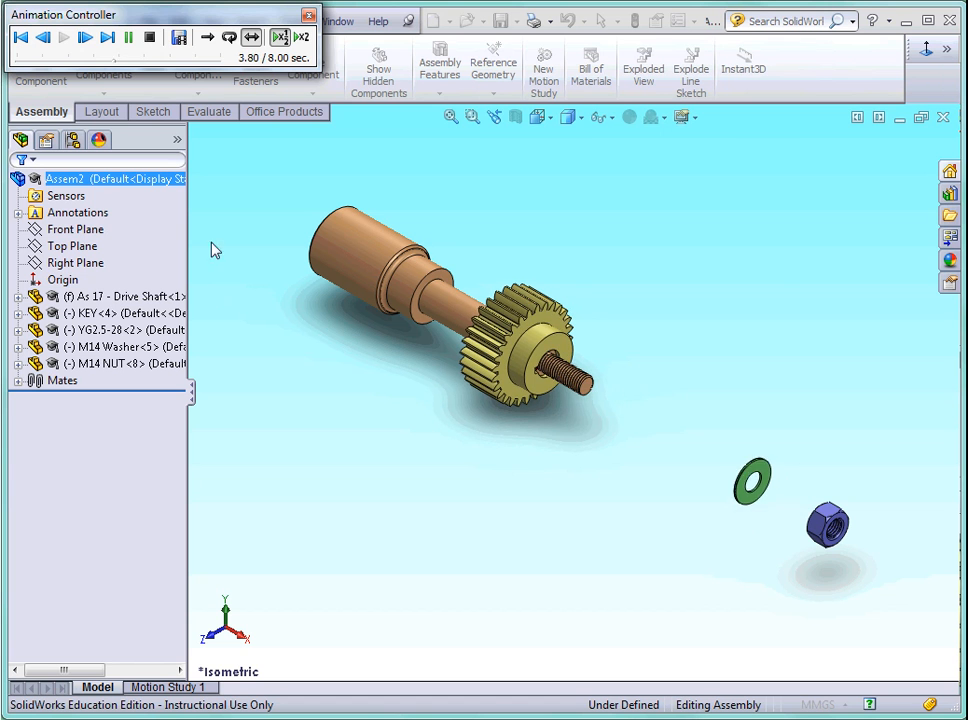
pyautogui.click(150, 40)
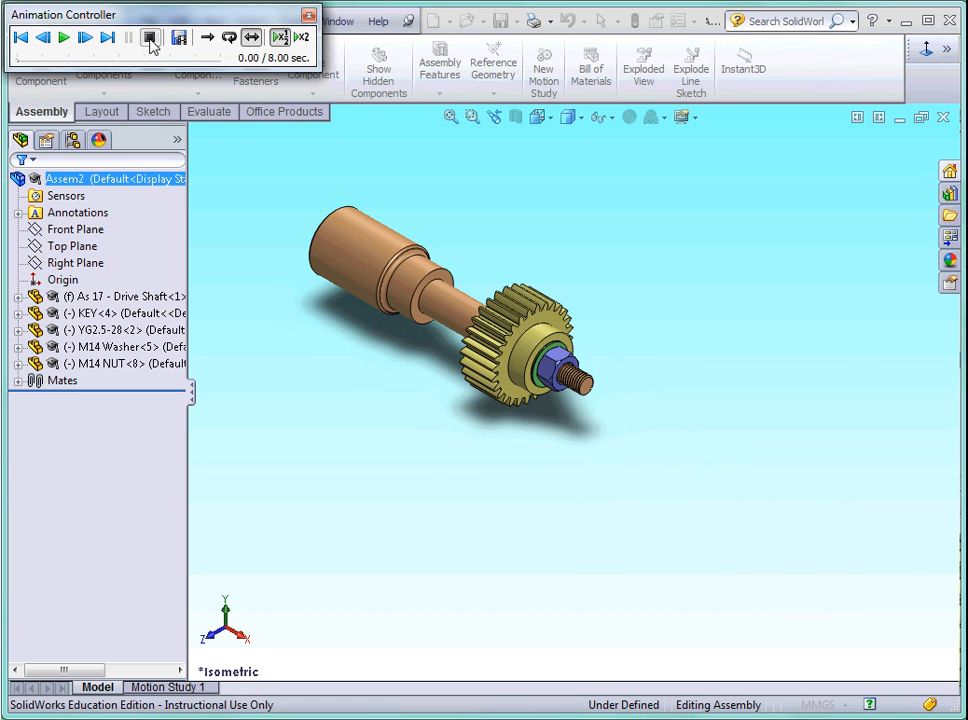